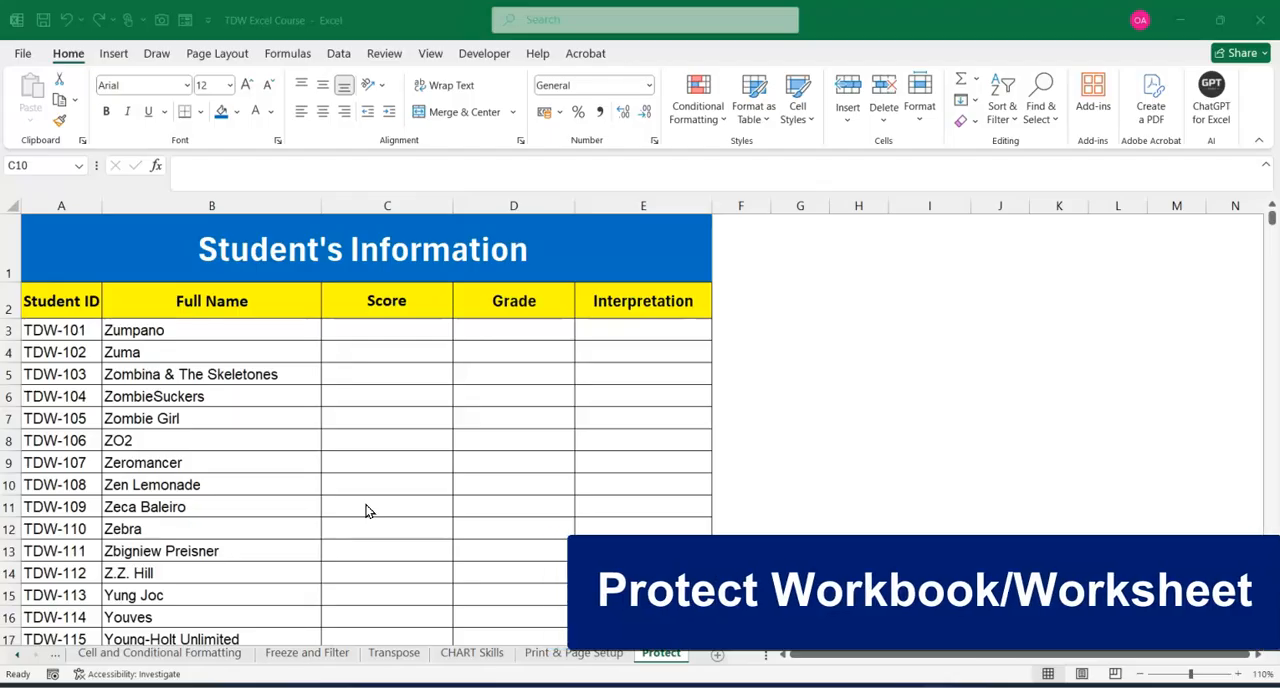
click(400, 490)
click(419, 460)
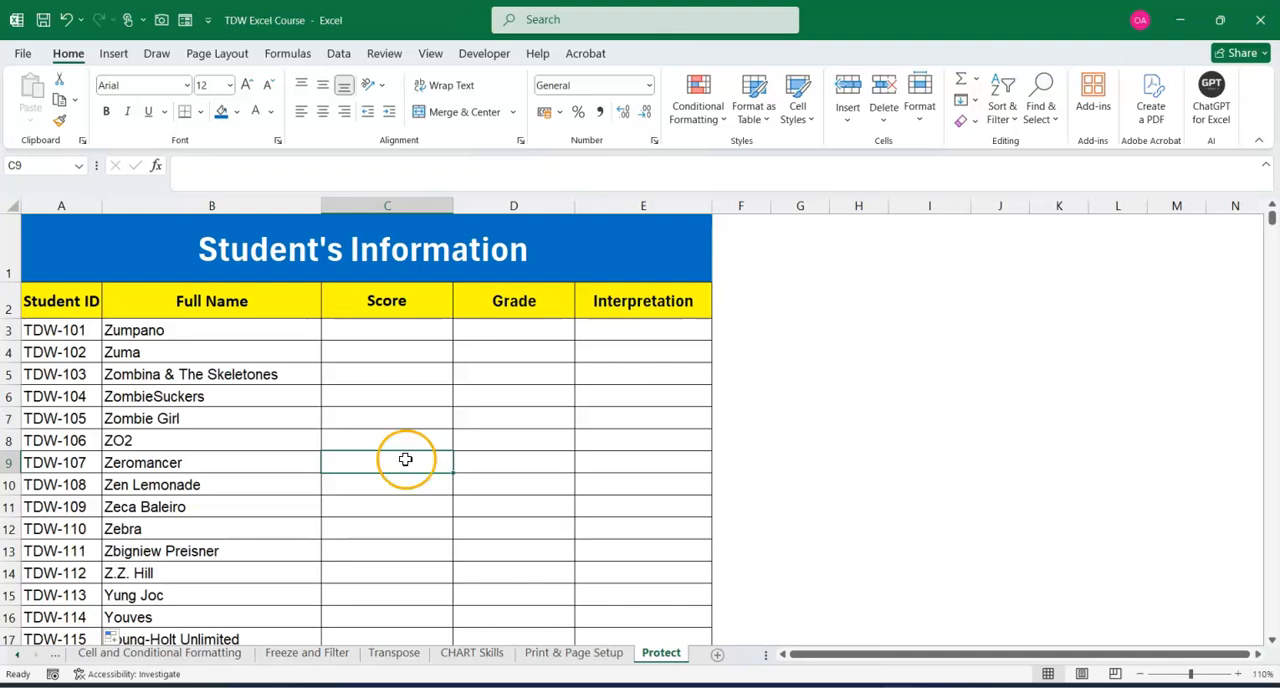
click(399, 420)
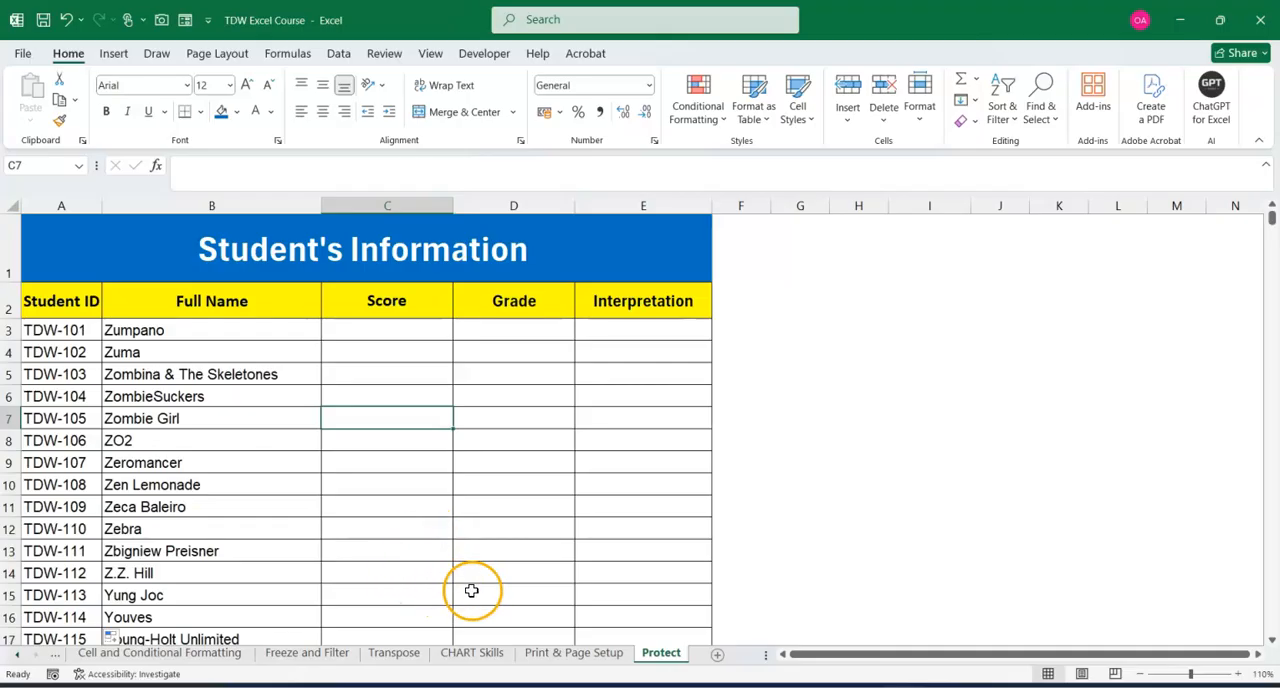
click(311, 529)
click(381, 533)
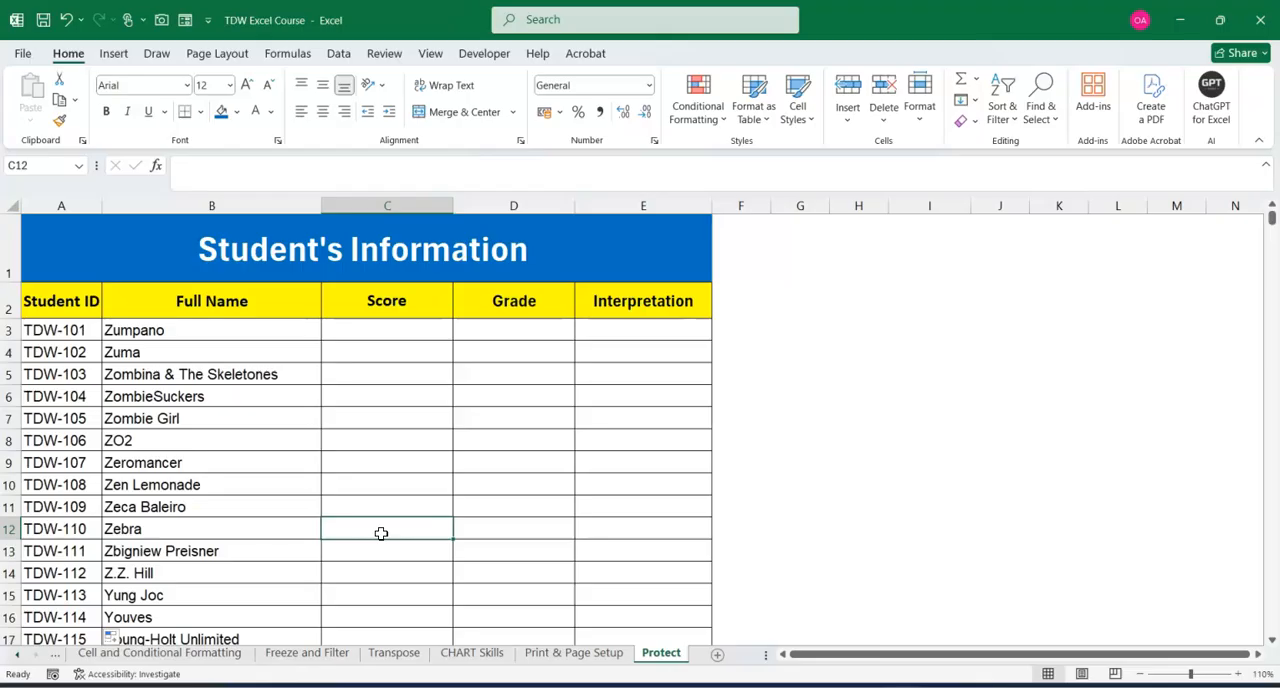
View the Excel Structure sheet at the start of the workbook and return to the Protect sheet.
click(17, 654)
click(17, 654)
click(97, 655)
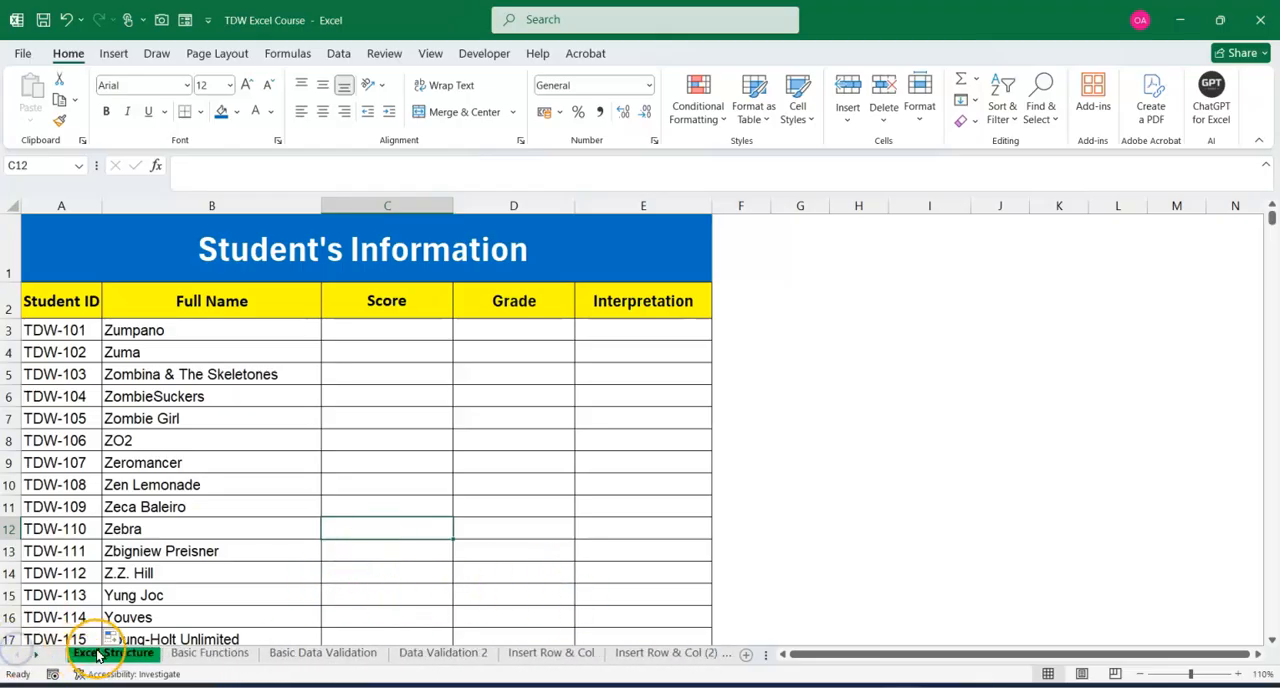
click(38, 660)
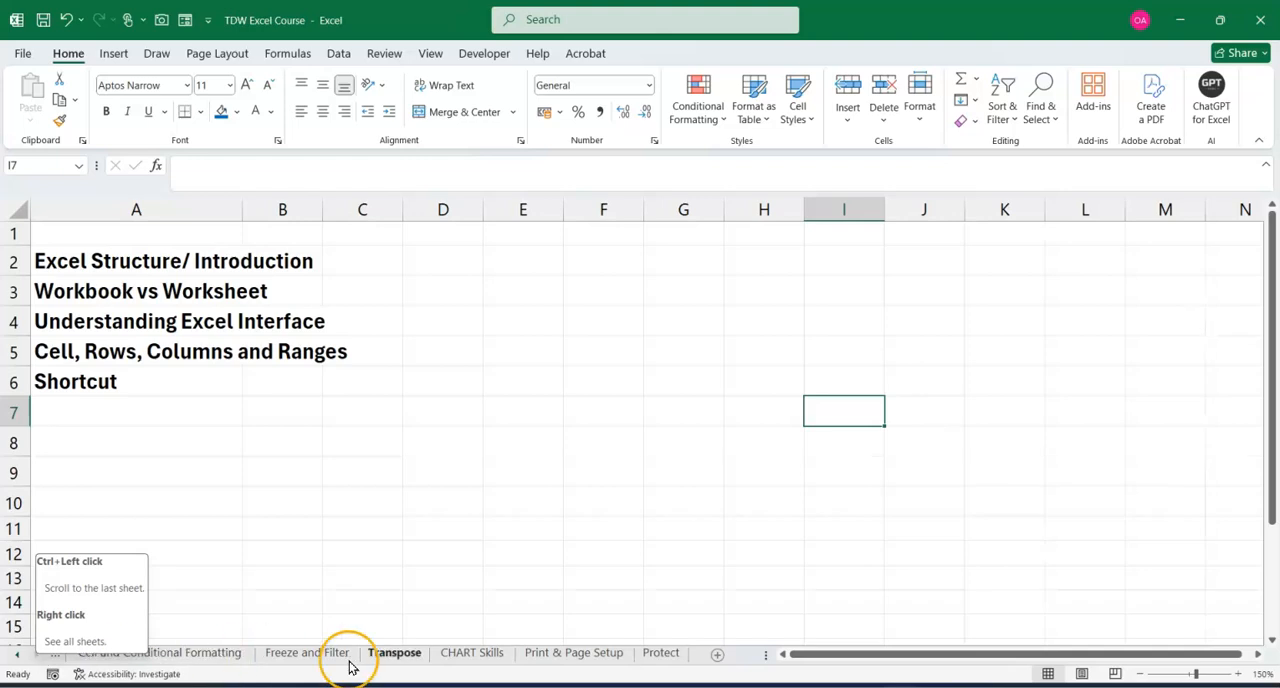
click(650, 655)
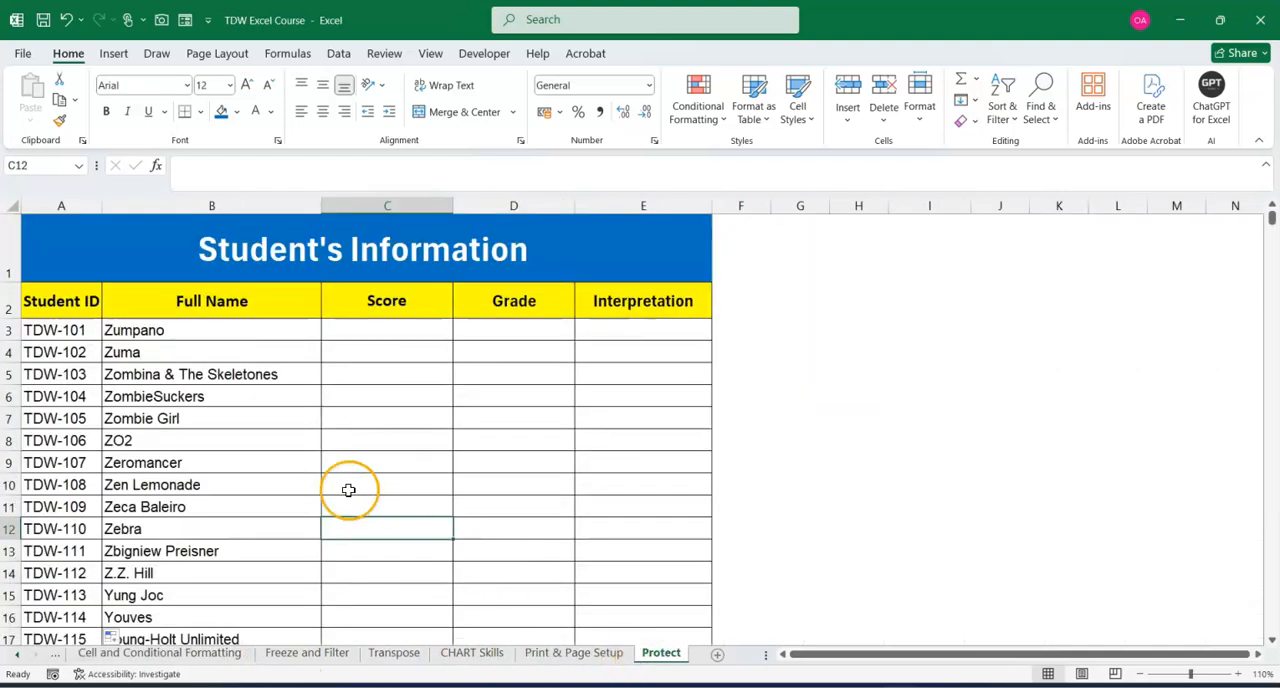
click(358, 460)
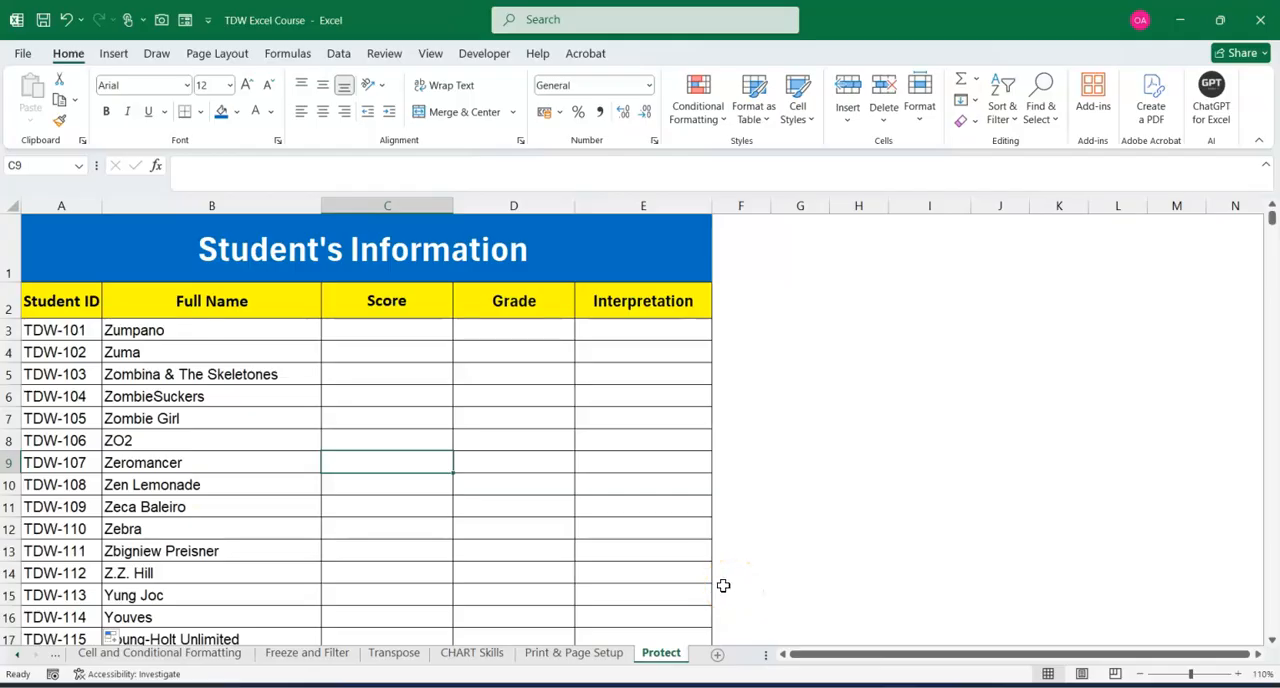
click(426, 512)
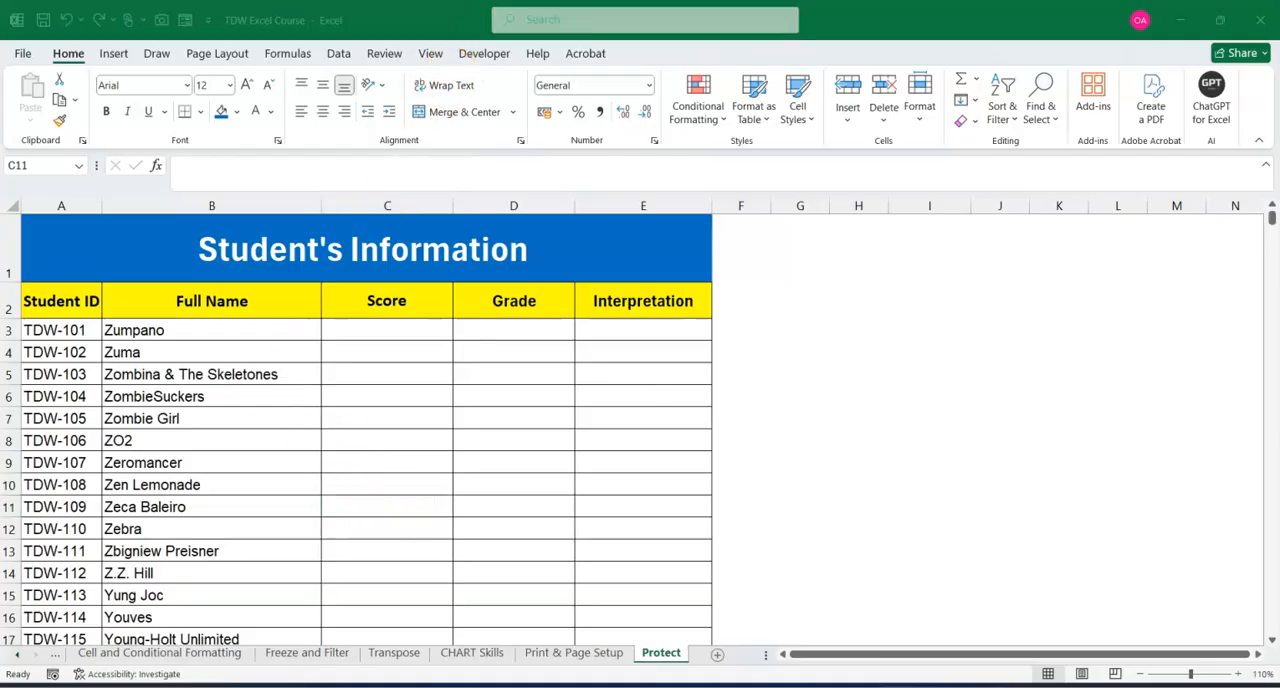
click(399, 431)
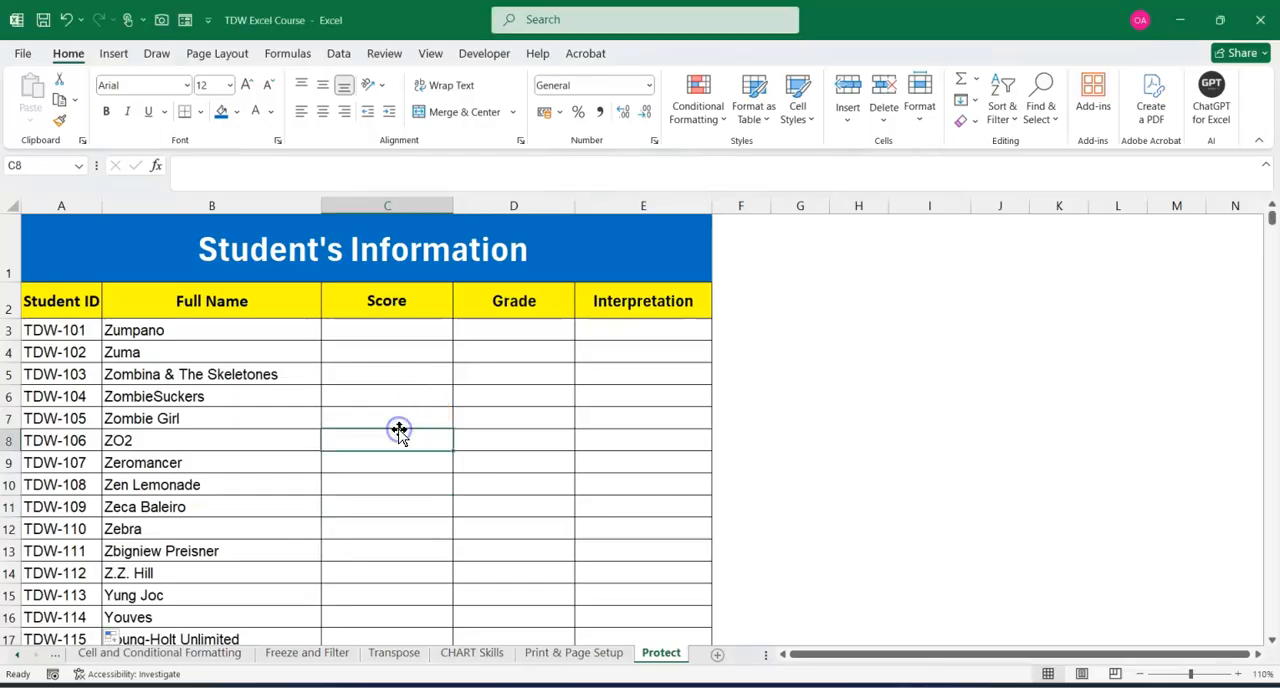
View the Encrypt with Password dialog among the workbook protection options and dismiss it without setting a password.
click(24, 54)
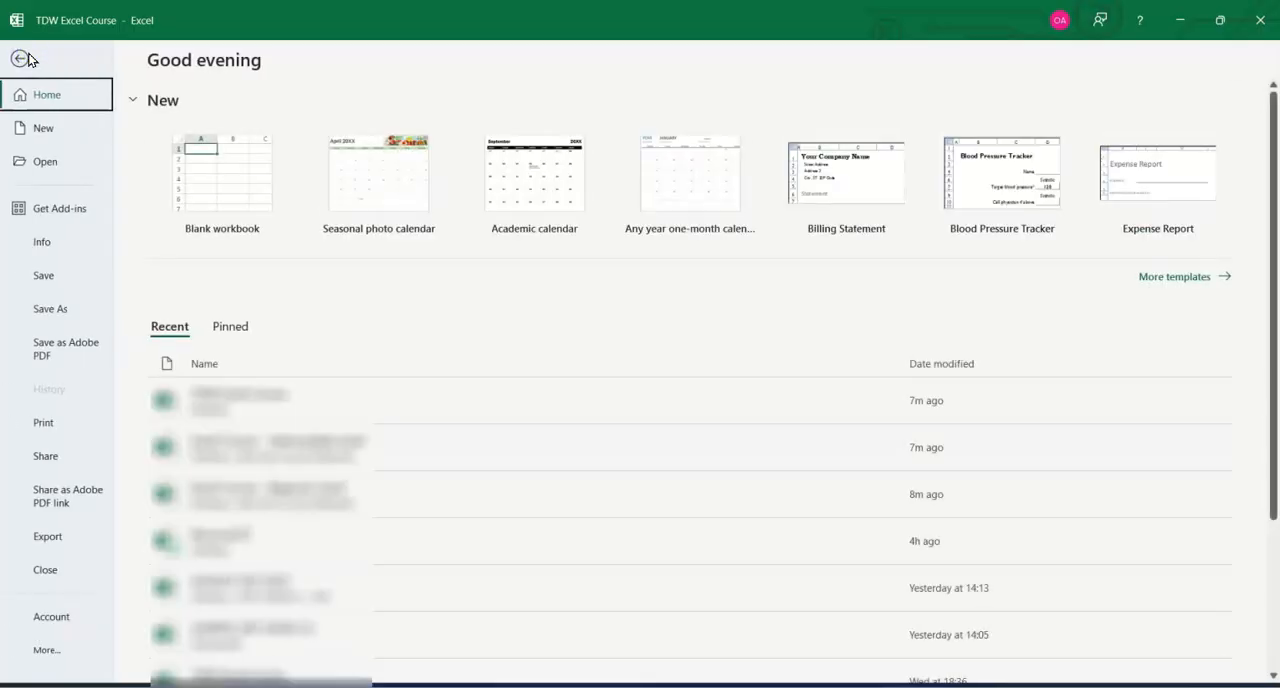
click(42, 245)
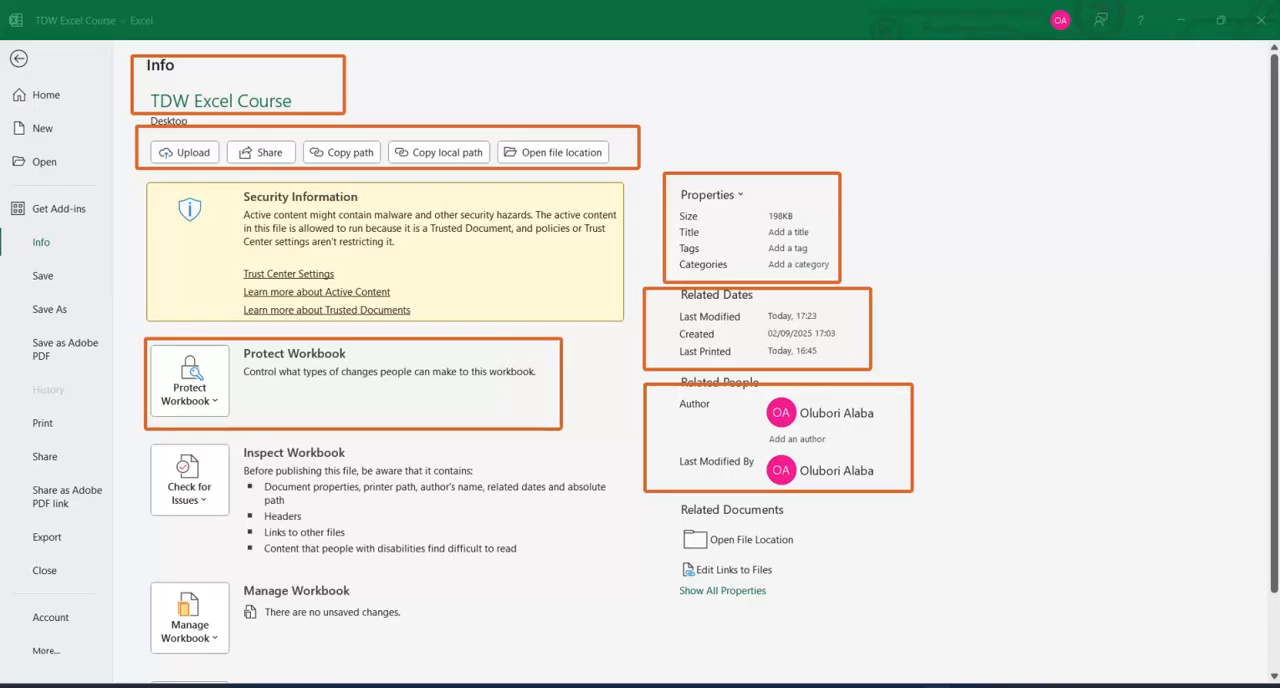
click(213, 403)
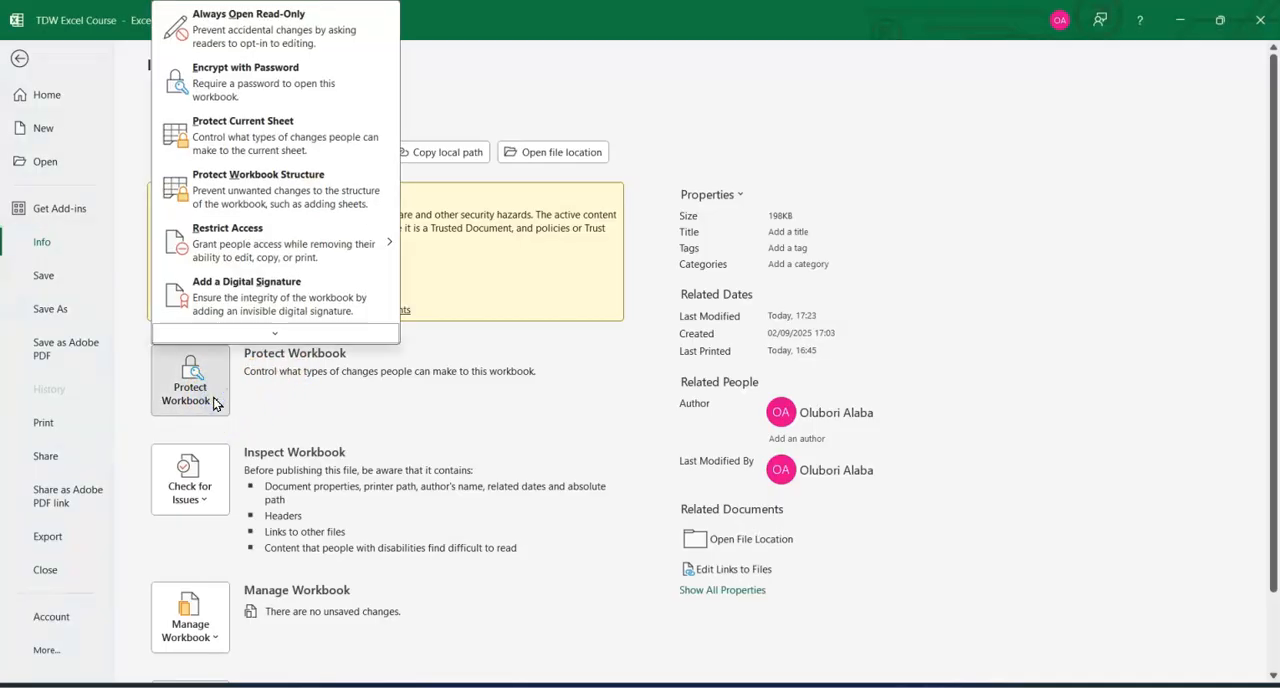
click(243, 90)
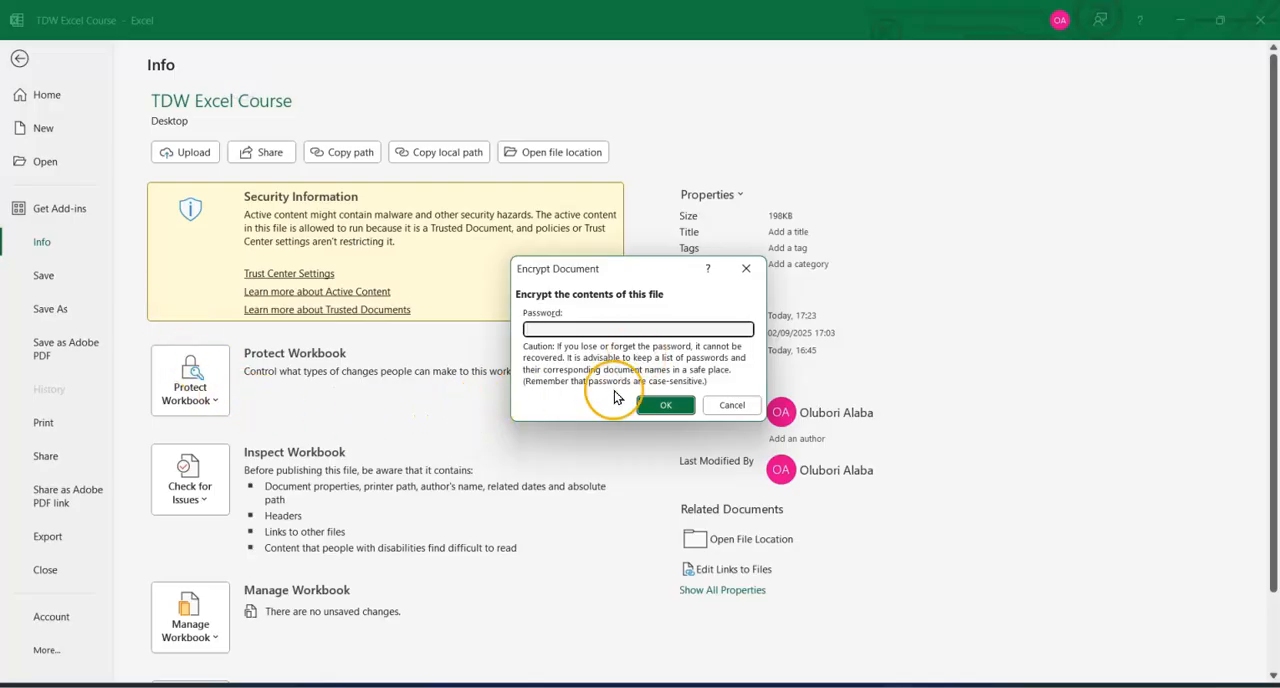
click(724, 410)
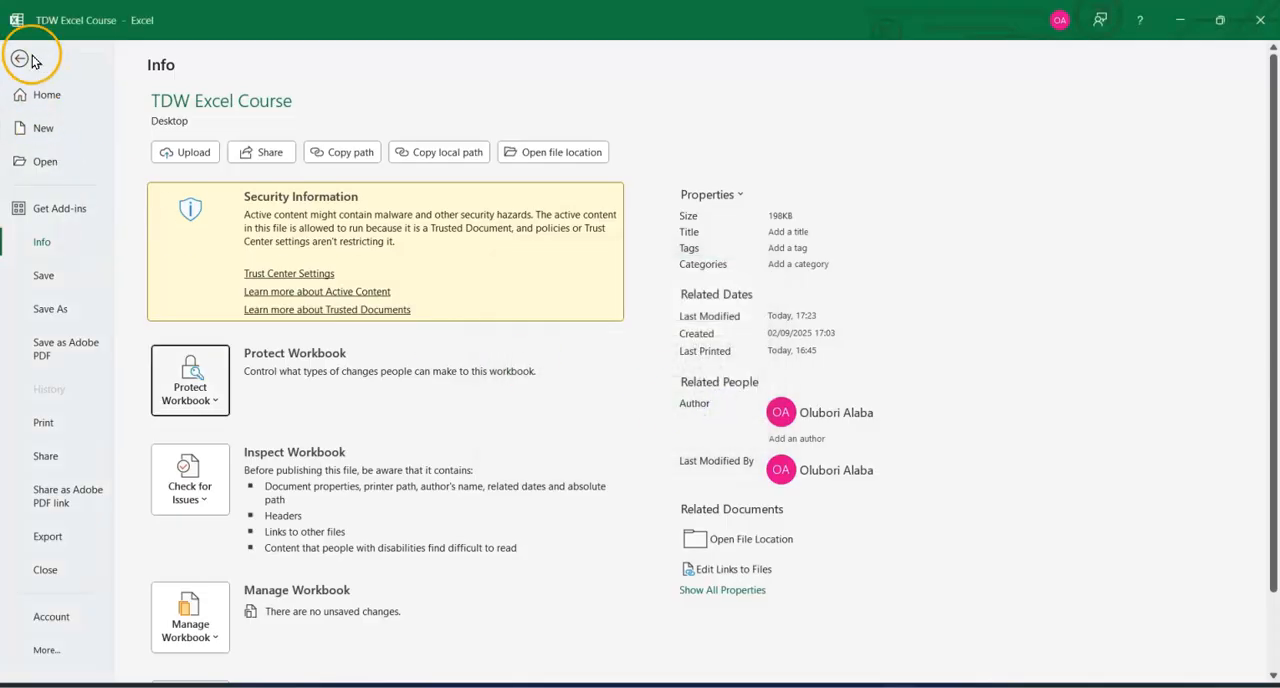
click(20, 58)
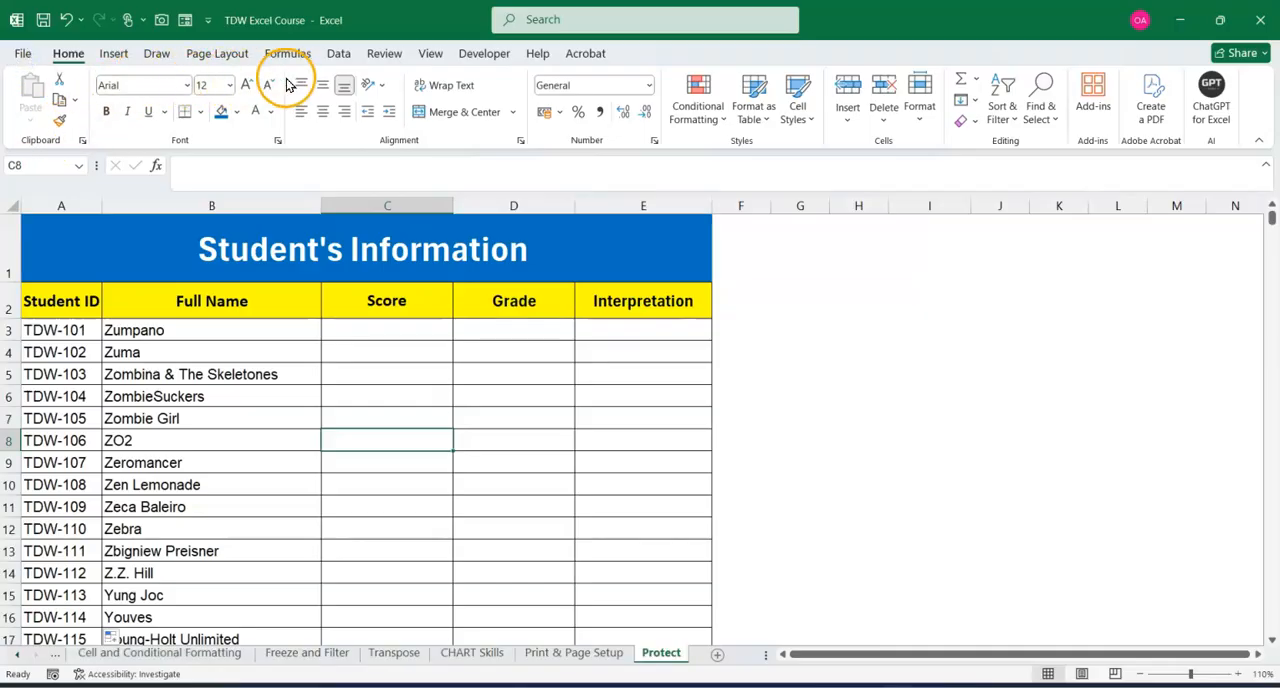
View the Protect Workbook options for structure and windows, and leave them without applying protection.
click(383, 53)
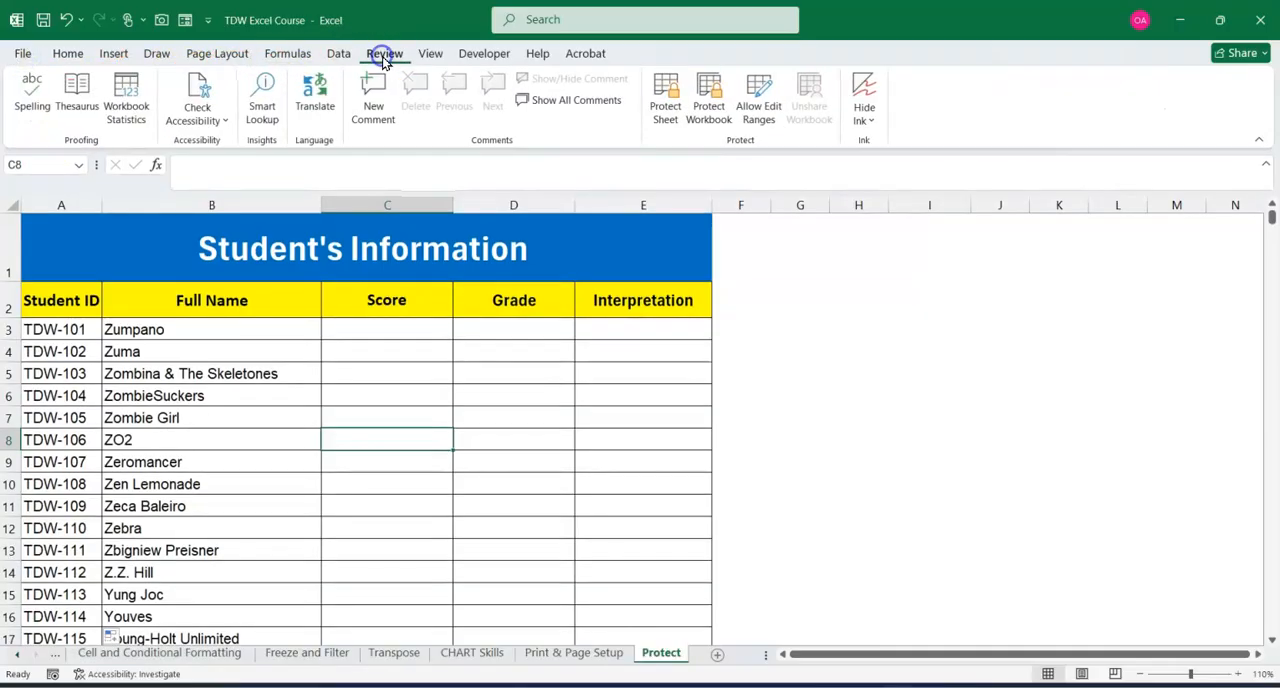
click(712, 118)
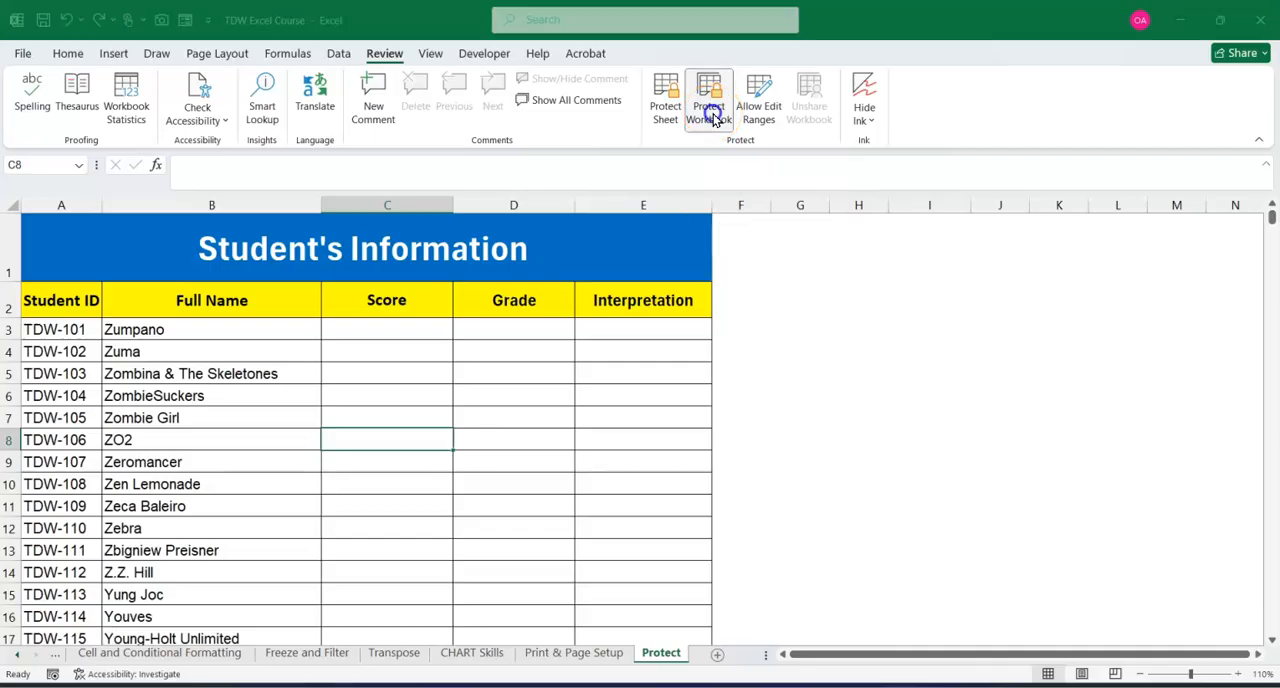
drag(485, 210, 528, 209)
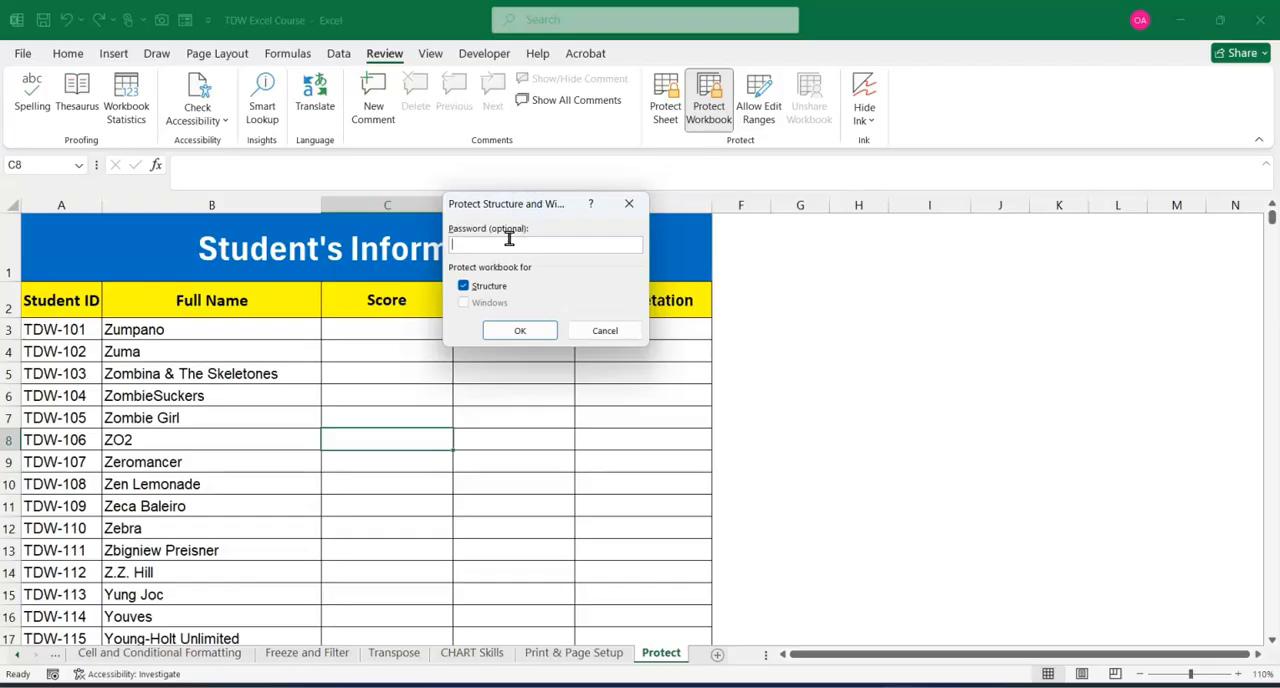
click(628, 204)
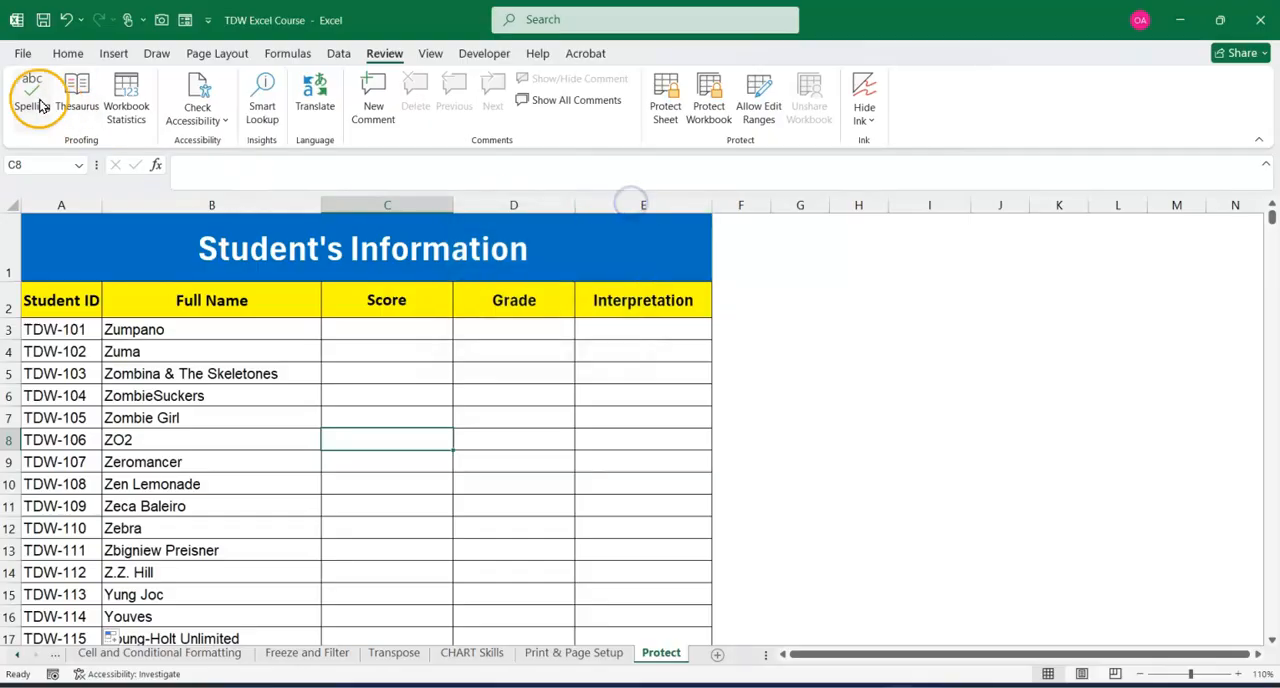
Encrypt the workbook with an opening password, re-entering the password to confirm it, and close the workbook with the change saved.
click(22, 52)
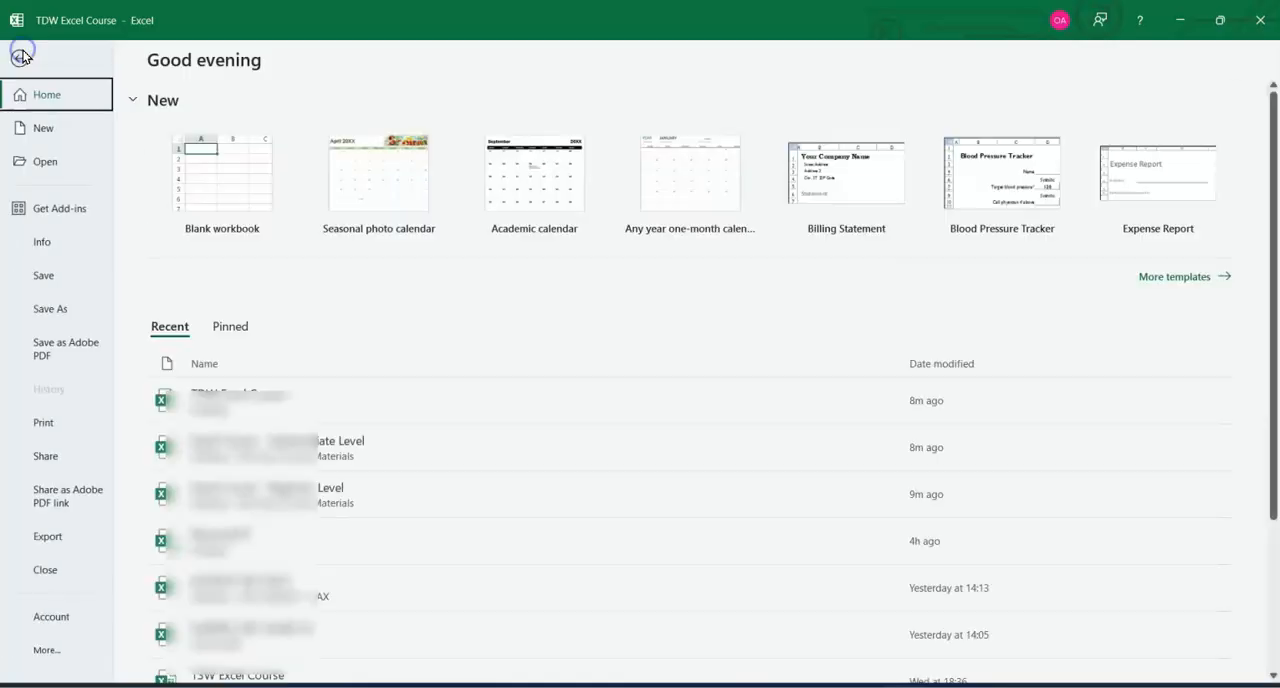
click(42, 243)
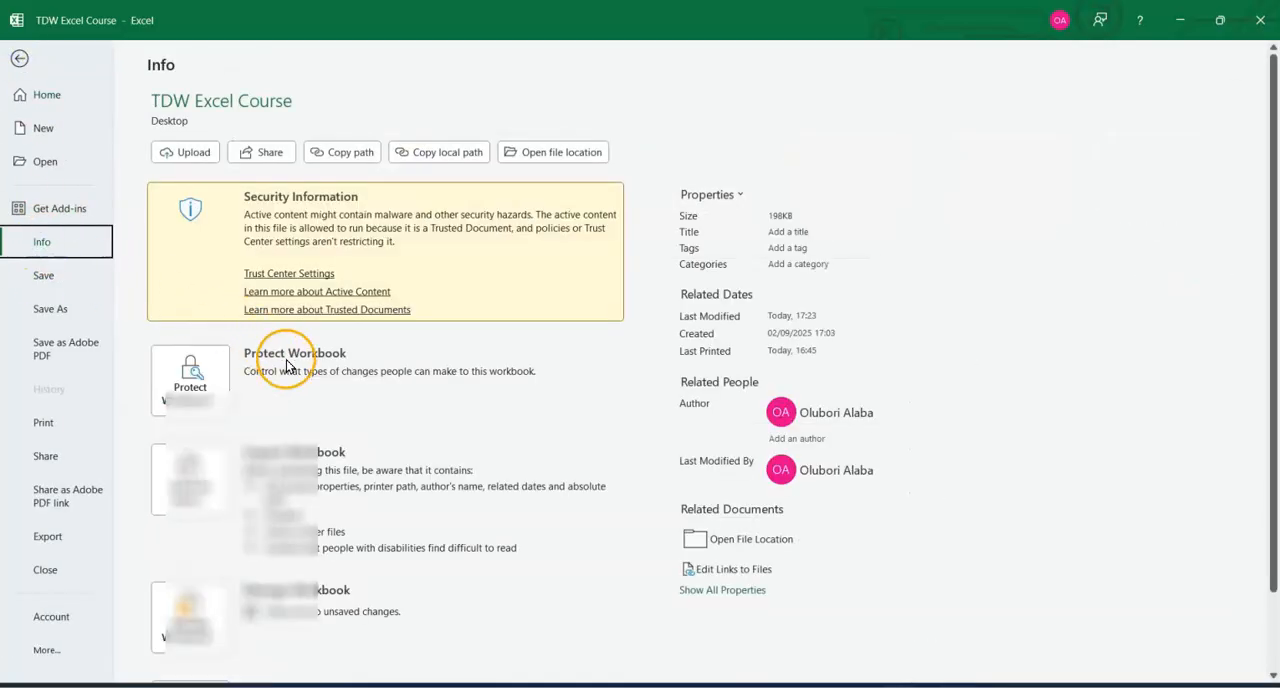
click(190, 375)
click(263, 90)
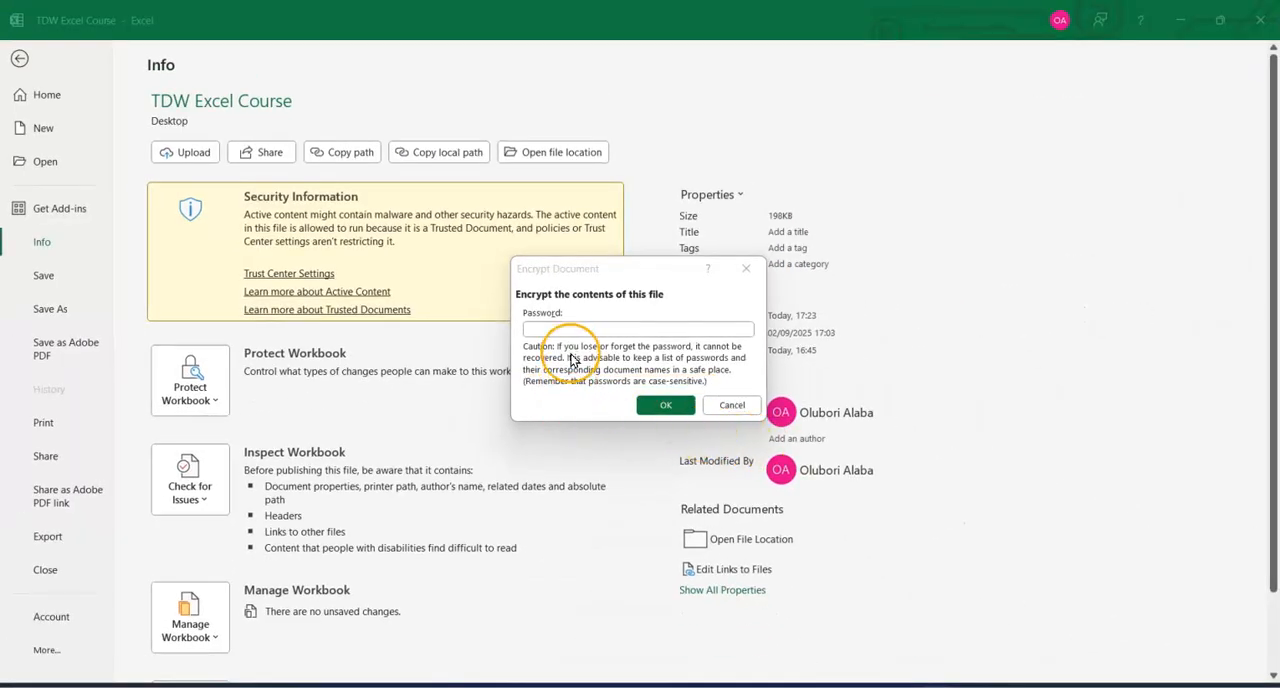
click(566, 328)
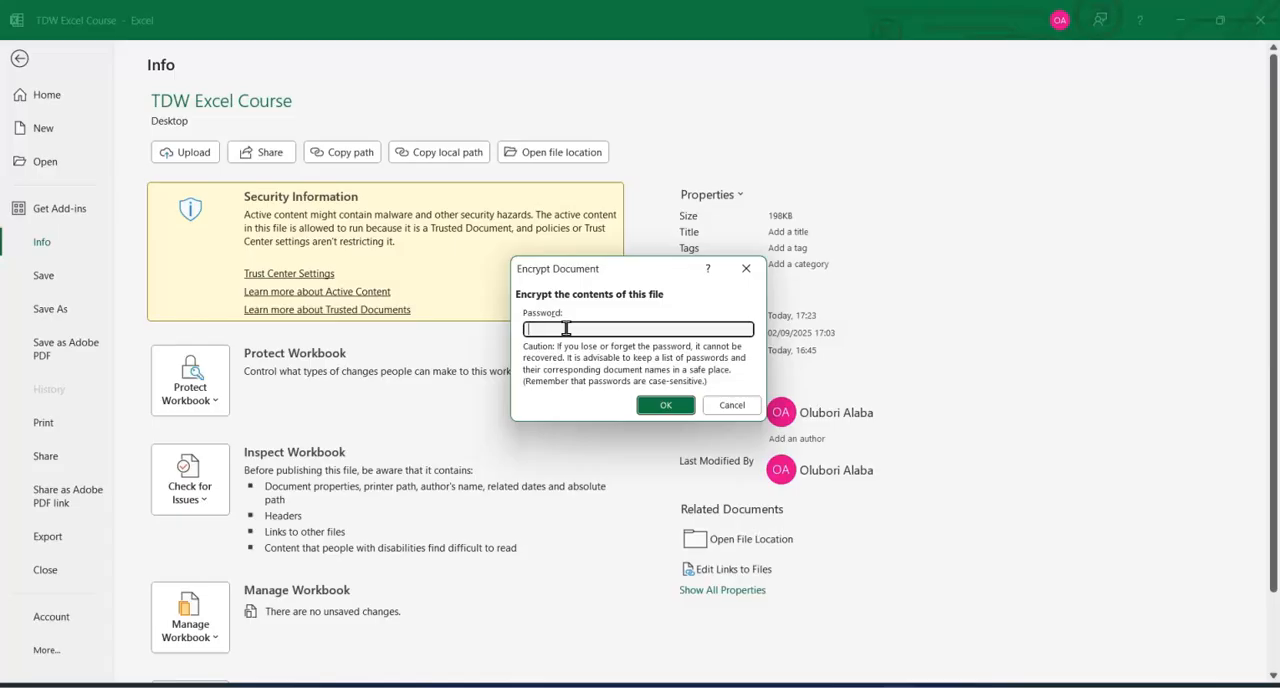
click(665, 404)
click(614, 326)
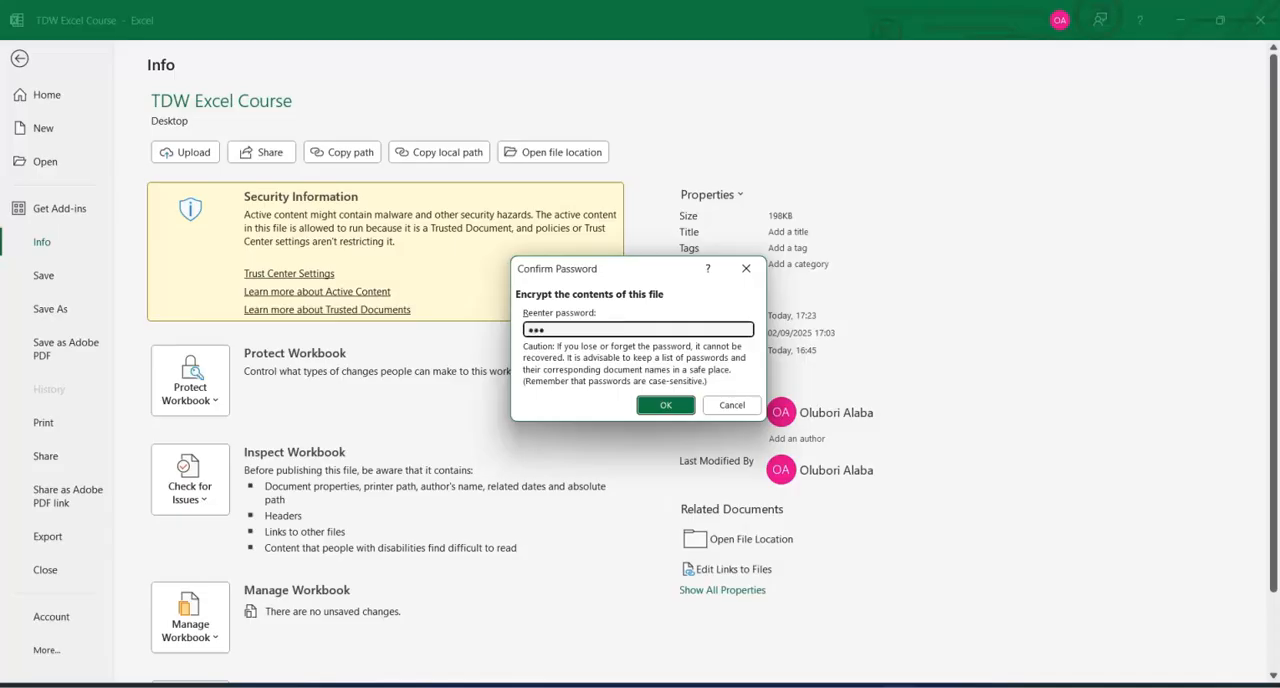
click(665, 404)
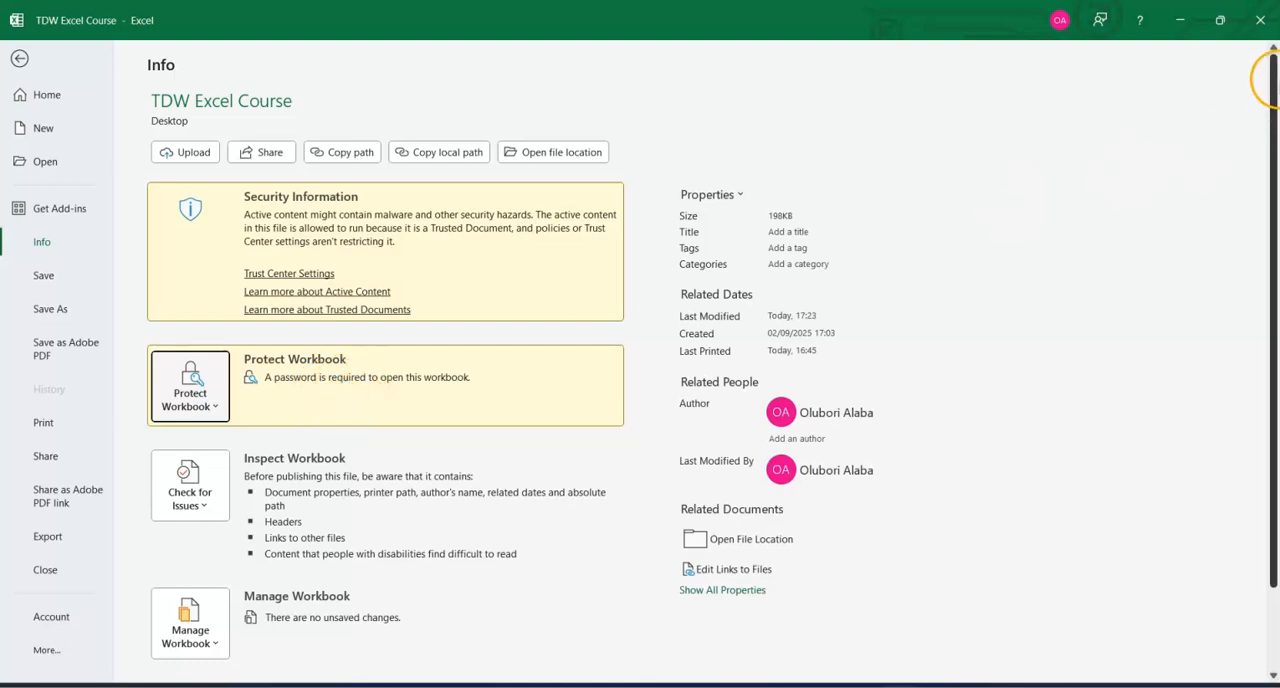
click(1260, 20)
click(593, 372)
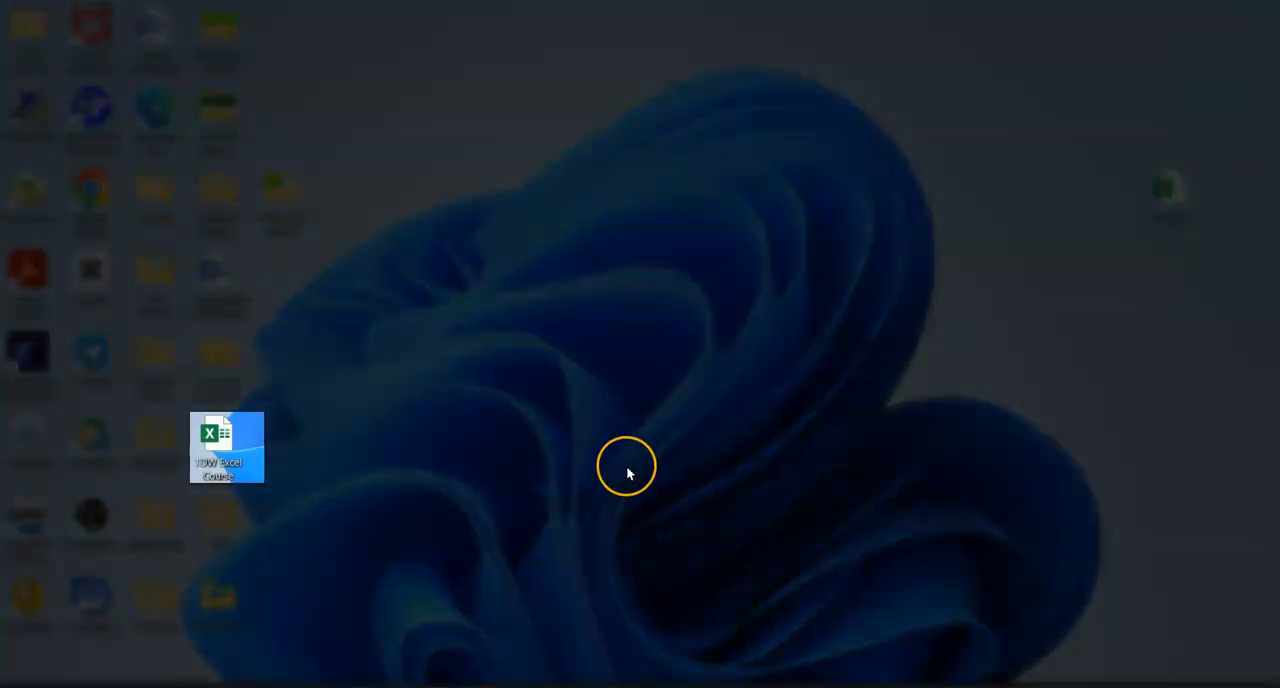
Reopen the TDW Excel Course workbook from the desktop with its password, without updating the external links.
double_click(222, 458)
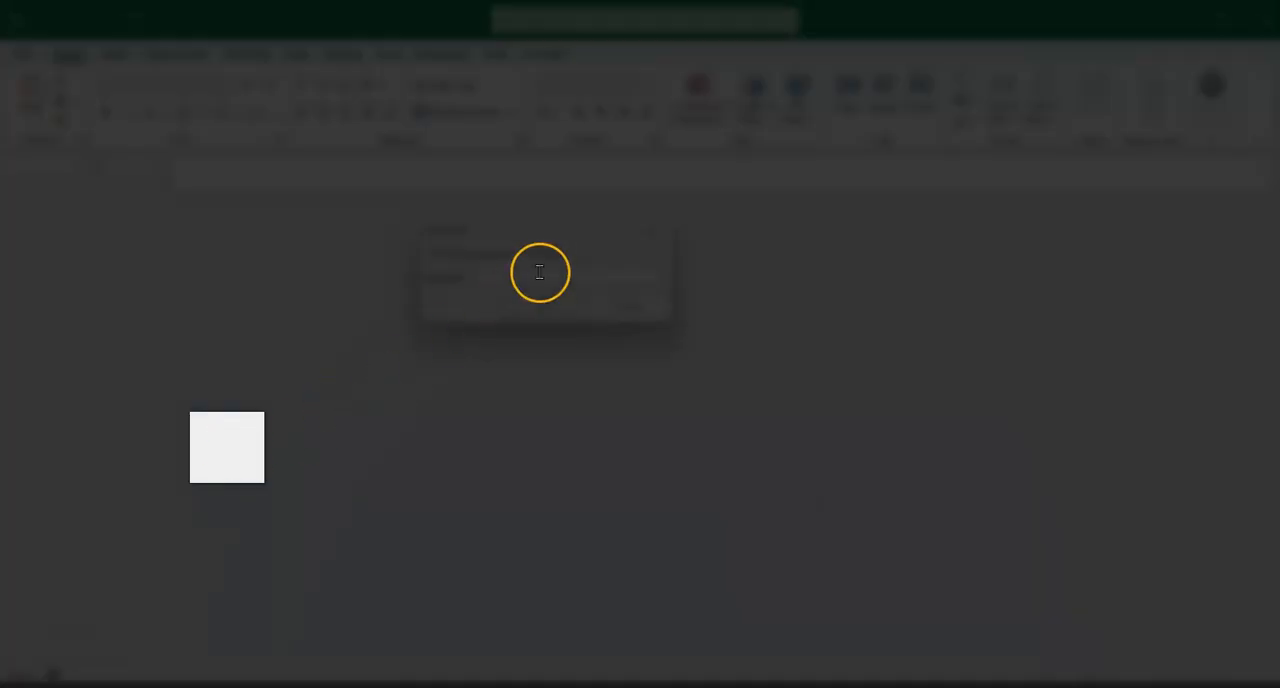
click(540, 272)
text(••)
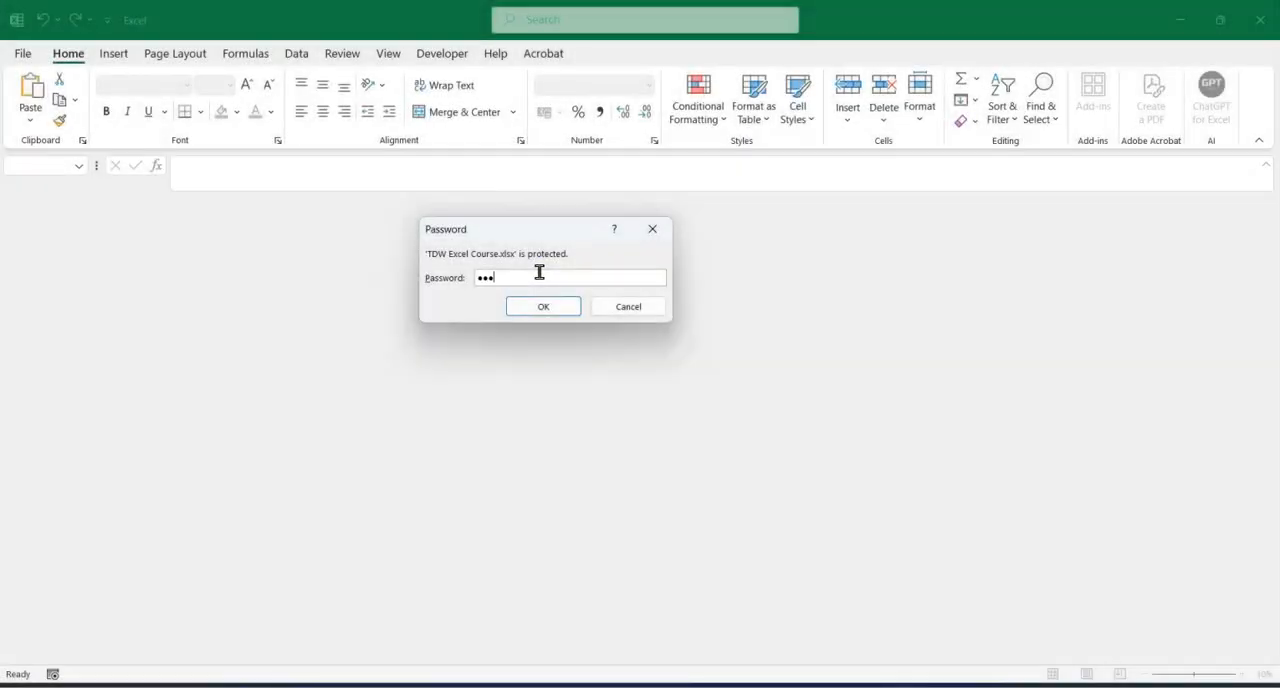
click(543, 306)
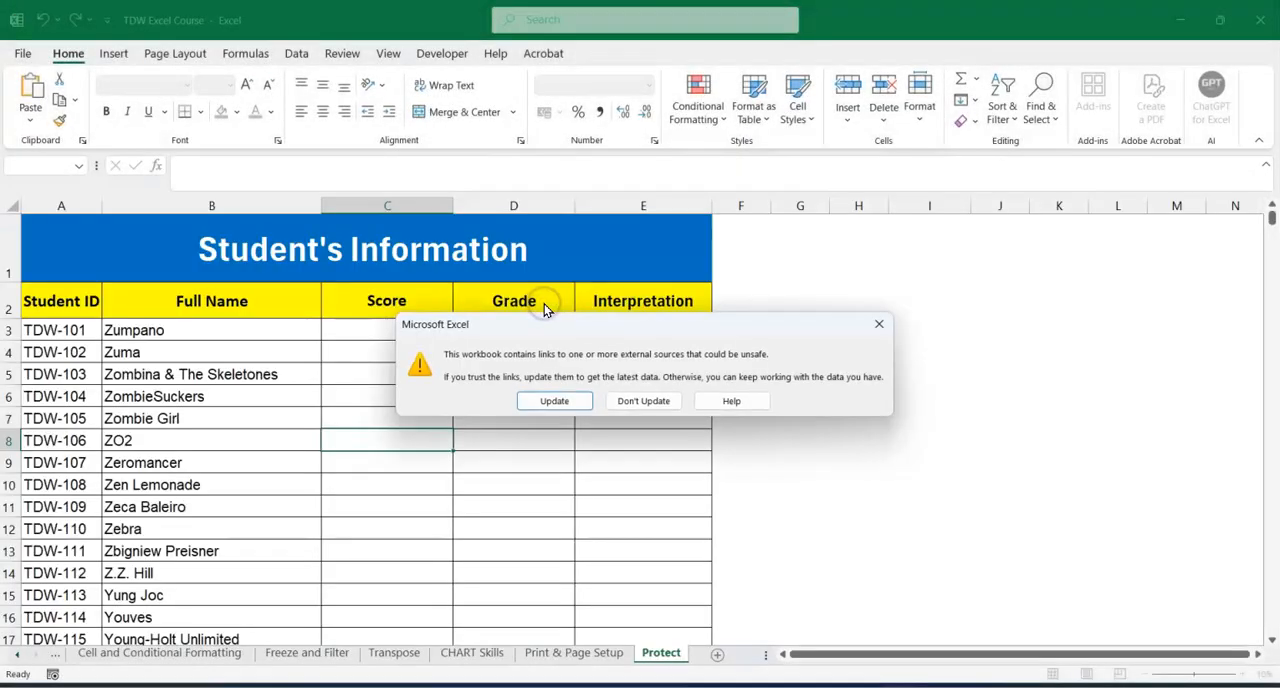
click(643, 400)
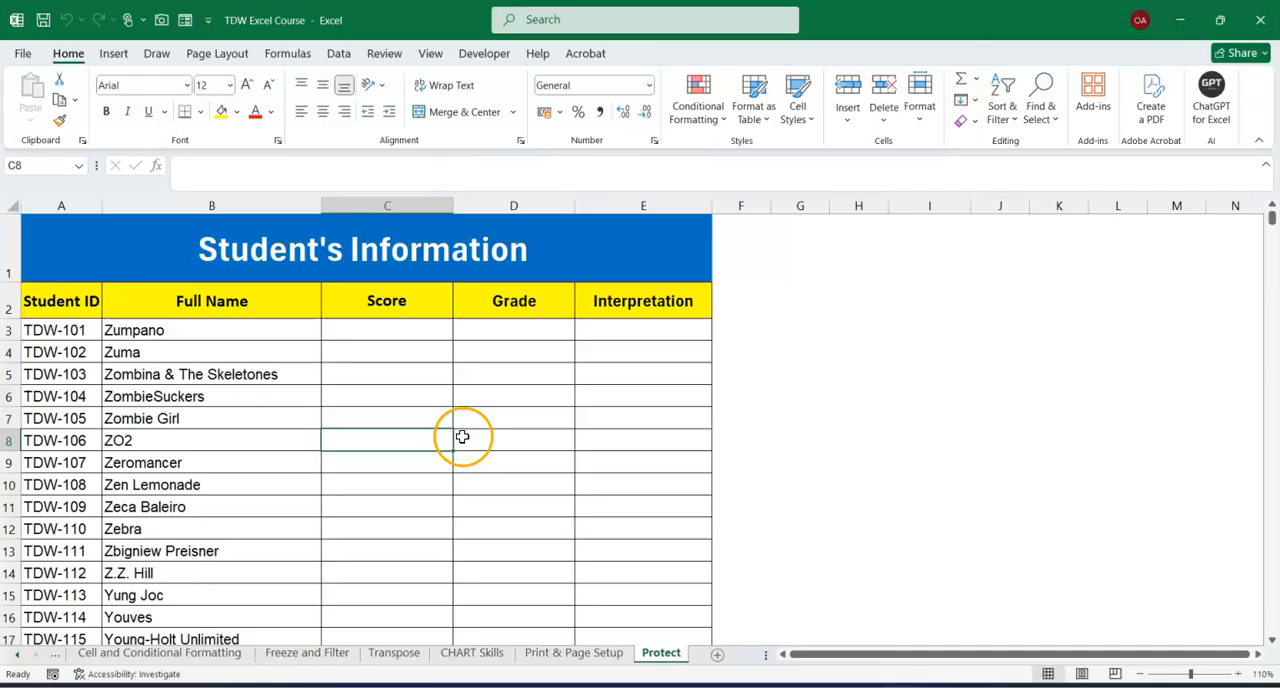
click(463, 437)
Remove the workbook's opening password by clearing it in the Encrypt with Password setting, and return to the Protect sheet.
click(18, 55)
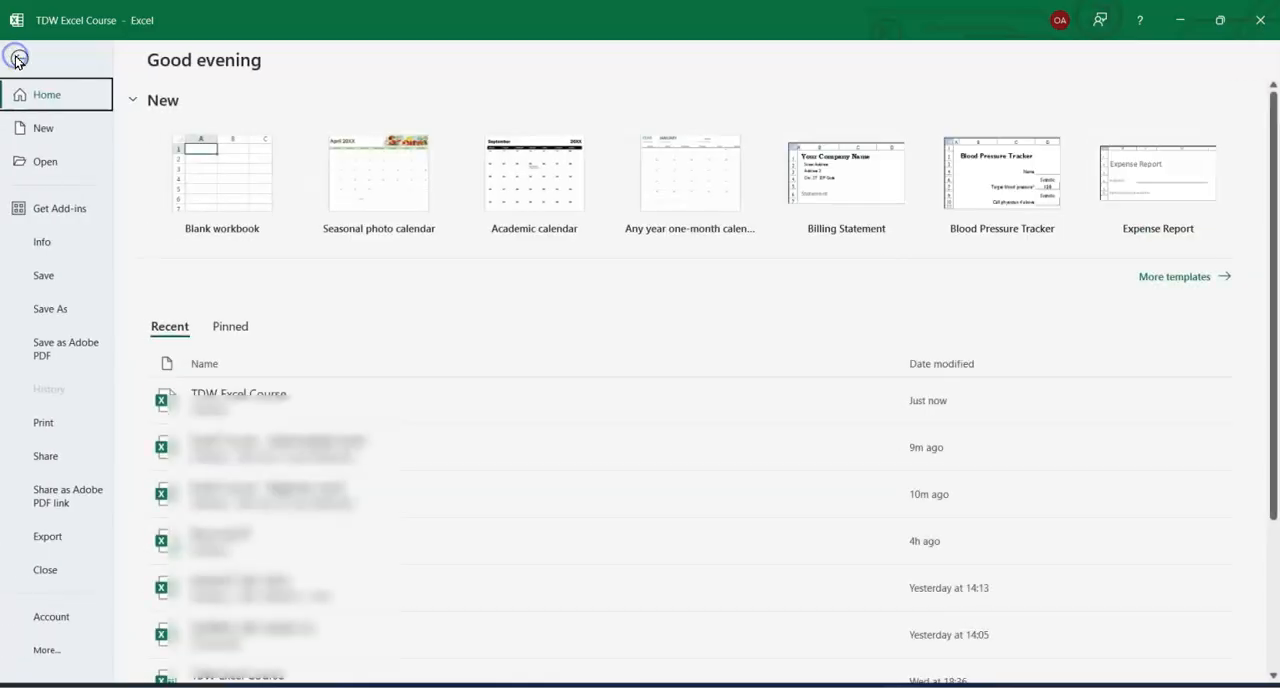
click(42, 242)
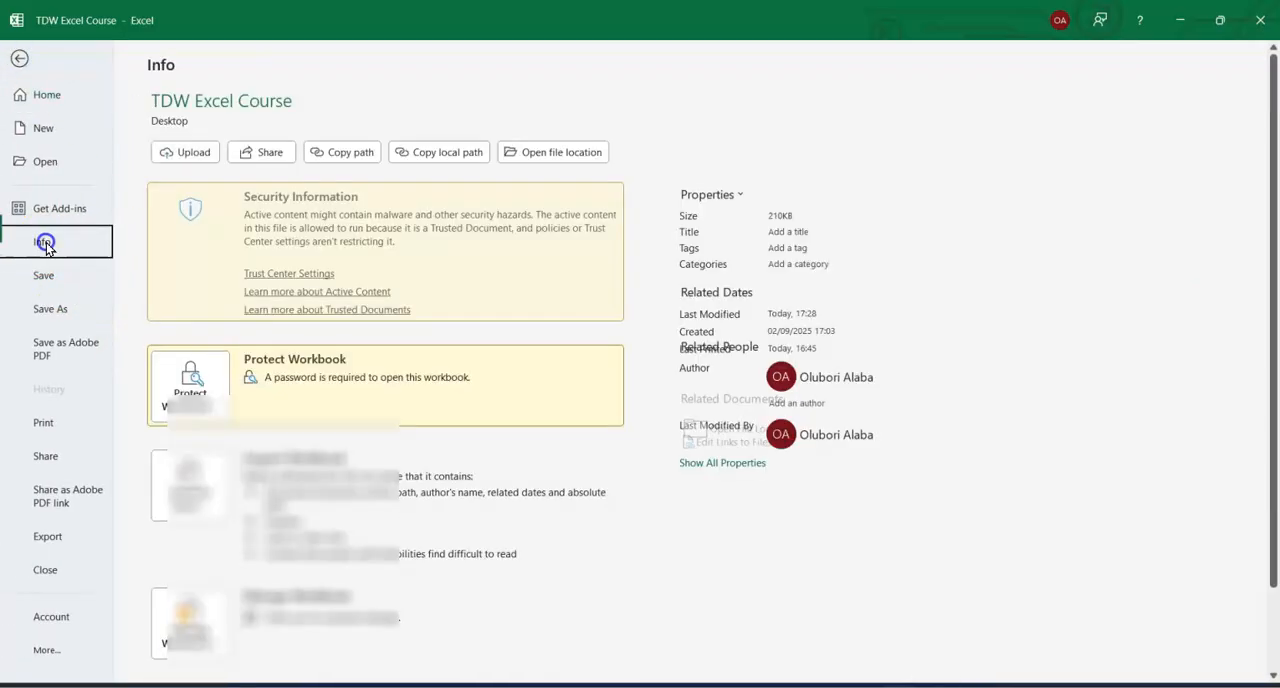
click(190, 390)
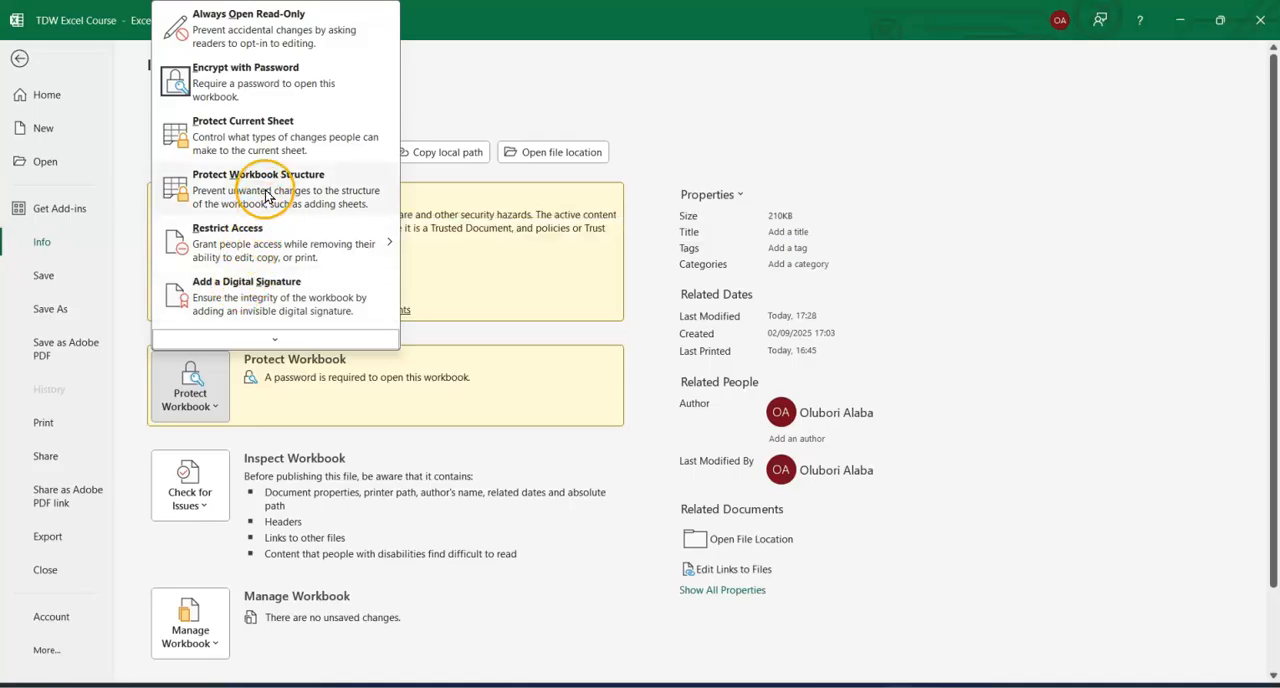
click(268, 94)
click(556, 323)
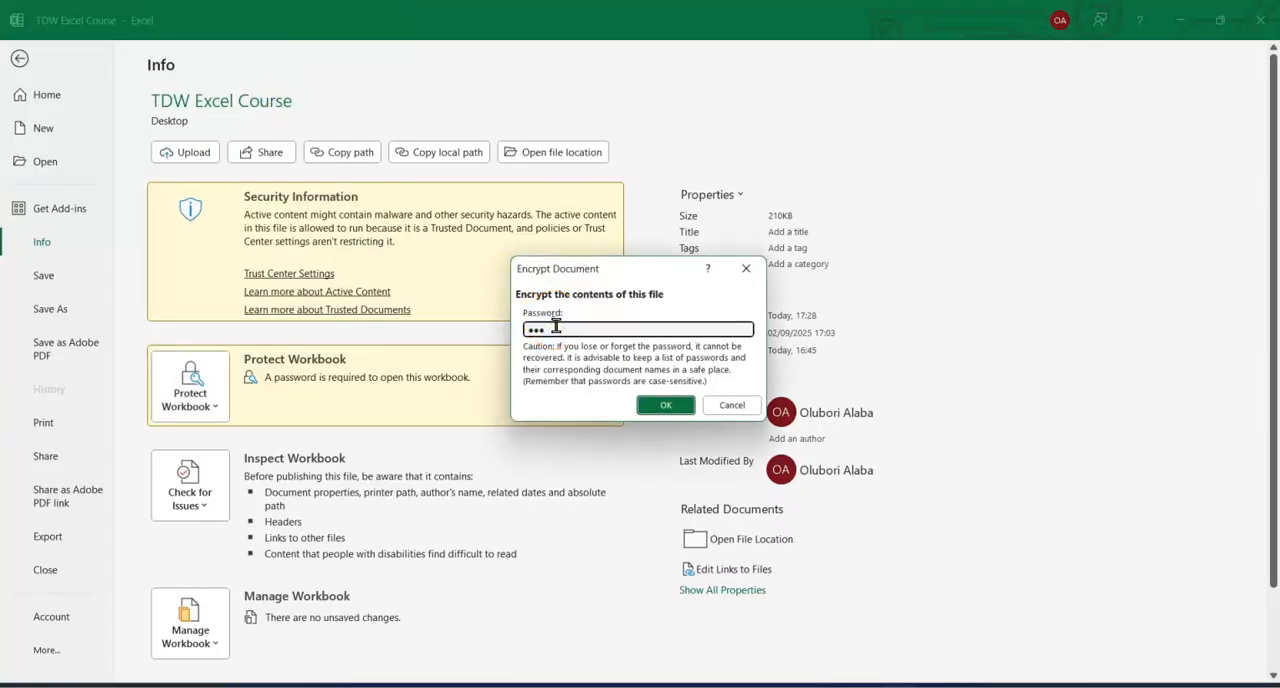
click(665, 405)
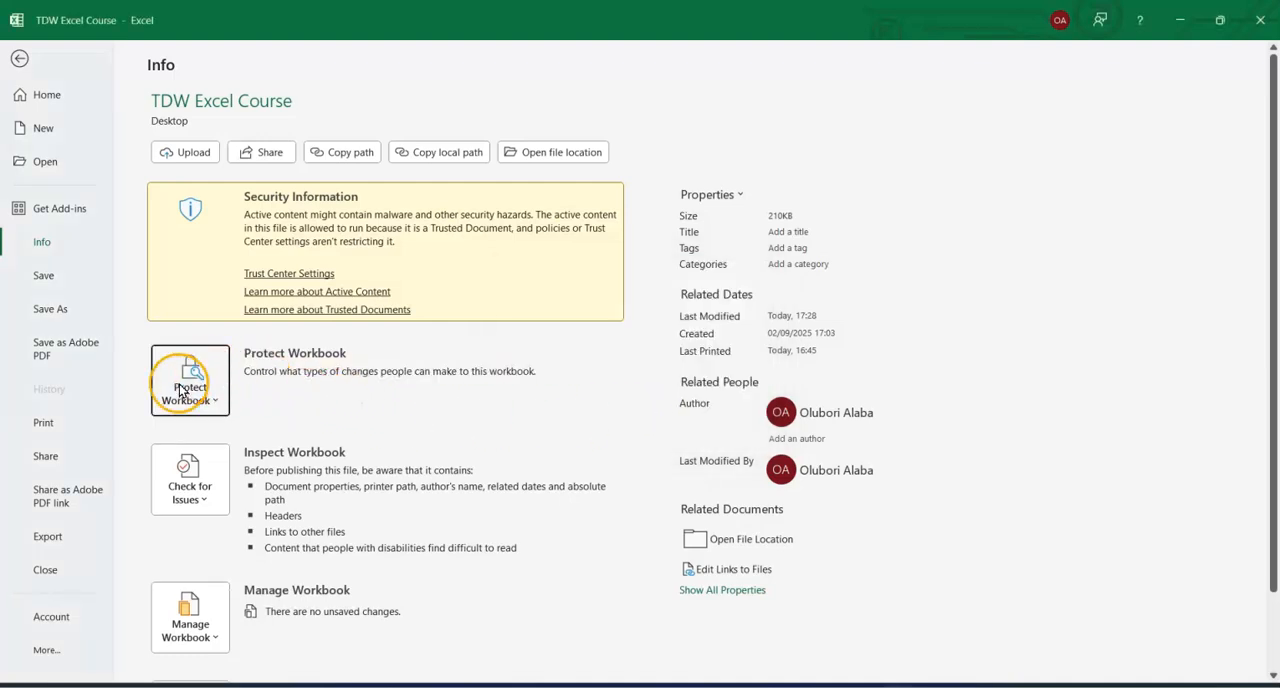
click(20, 58)
click(440, 434)
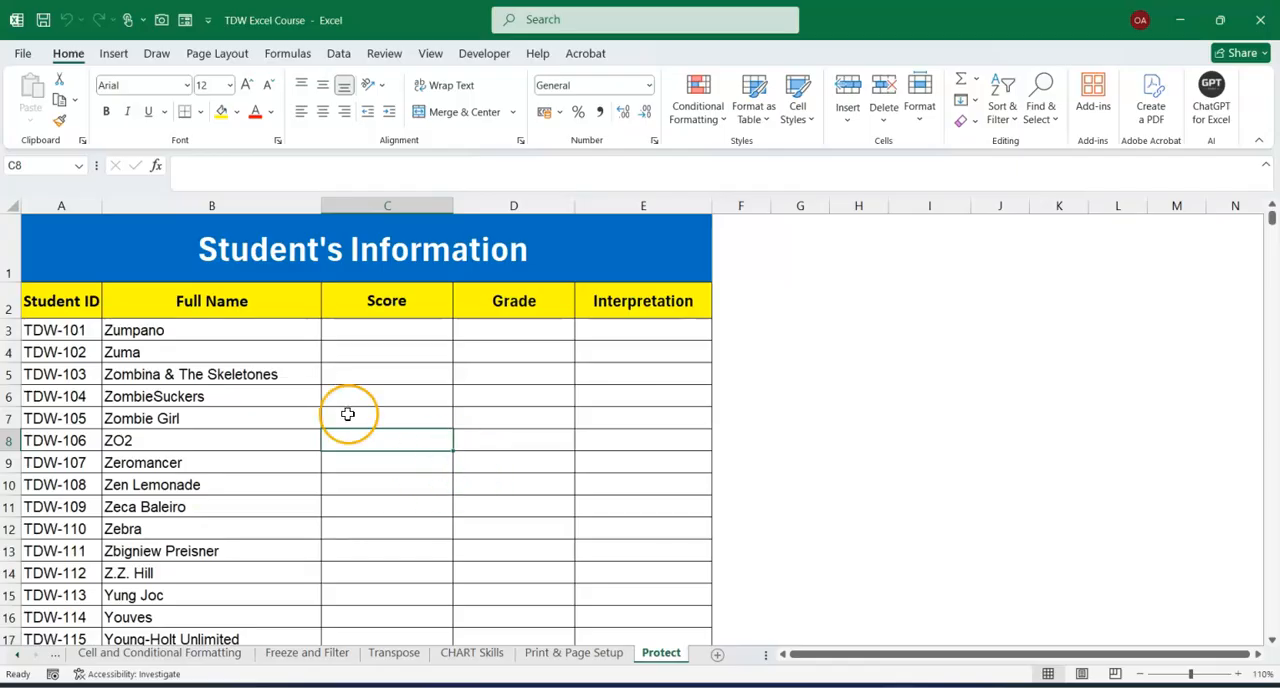
Examine the Protect Current Sheet permissions among the workbook protection options, toggling Insert hyperlinks and Delete columns, and cancel without protecting the sheet.
click(23, 57)
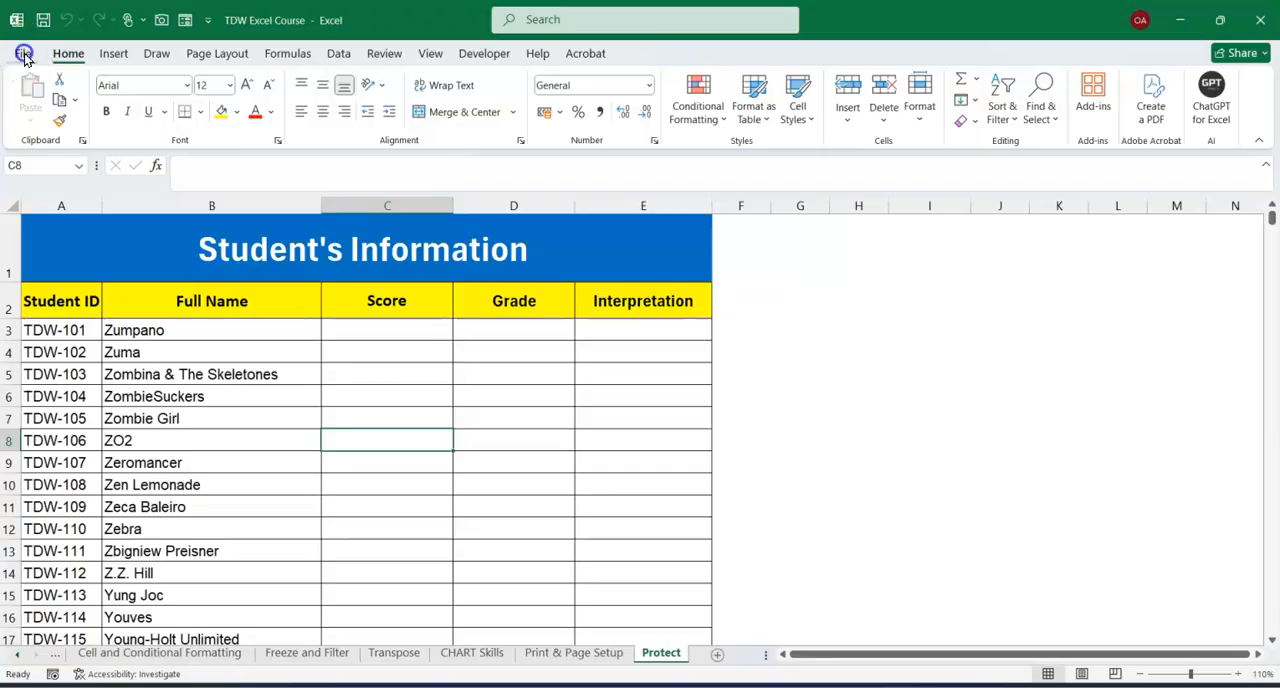
click(43, 245)
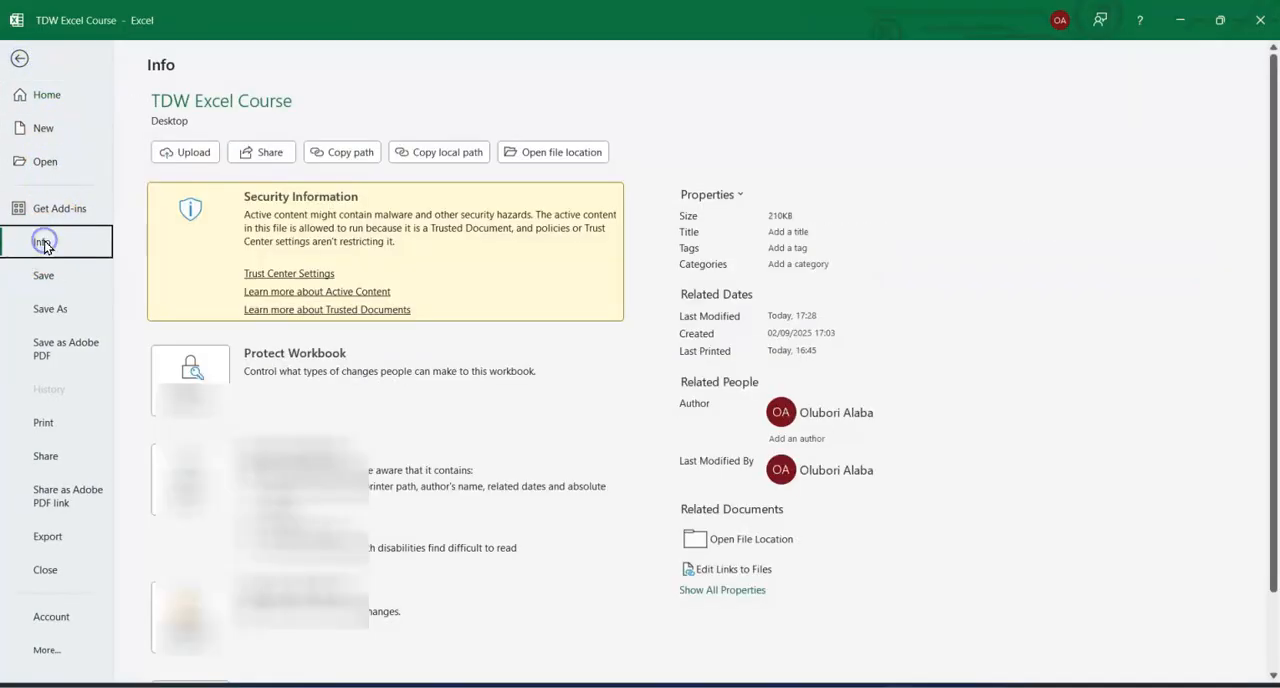
click(213, 400)
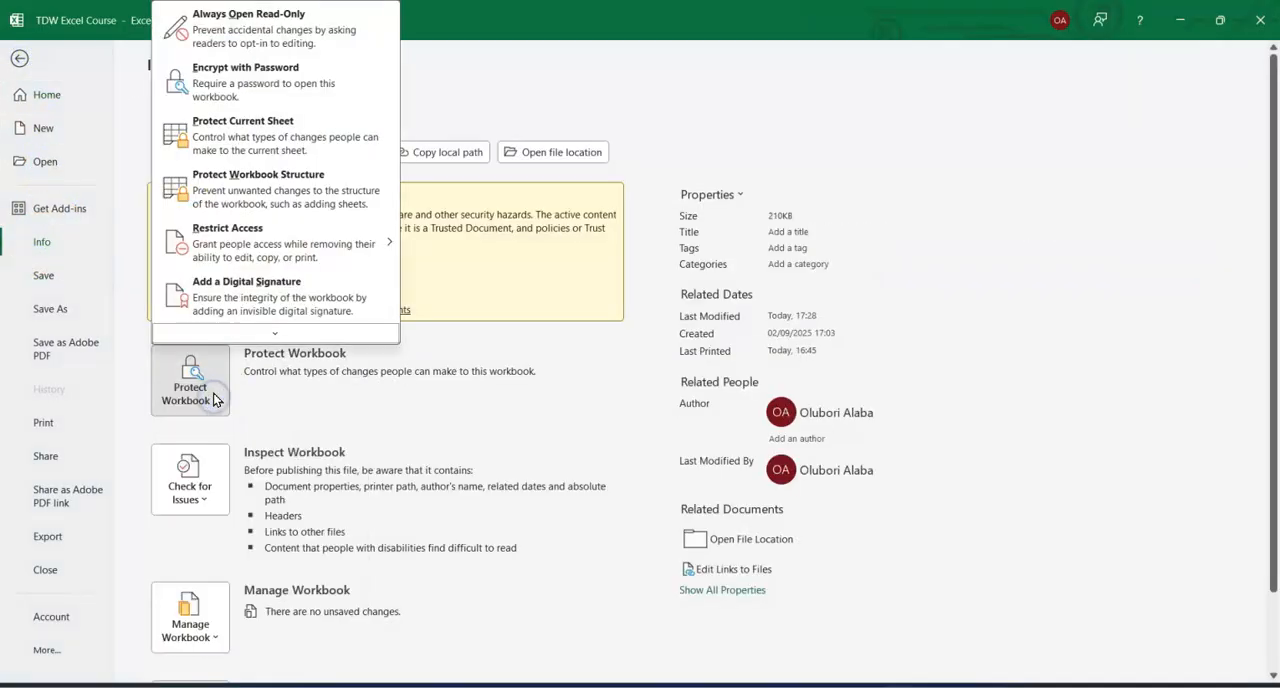
click(250, 141)
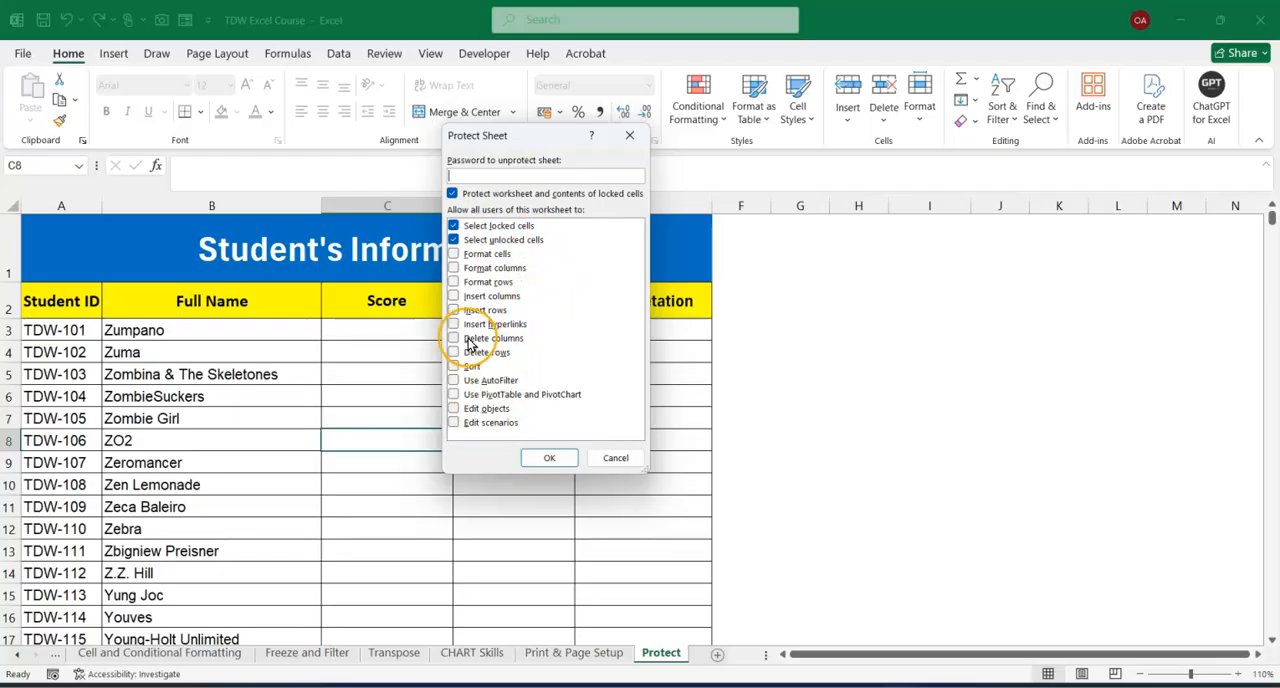
click(453, 324)
click(453, 338)
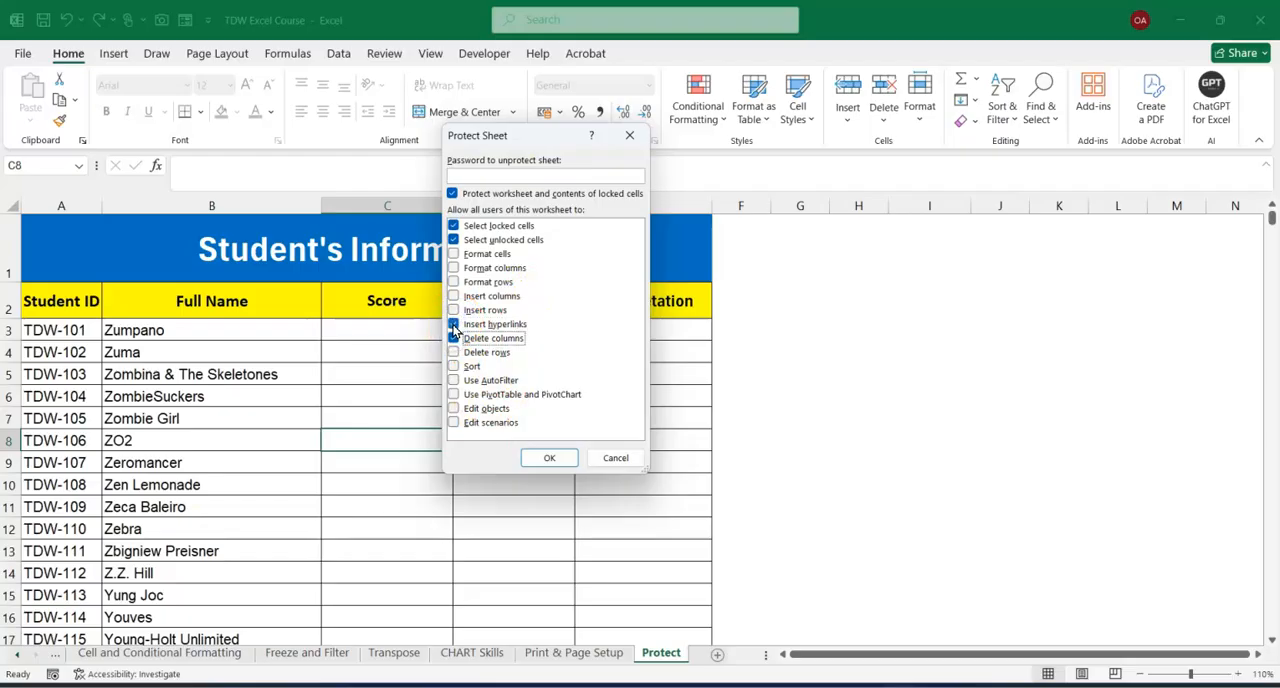
click(500, 172)
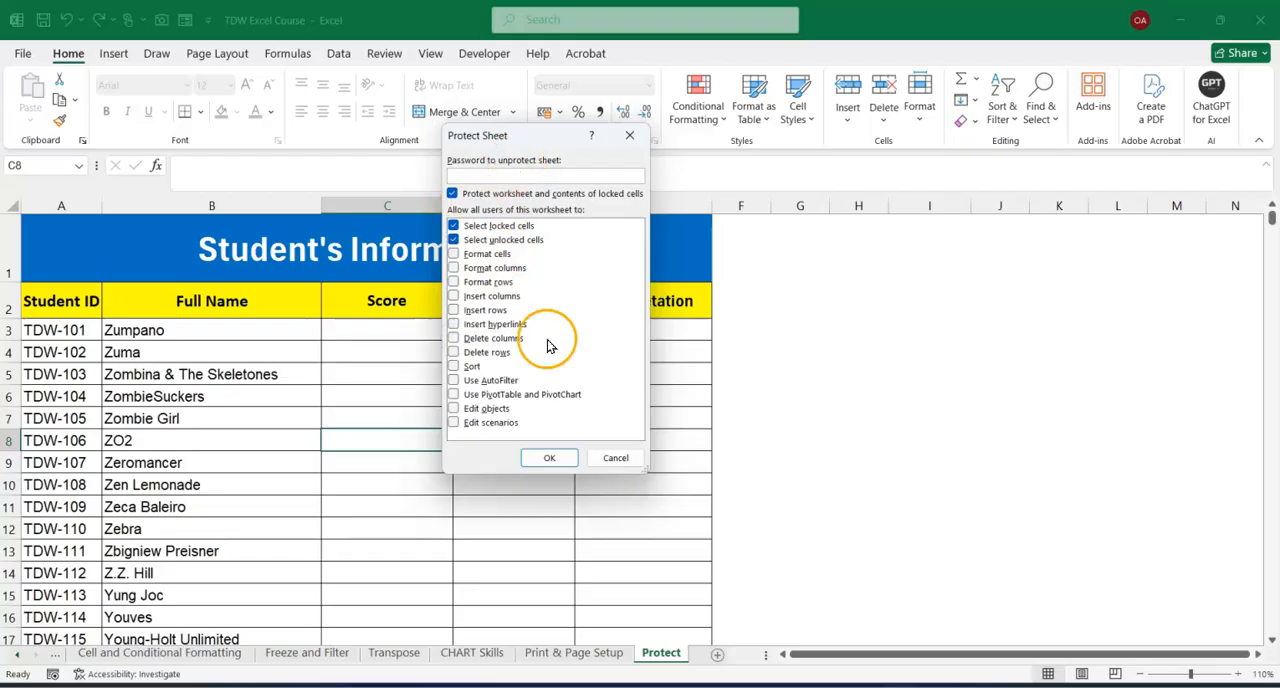
click(608, 457)
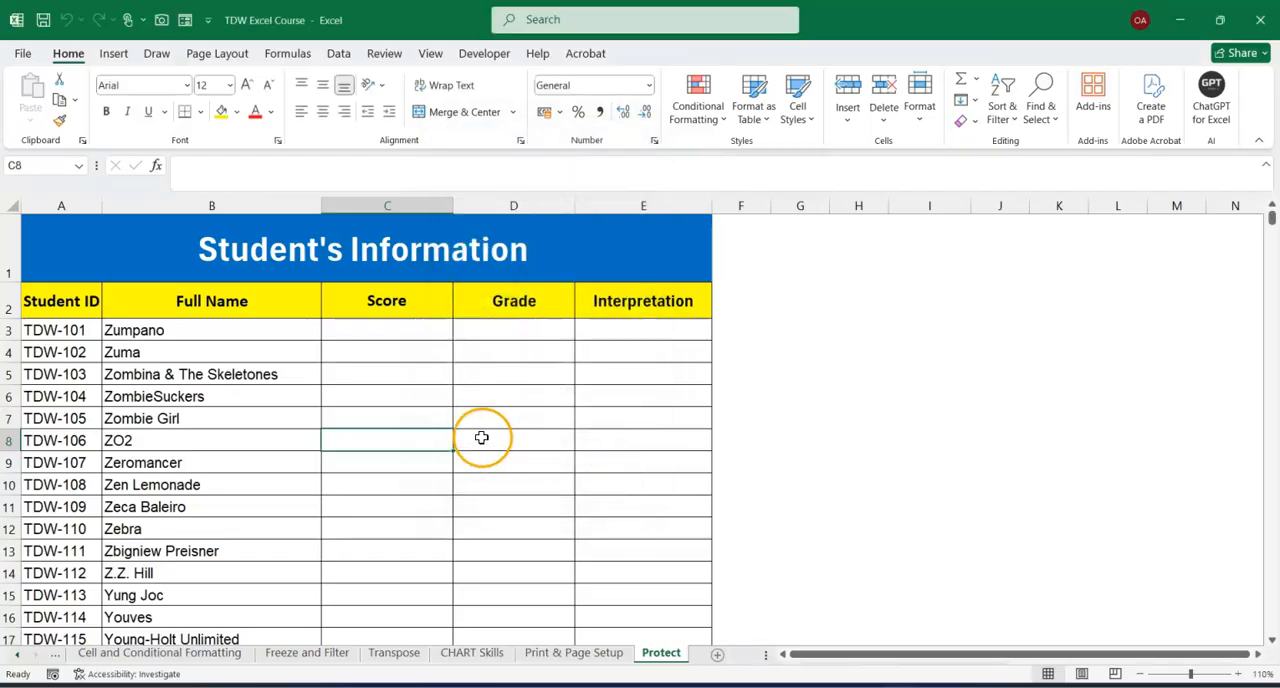
View the Protect Sheet settings offered with the cell Format options, and close them without applying protection.
click(70, 55)
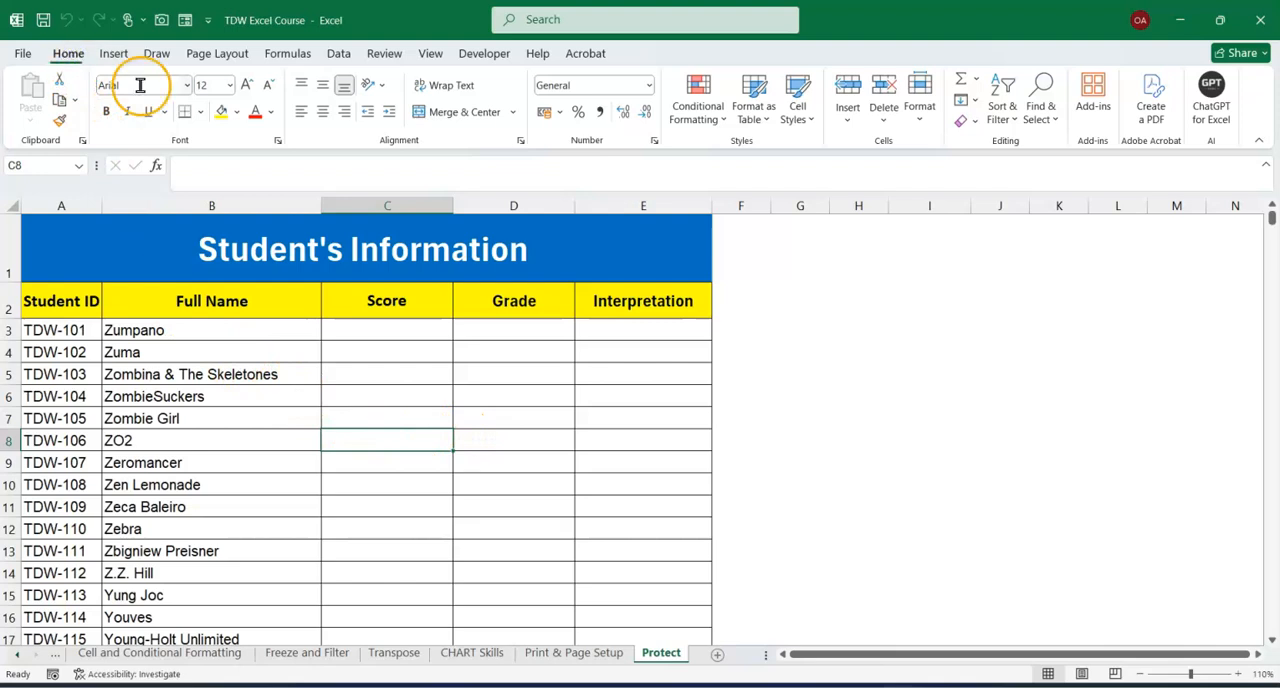
click(922, 118)
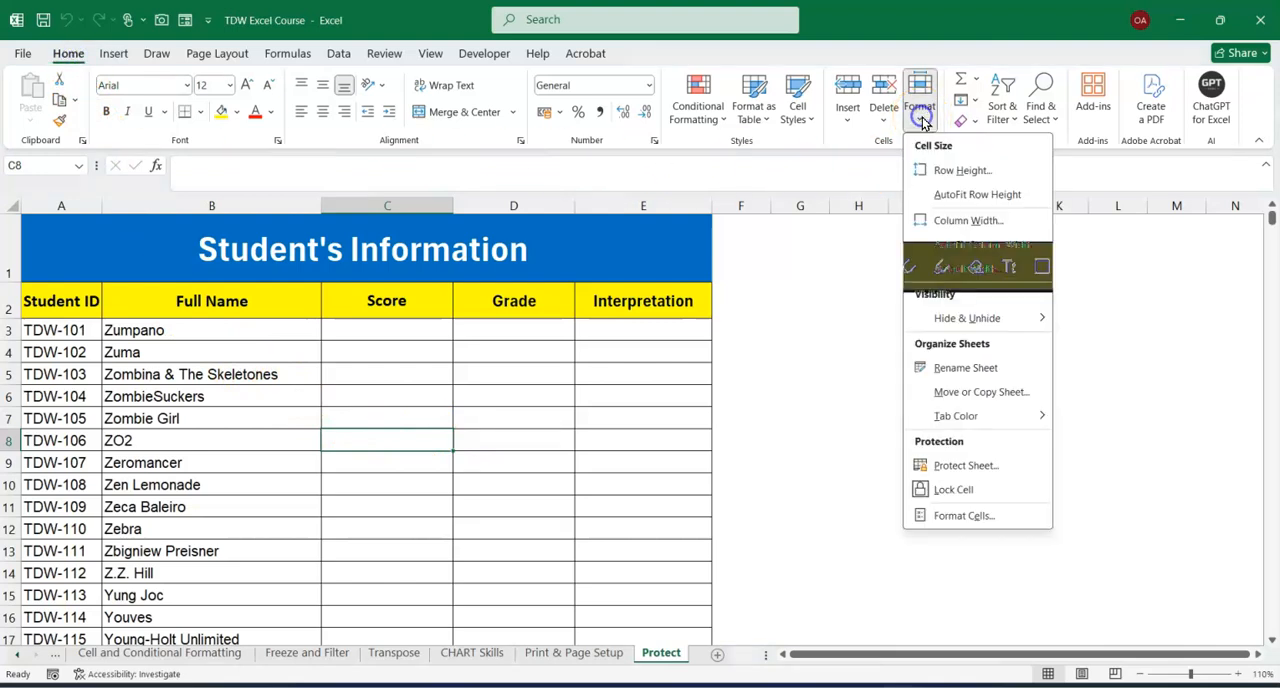
click(953, 466)
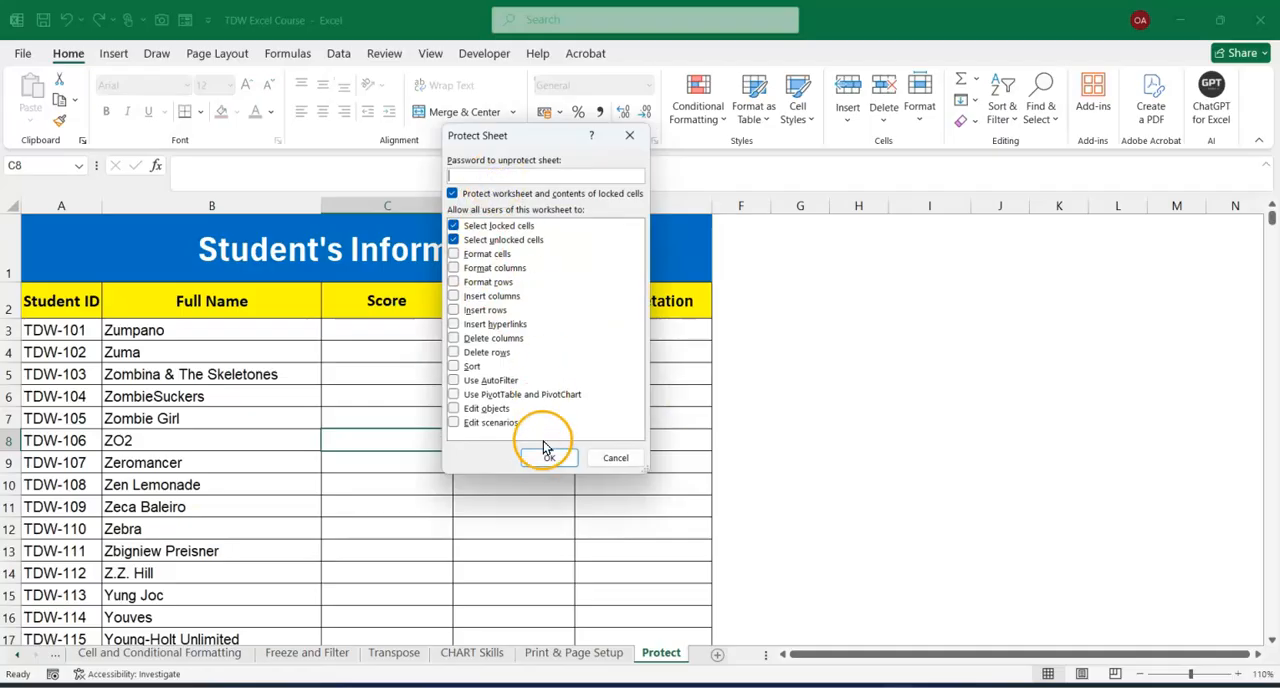
click(630, 138)
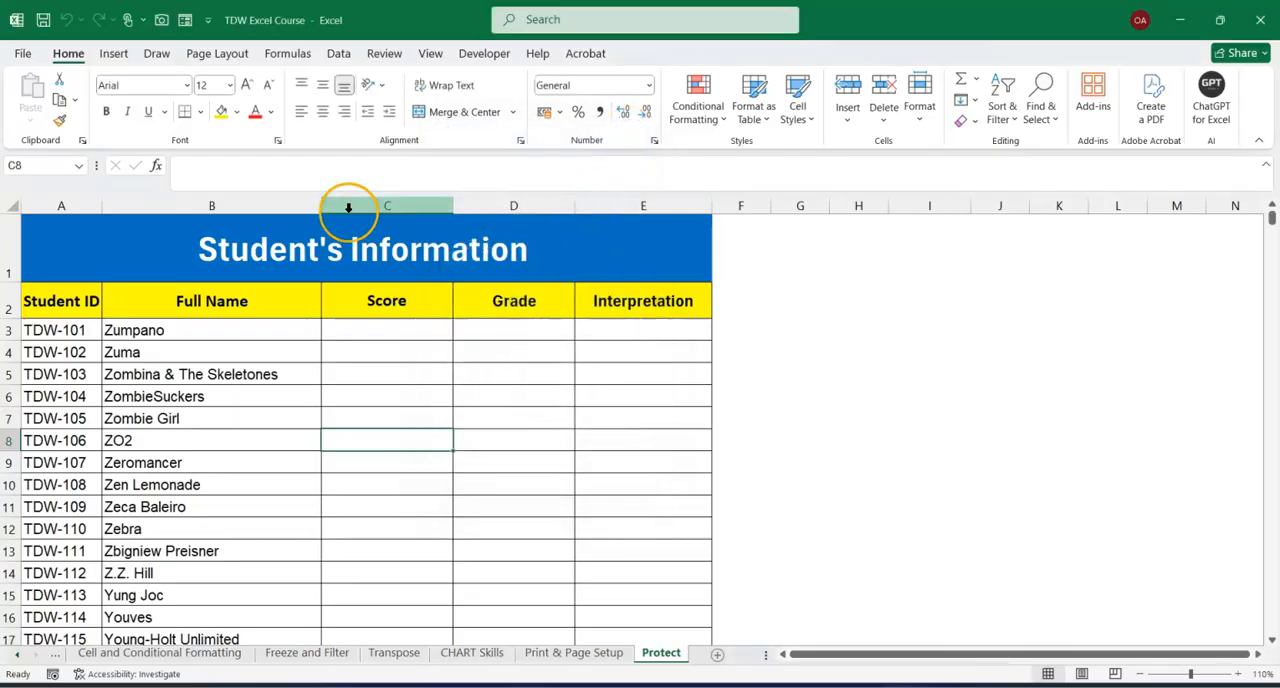
View the Protect Sheet settings through the Review commands, moving the dialog aside, and cancel it.
click(388, 55)
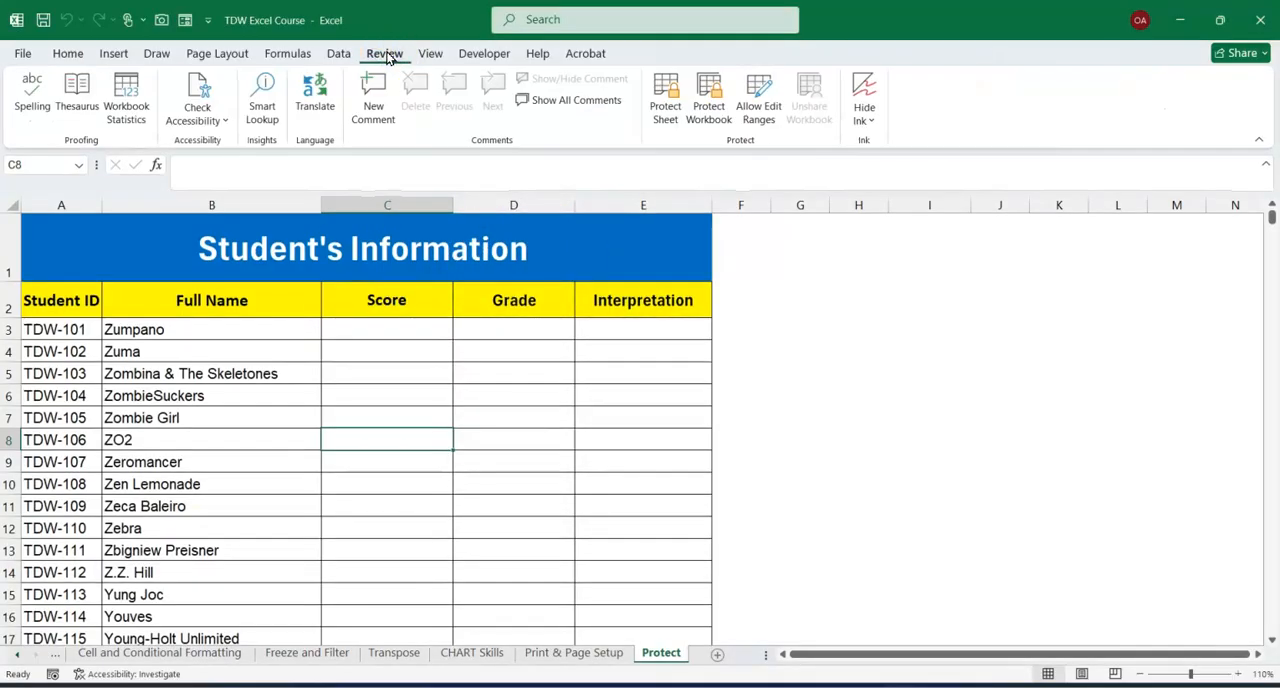
click(667, 118)
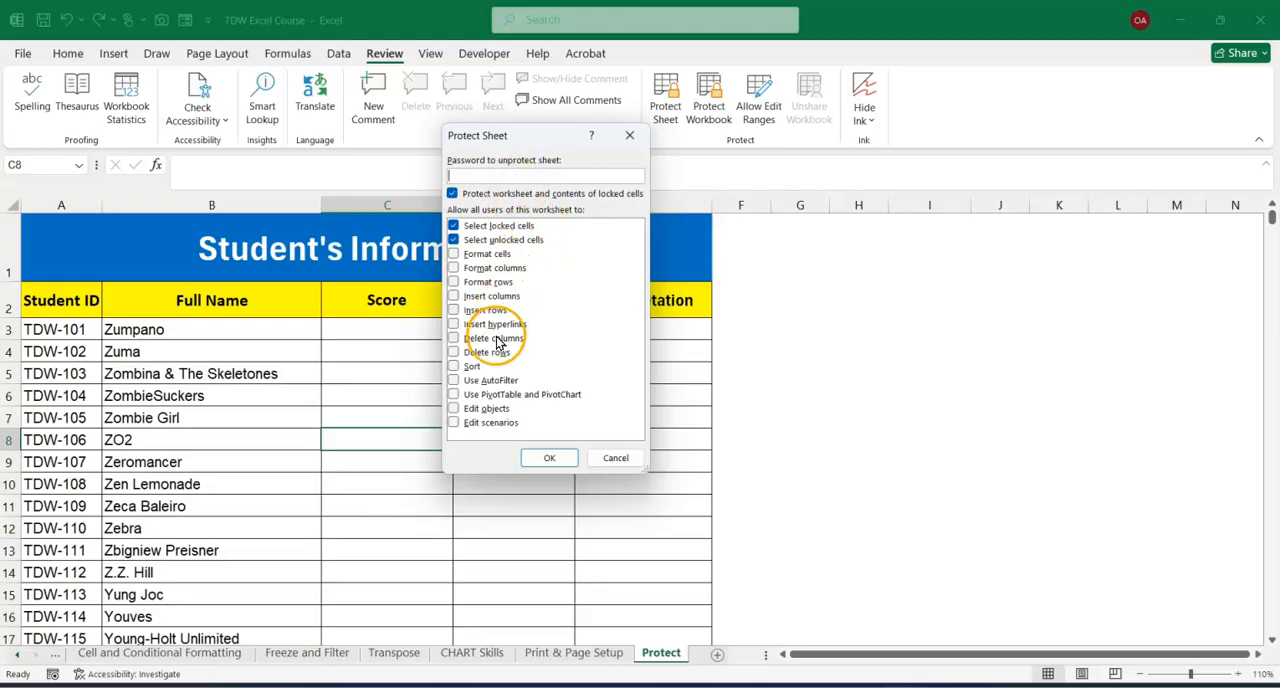
drag(533, 135, 629, 195)
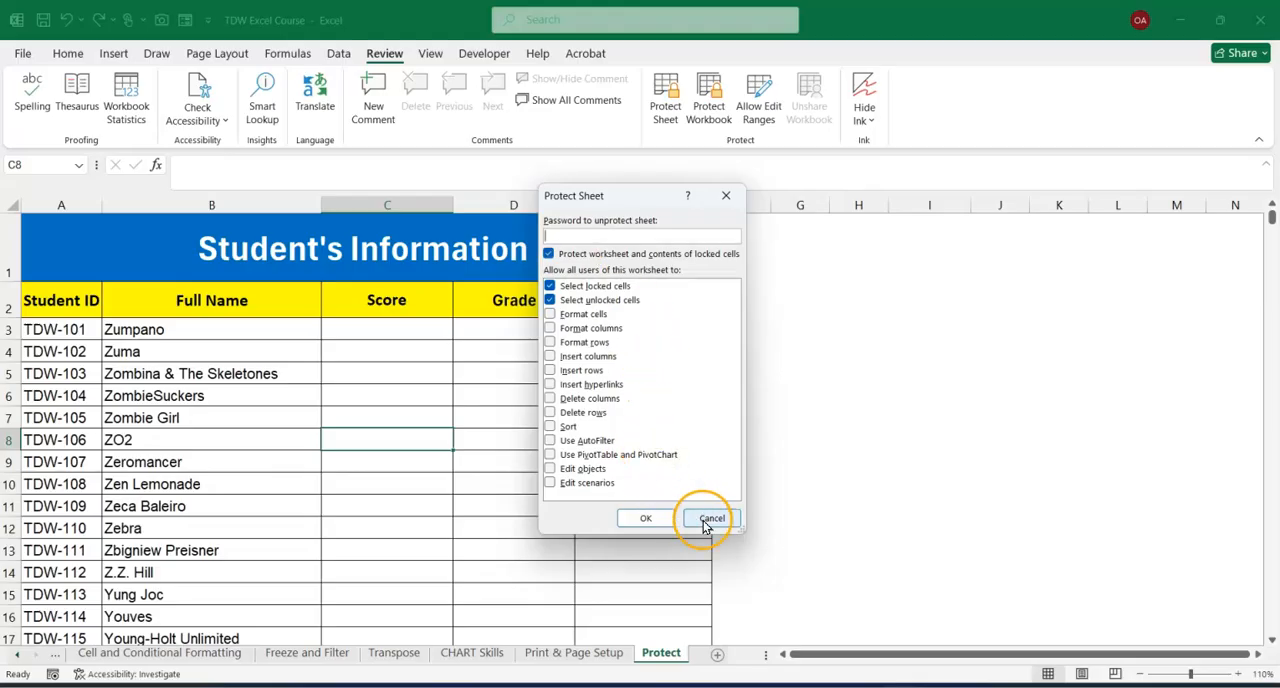
click(708, 522)
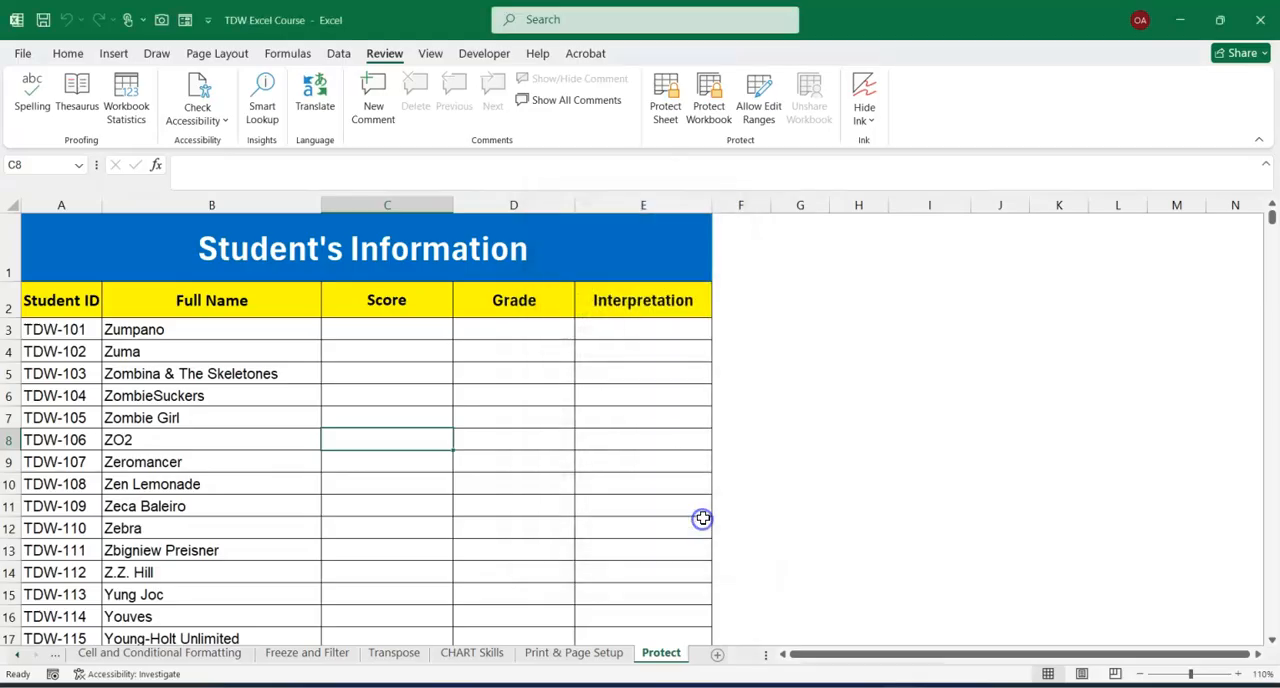
Protect the Protect worksheet with a password, keeping the default permissions, and re-enter the password to confirm it.
right_click(653, 657)
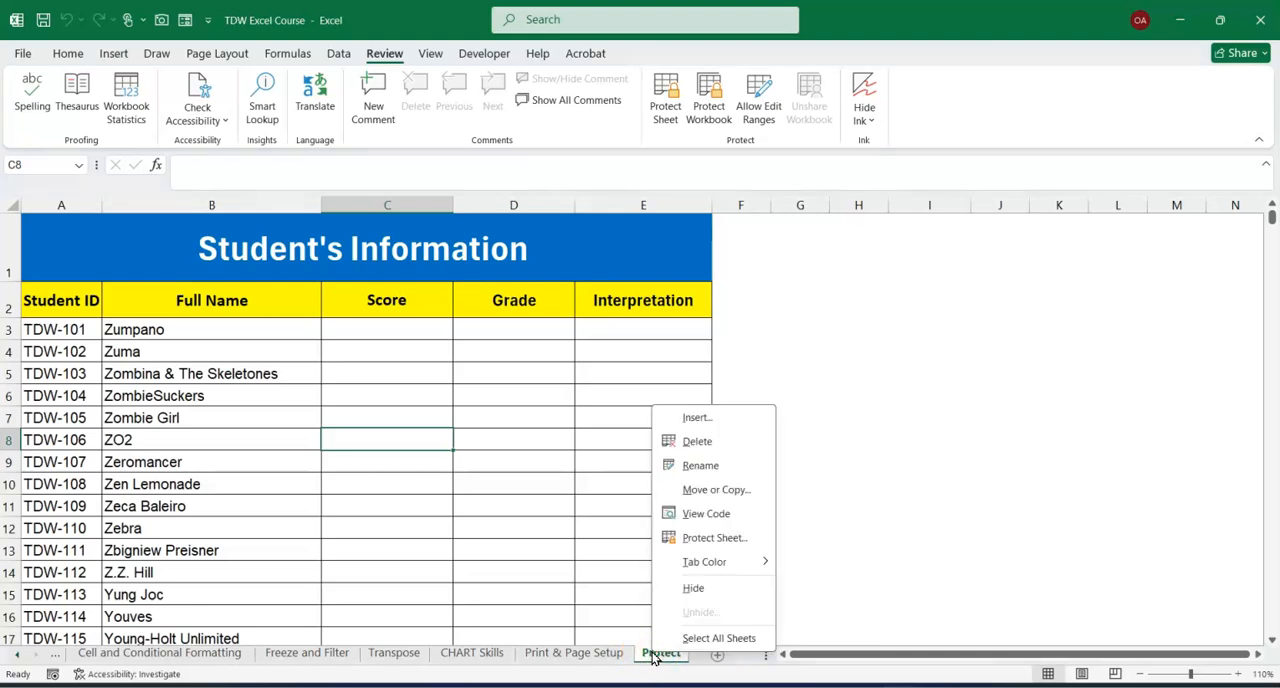
click(712, 538)
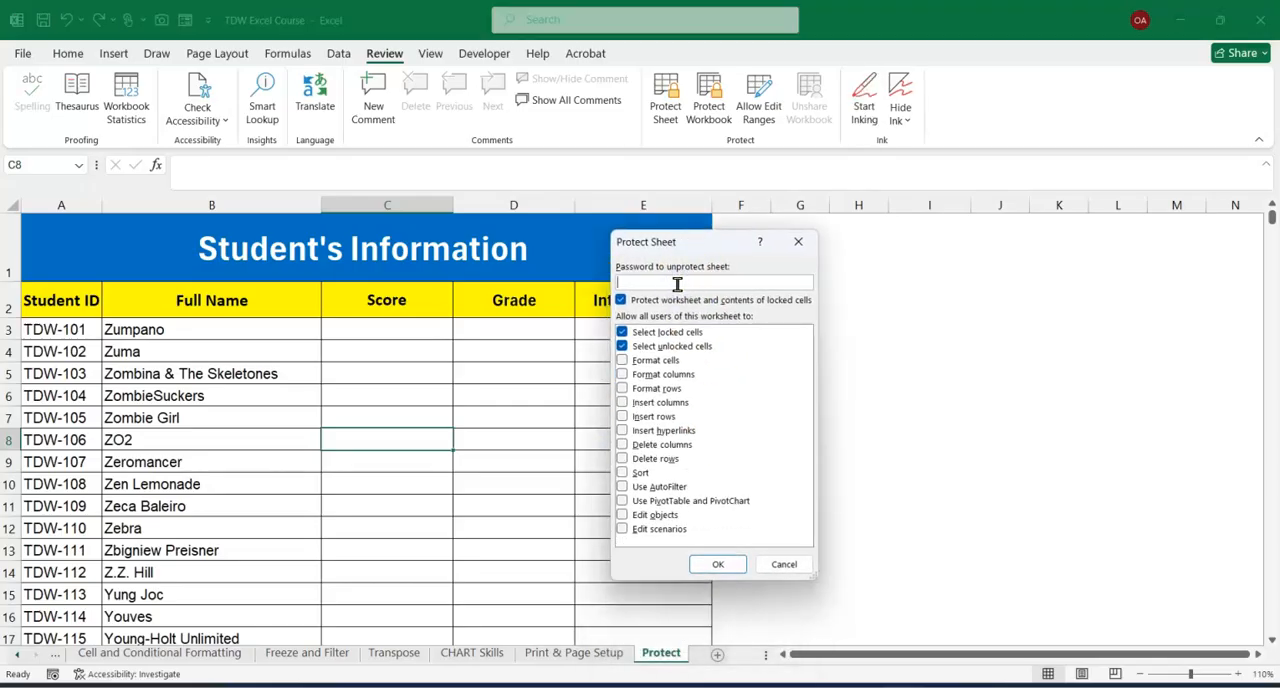
click(717, 564)
click(693, 540)
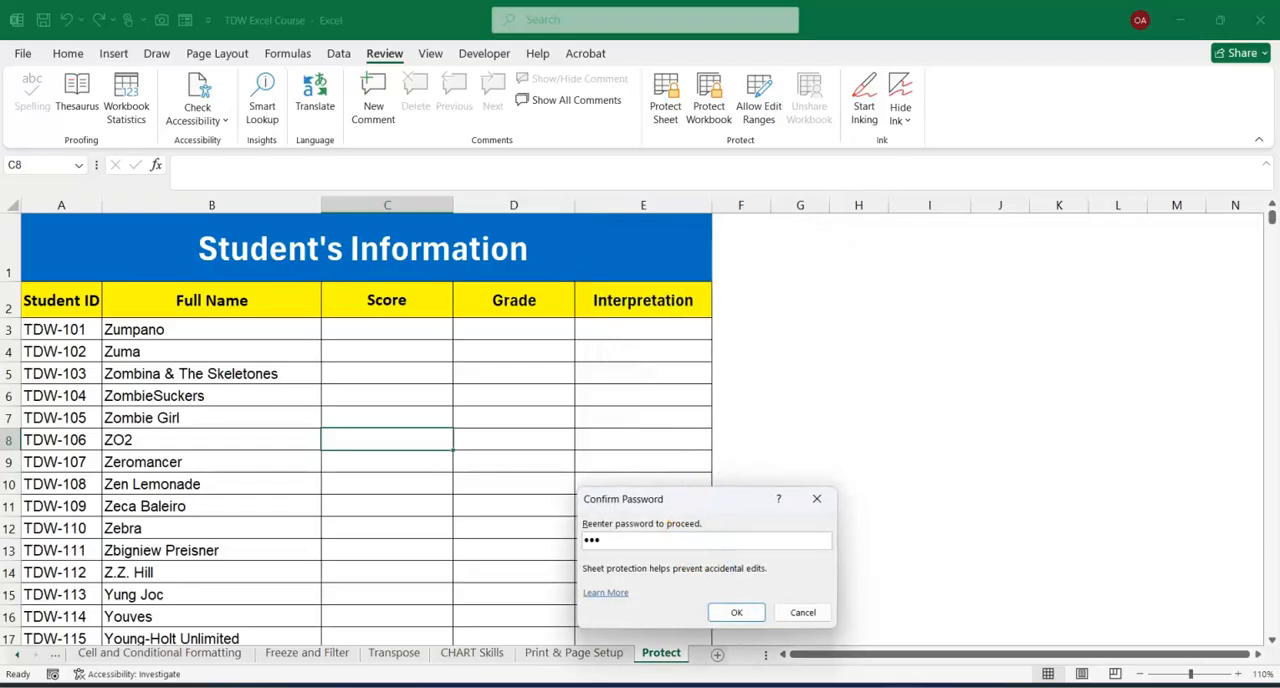
click(736, 612)
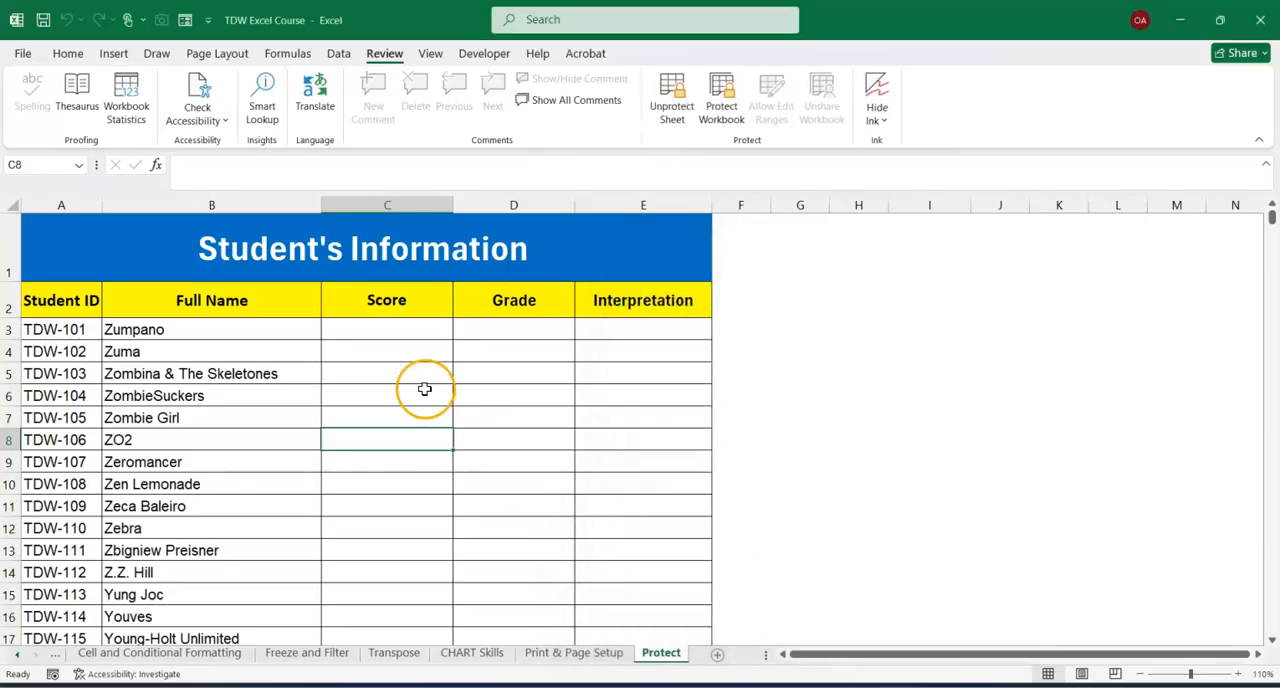
Test the sheet protection by trying to edit cells C5, F10, D8 and B6, dismissing each warning.
double_click(390, 372)
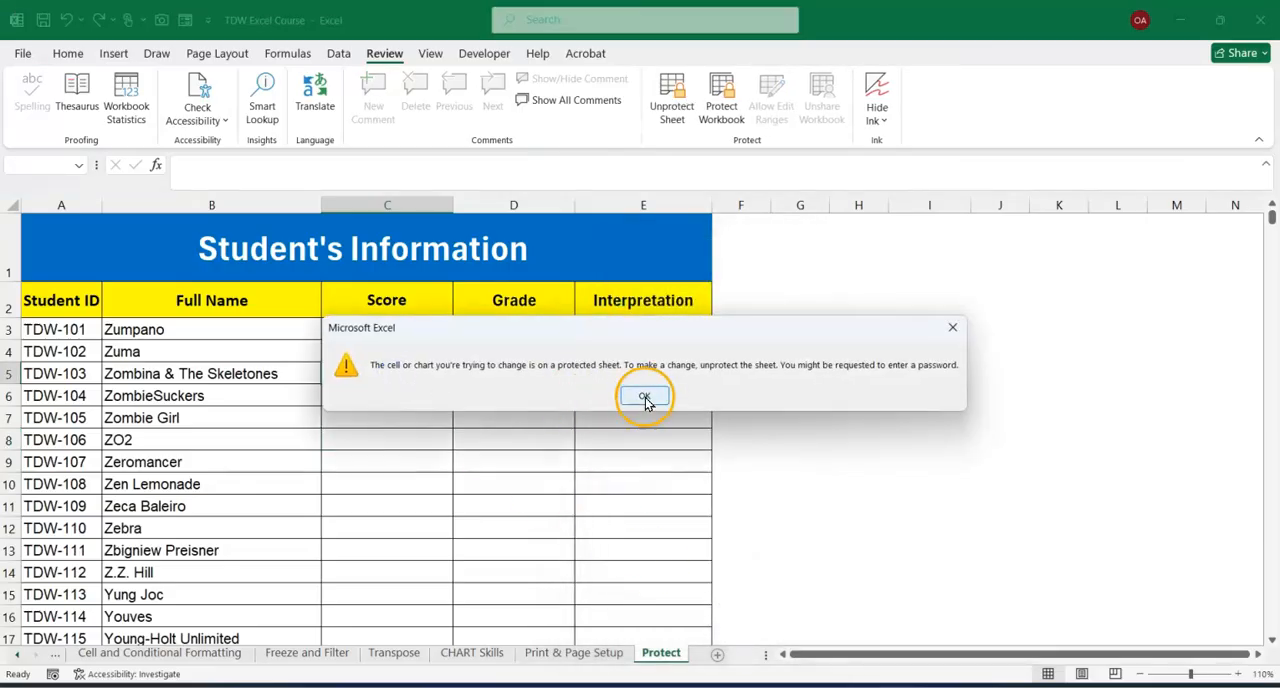
click(645, 398)
click(788, 432)
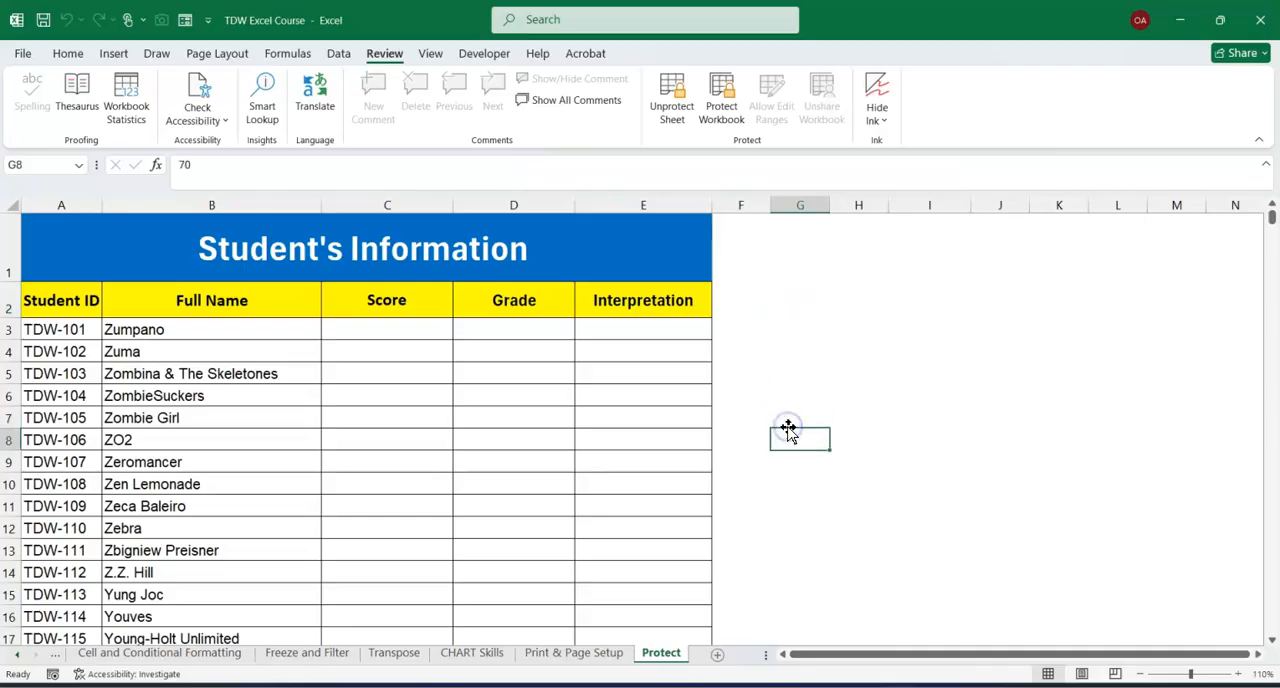
double_click(743, 485)
click(644, 394)
click(542, 437)
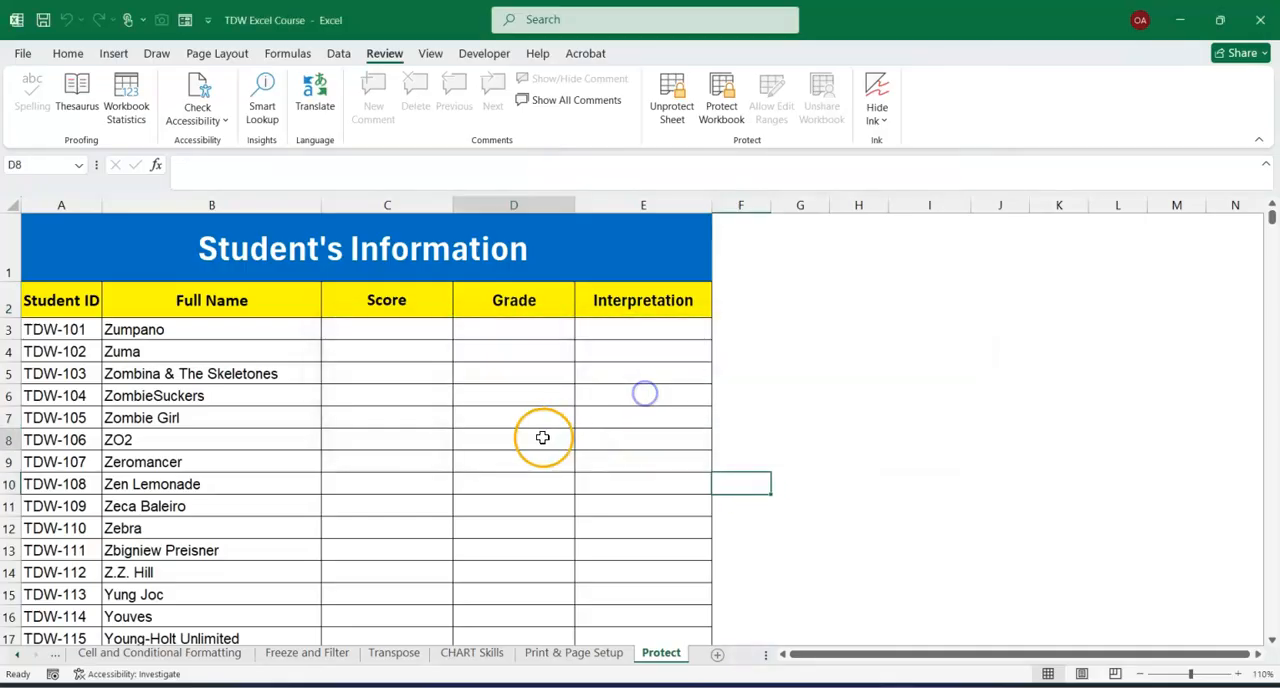
double_click(542, 437)
click(640, 397)
click(178, 410)
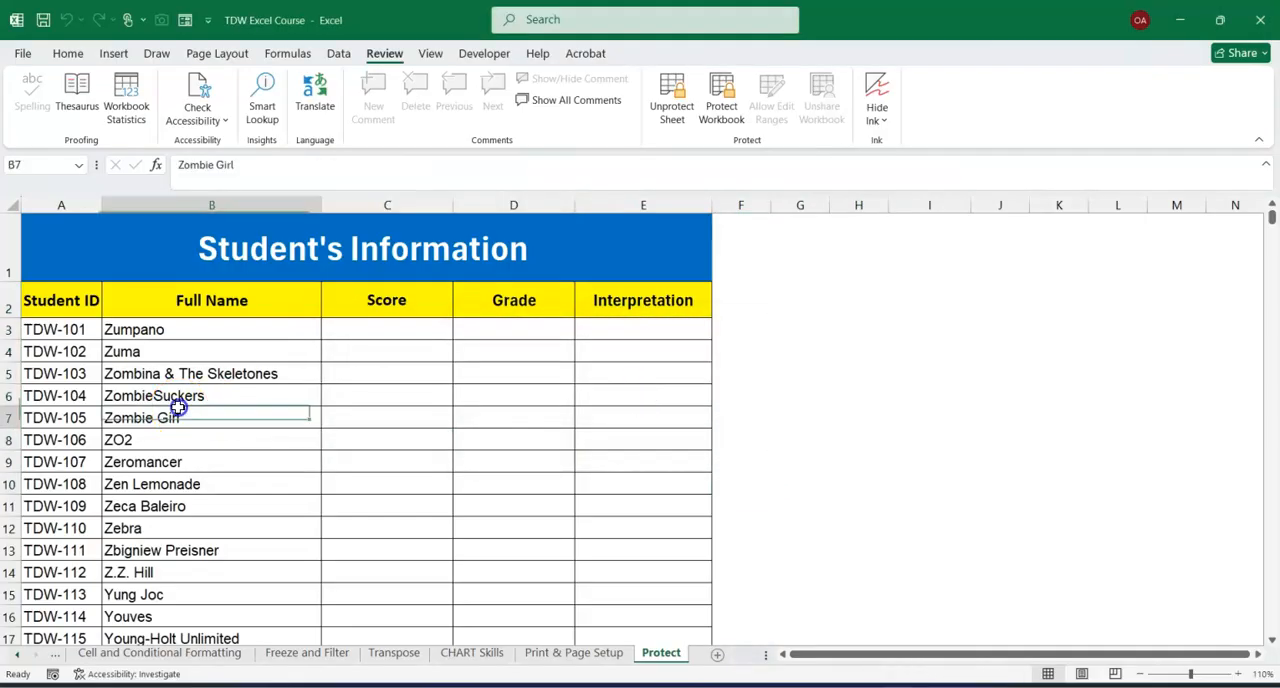
click(182, 397)
double_click(182, 397)
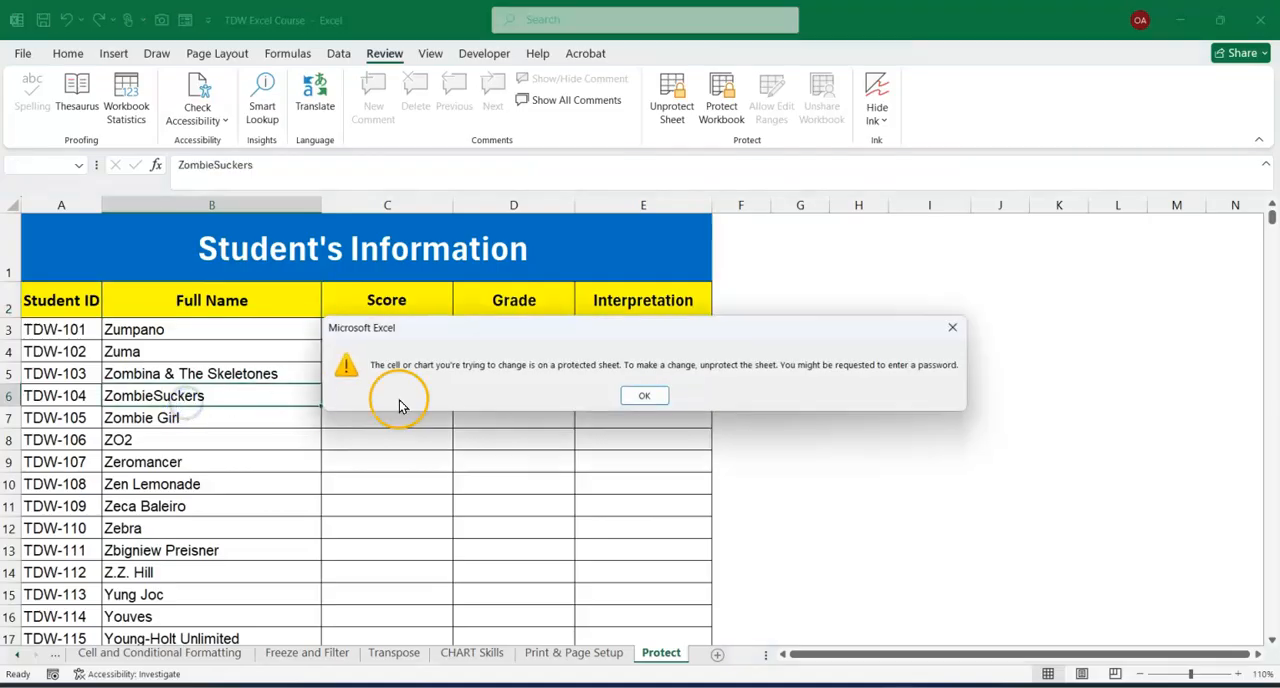
click(632, 397)
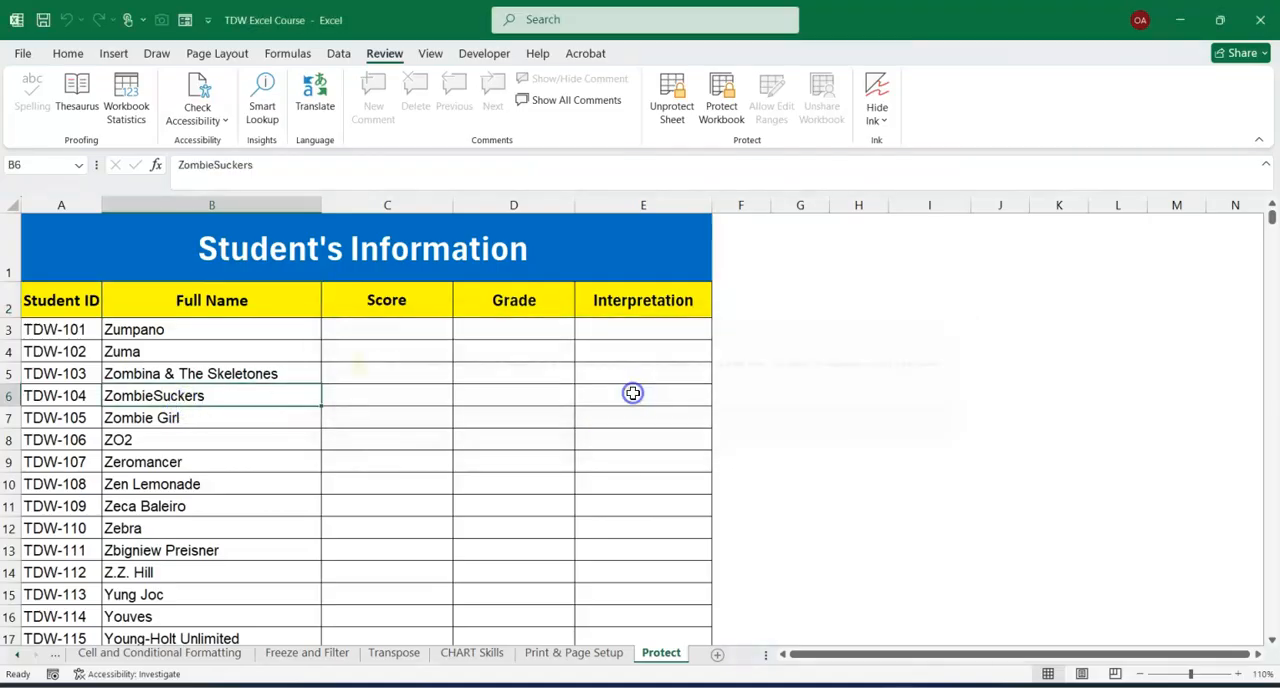
Unprotect the Protect worksheet by entering its password, and test that cell D10 can be edited without changing its formula.
right_click(666, 658)
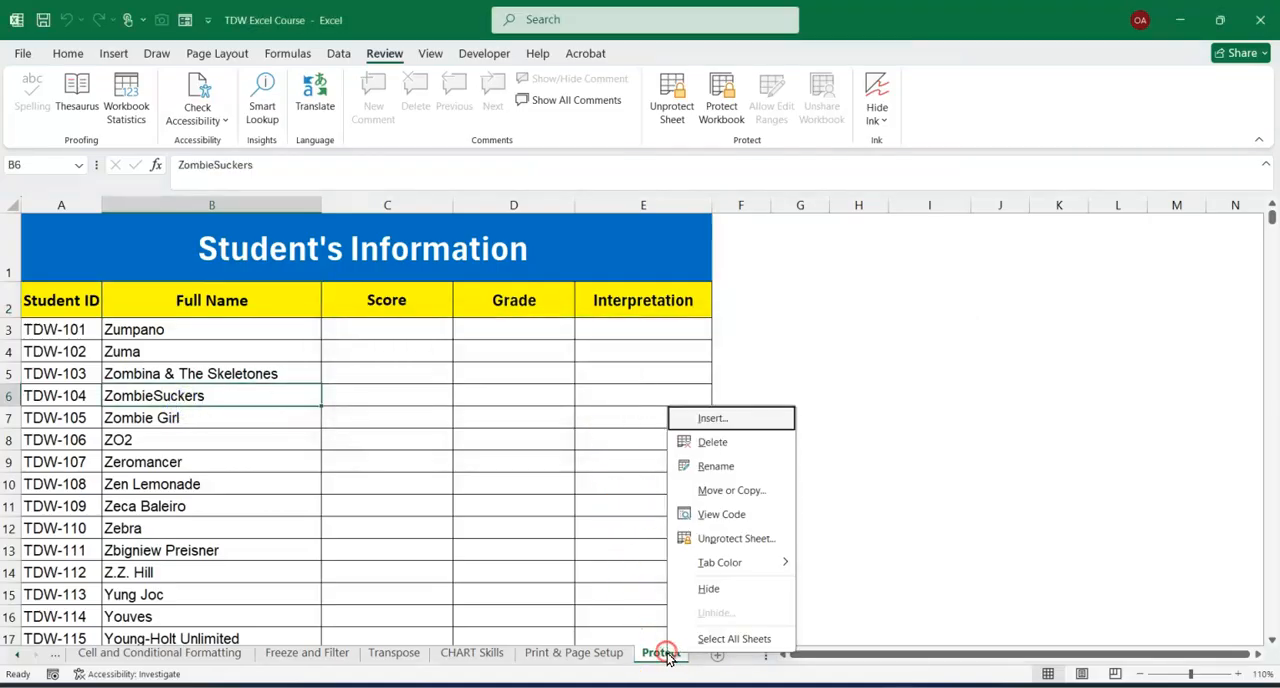
click(720, 540)
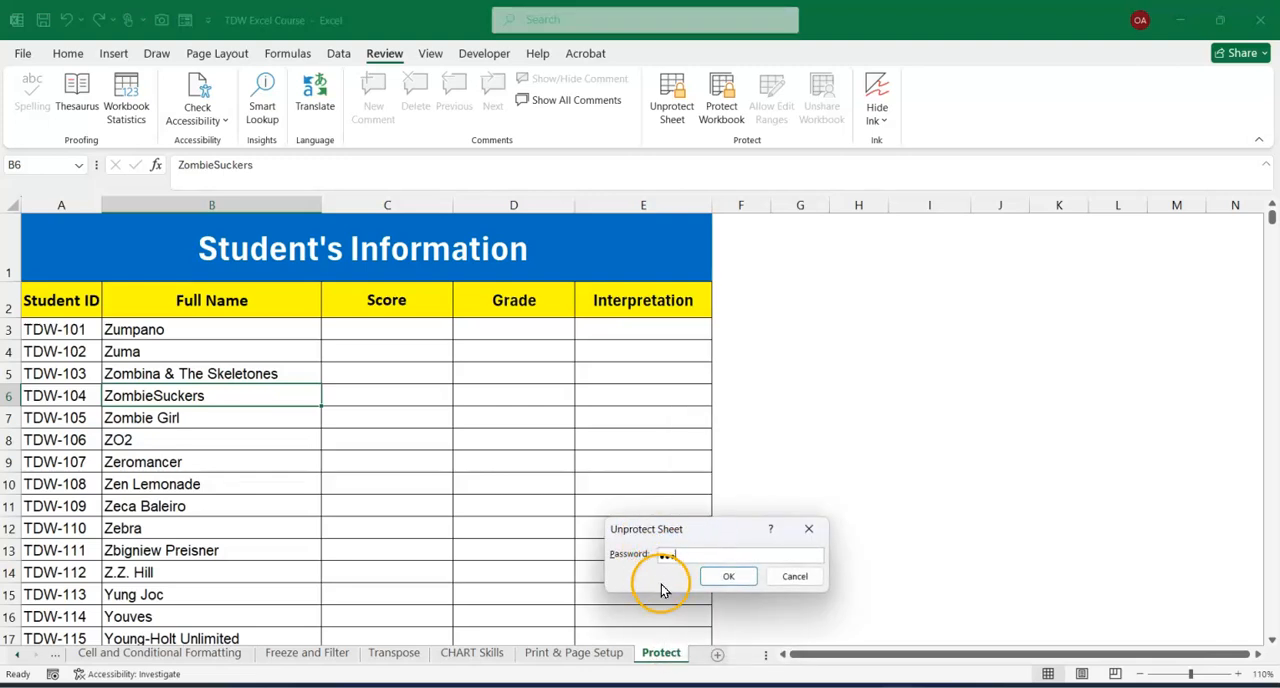
click(728, 576)
double_click(492, 482)
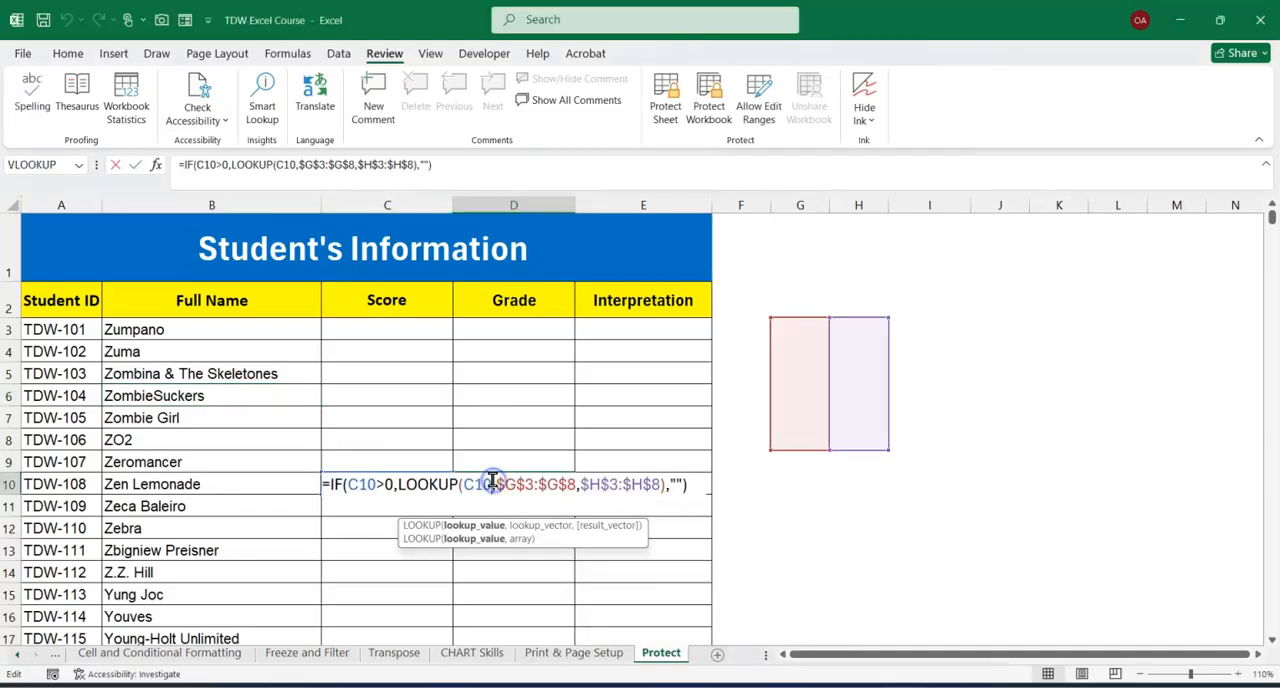
click(468, 442)
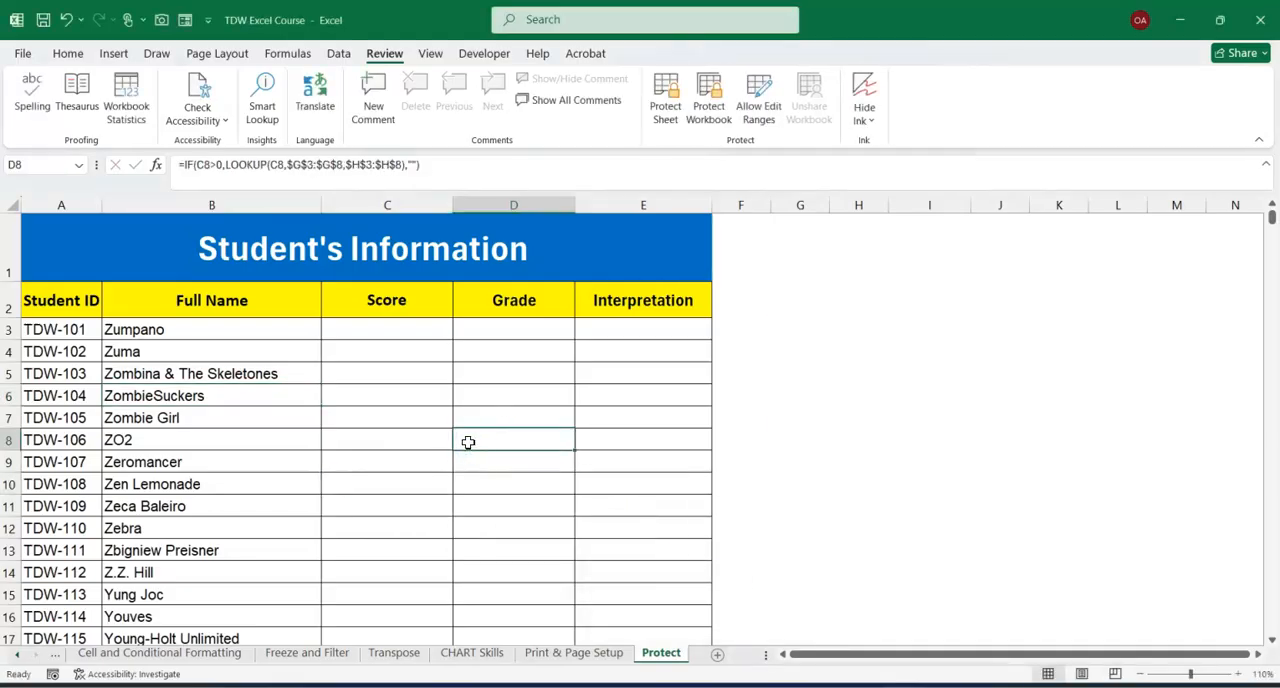
Inspect the protection settings in the Format Cells dialog for Score cell C7, and close the dialog without changes.
click(368, 479)
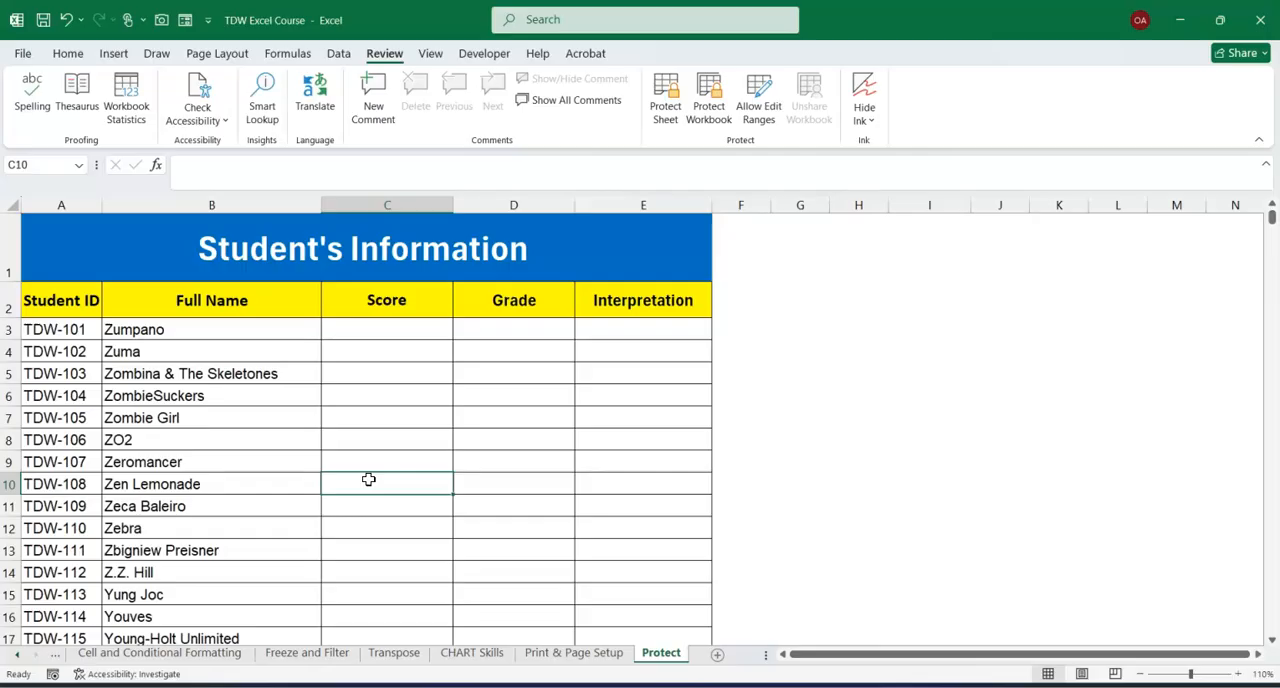
click(389, 375)
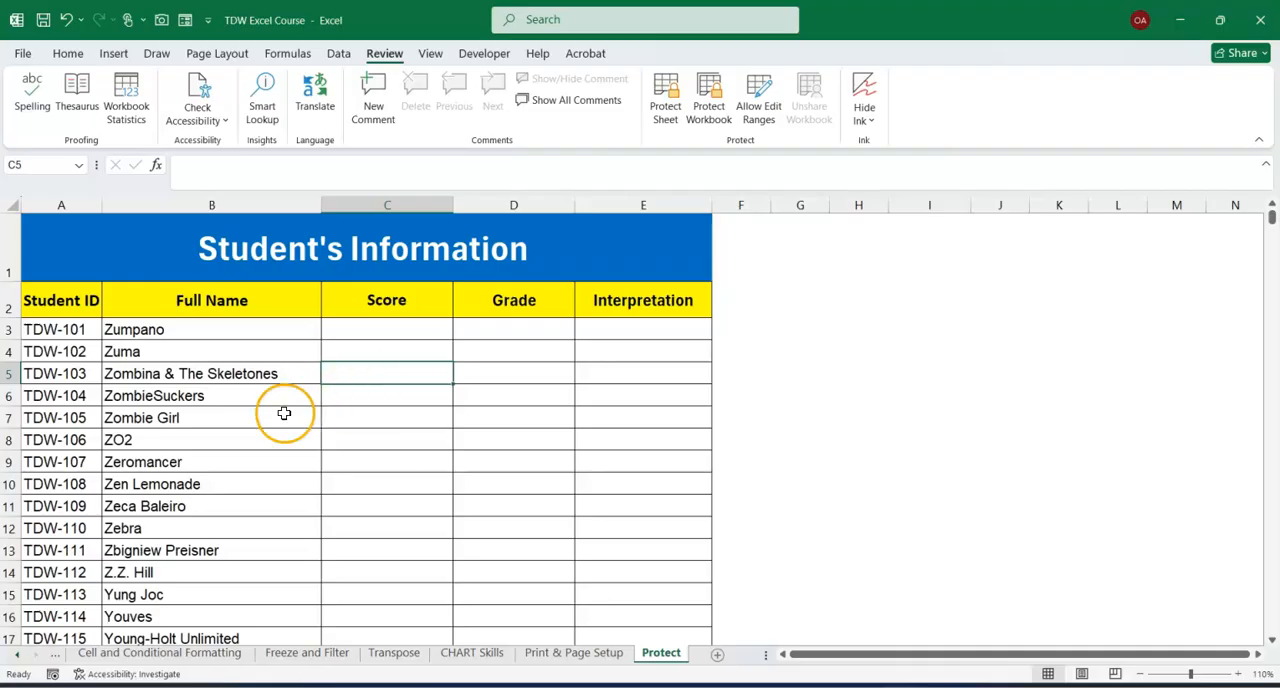
click(355, 445)
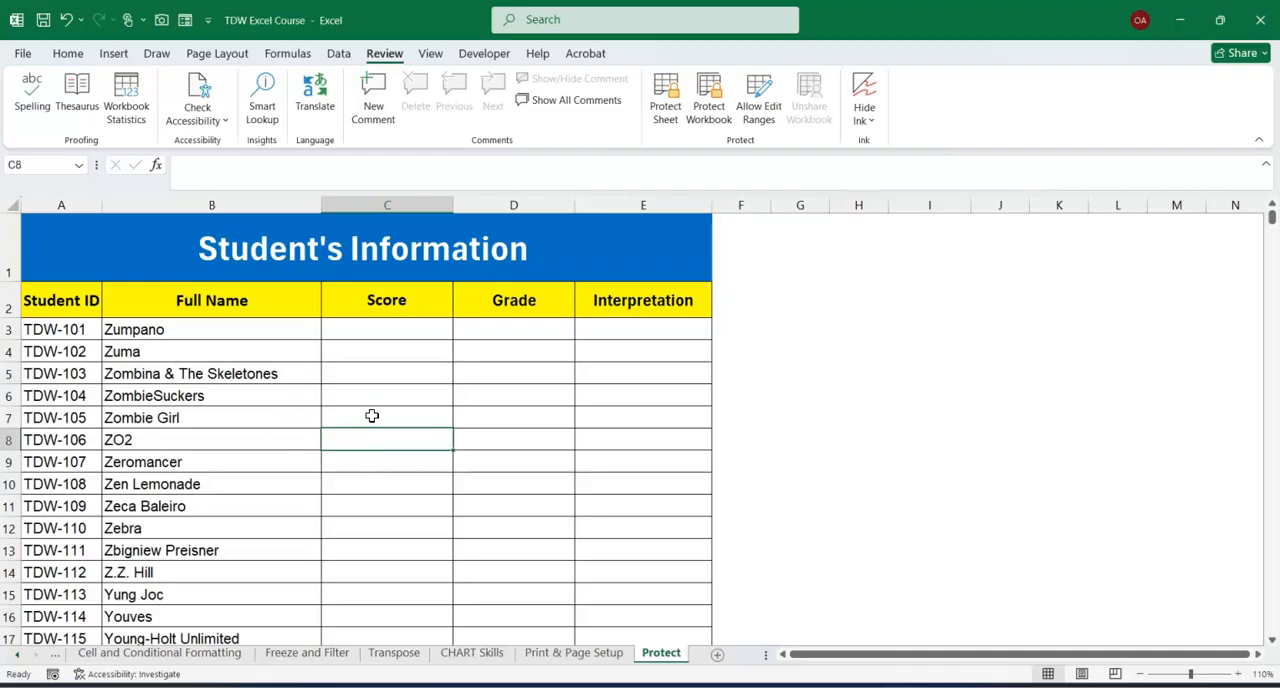
click(372, 415)
right_click(372, 415)
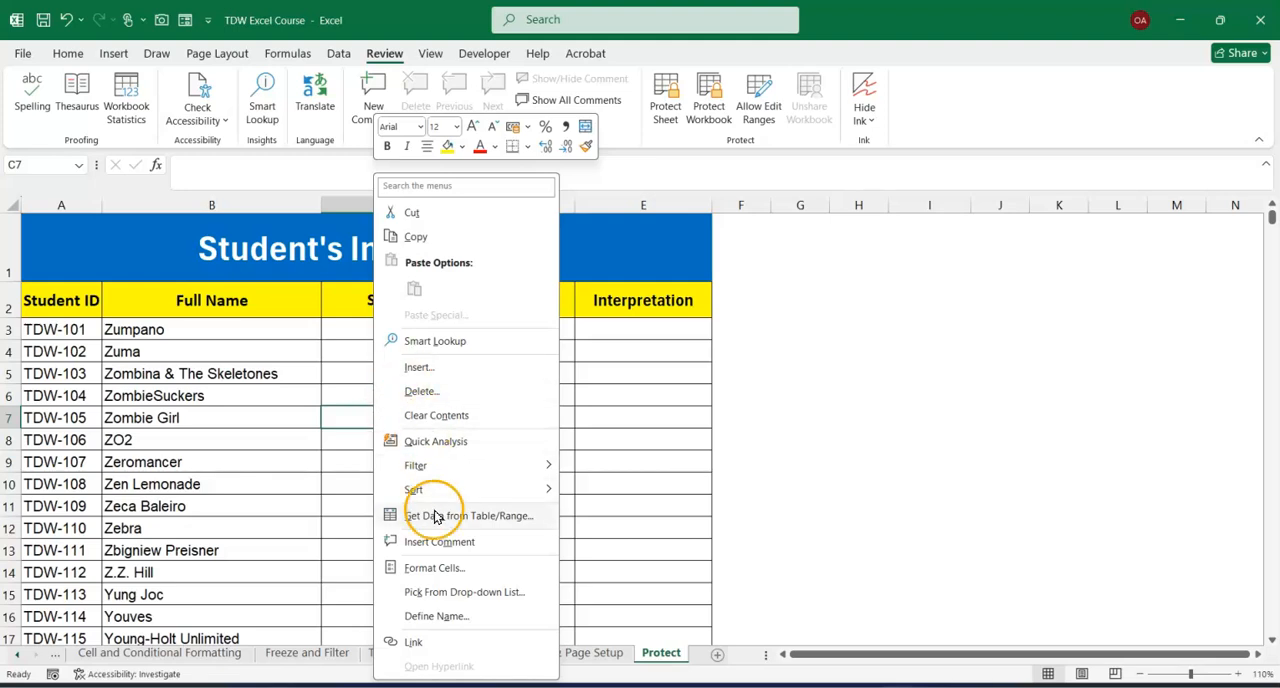
click(432, 568)
drag(412, 269, 529, 140)
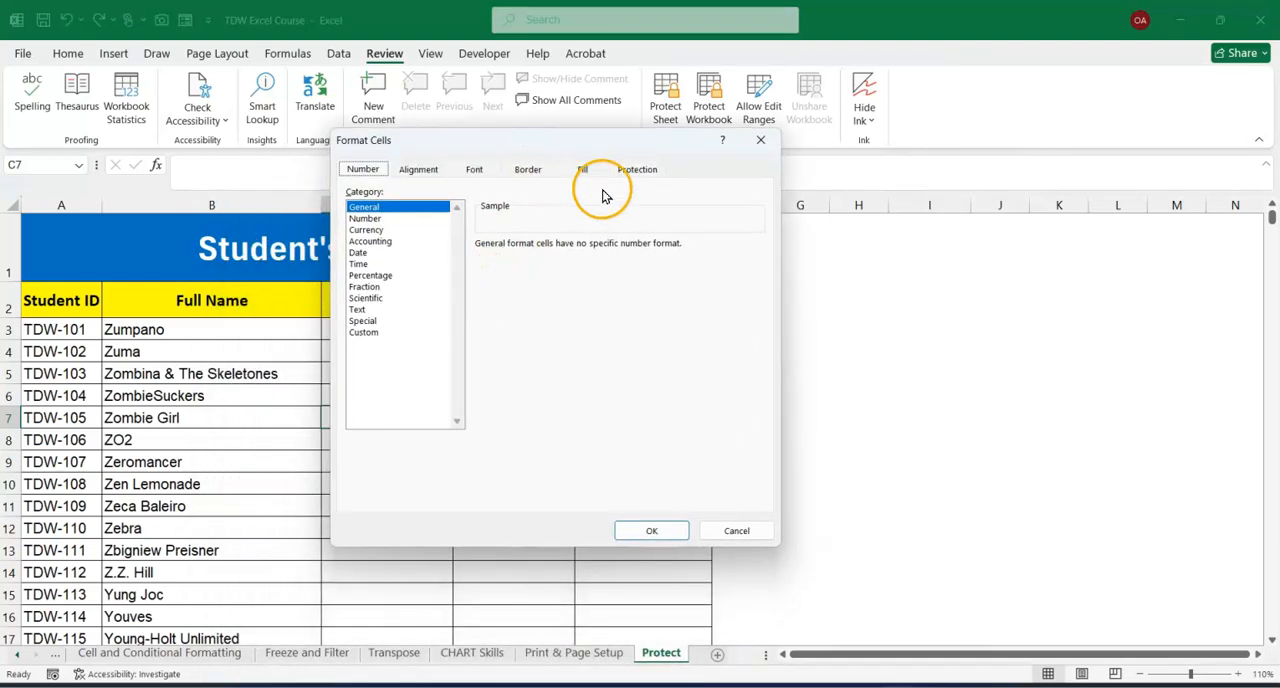
click(636, 169)
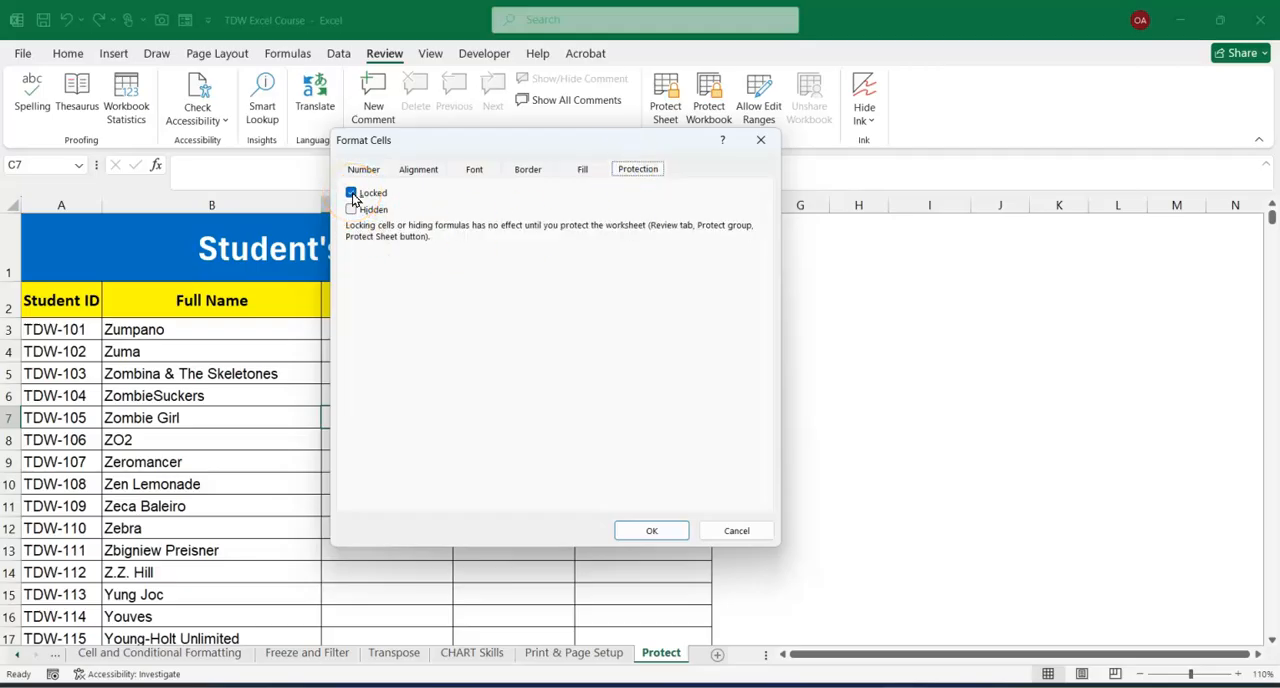
click(757, 140)
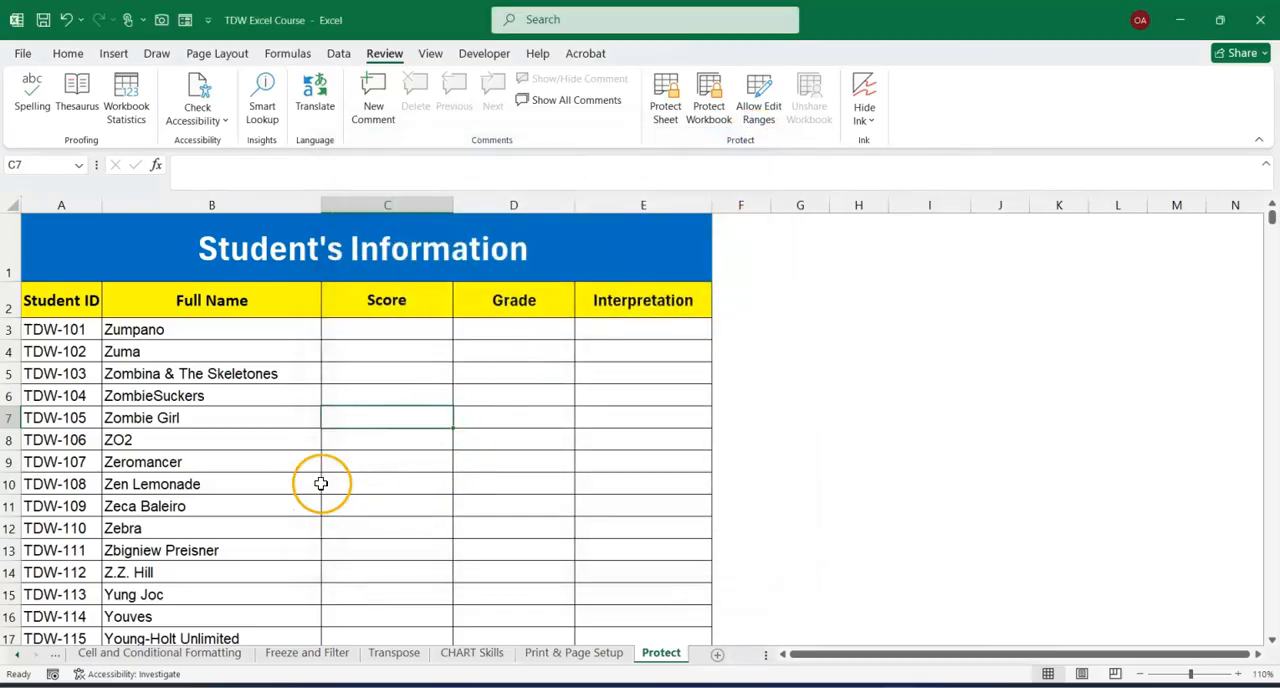
Examine the student table's Score, Grade and Full Name cells and each column heading from Student ID to Interpretation.
click(372, 394)
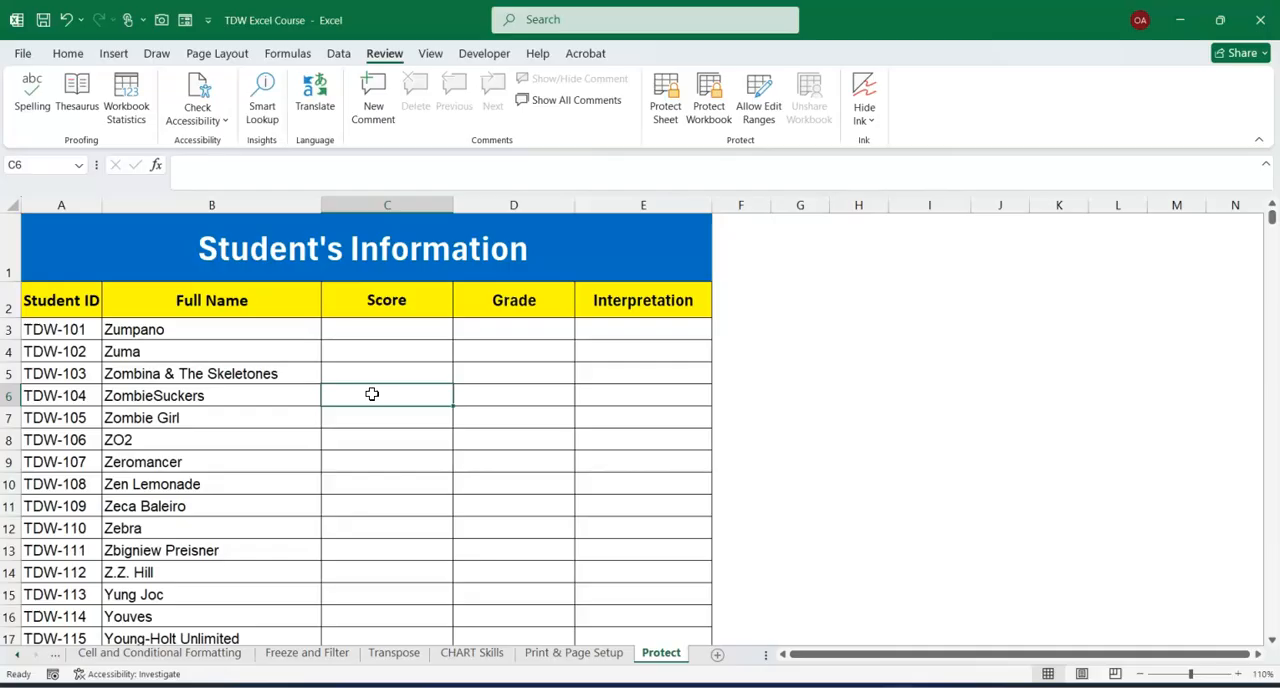
click(349, 461)
click(523, 329)
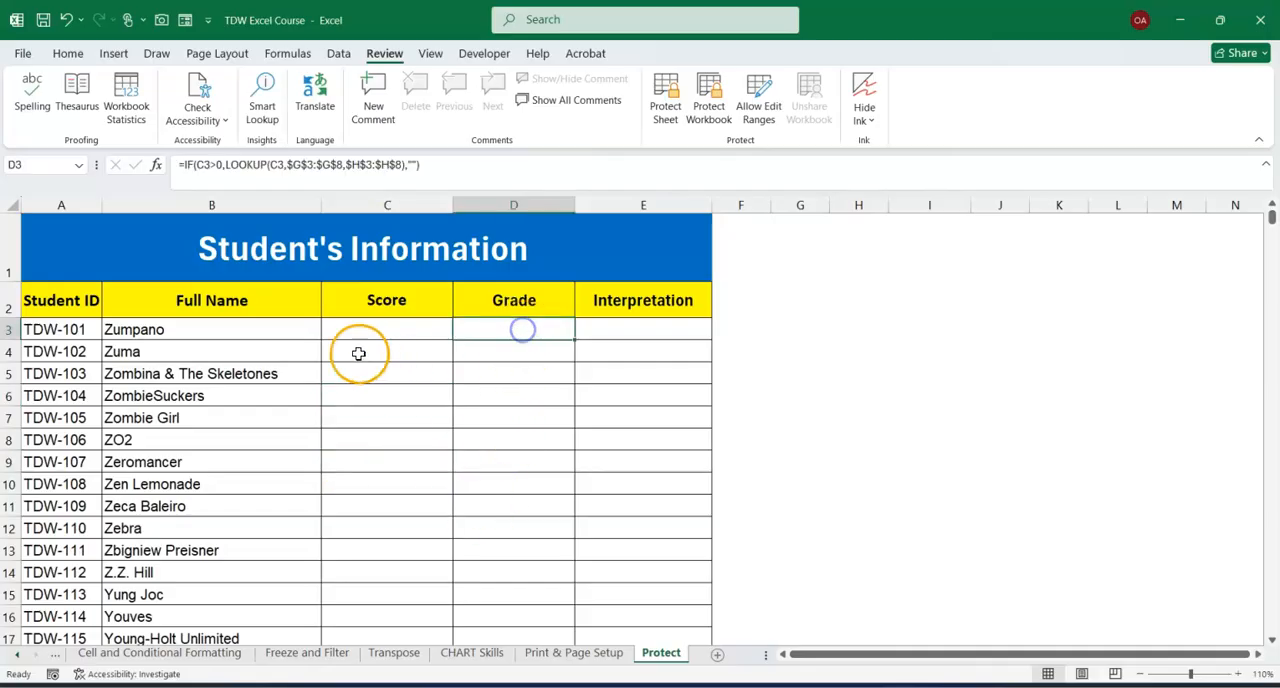
click(171, 392)
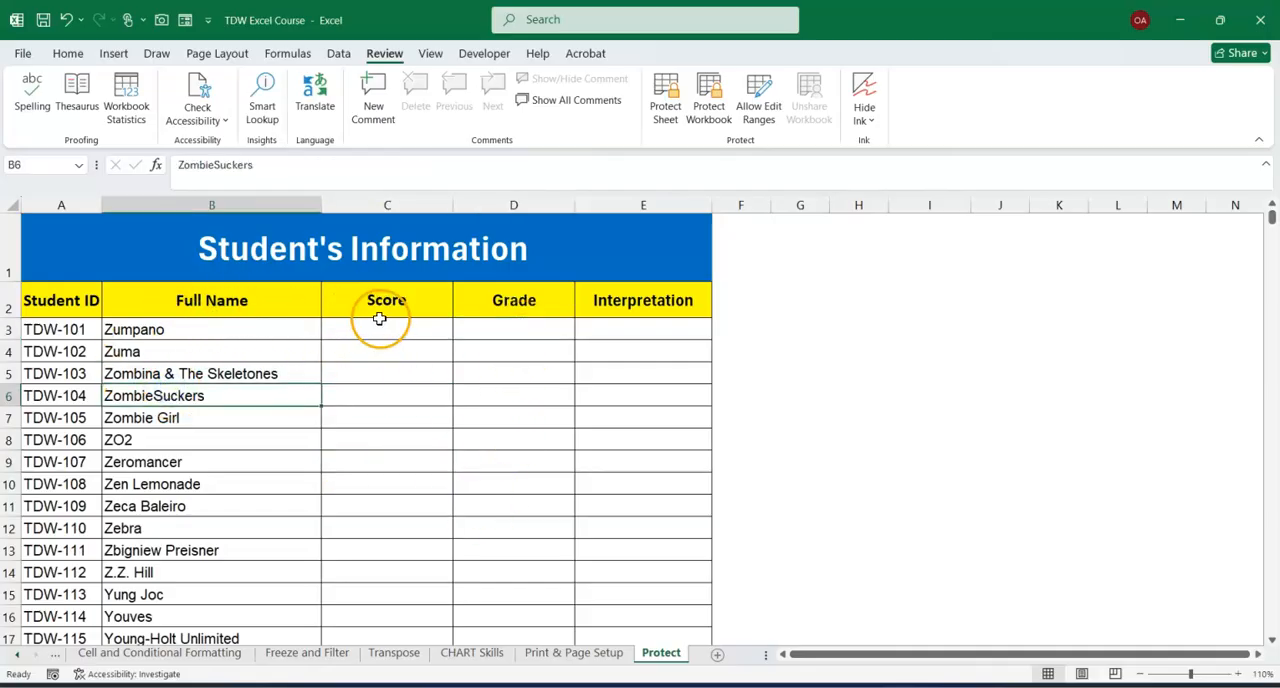
click(57, 300)
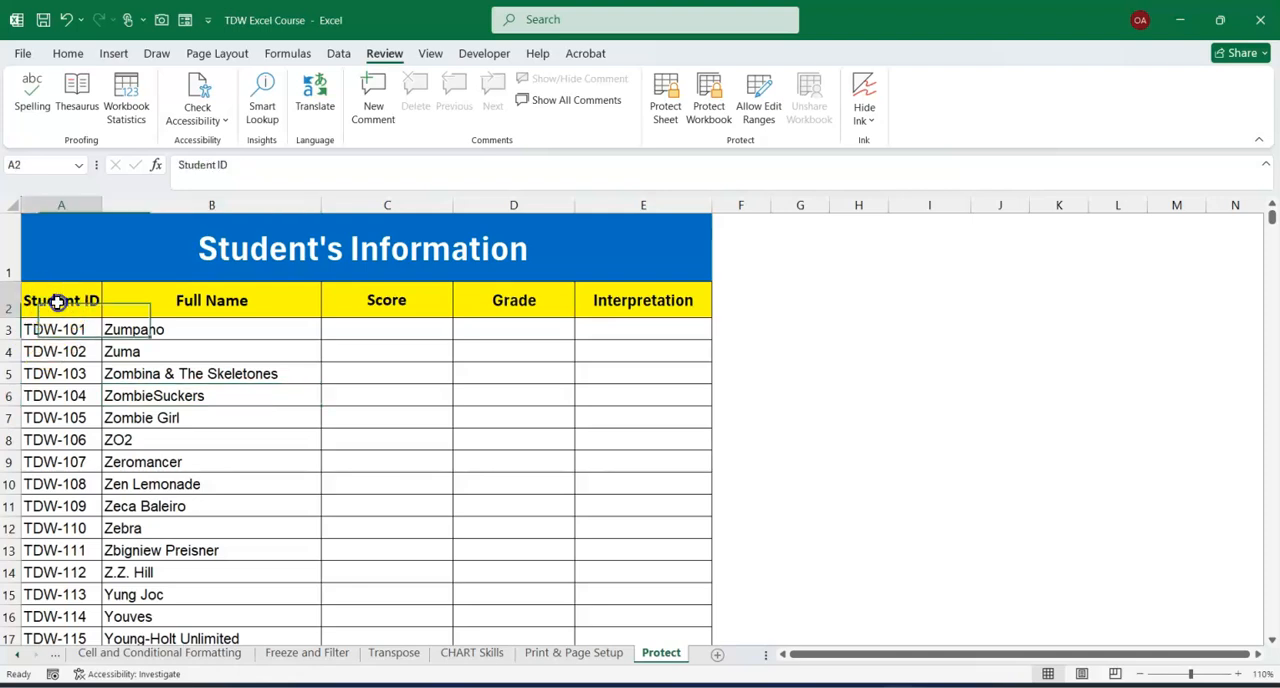
click(177, 300)
click(352, 312)
click(525, 297)
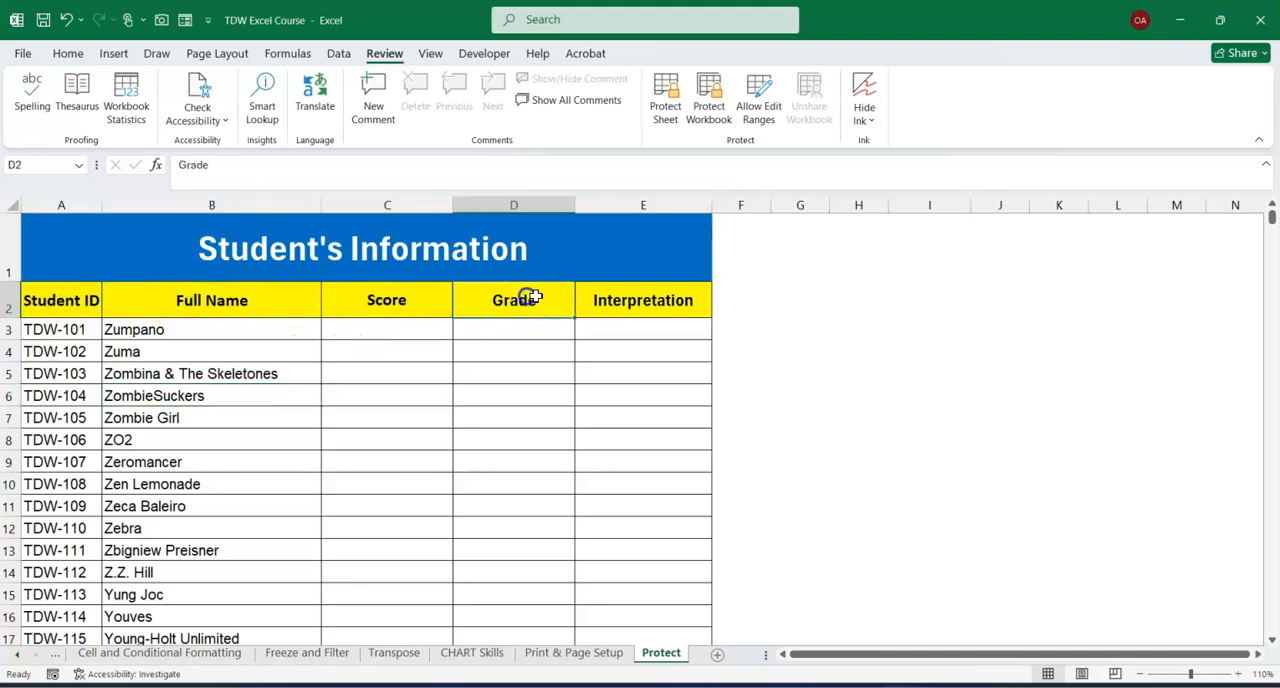
click(637, 297)
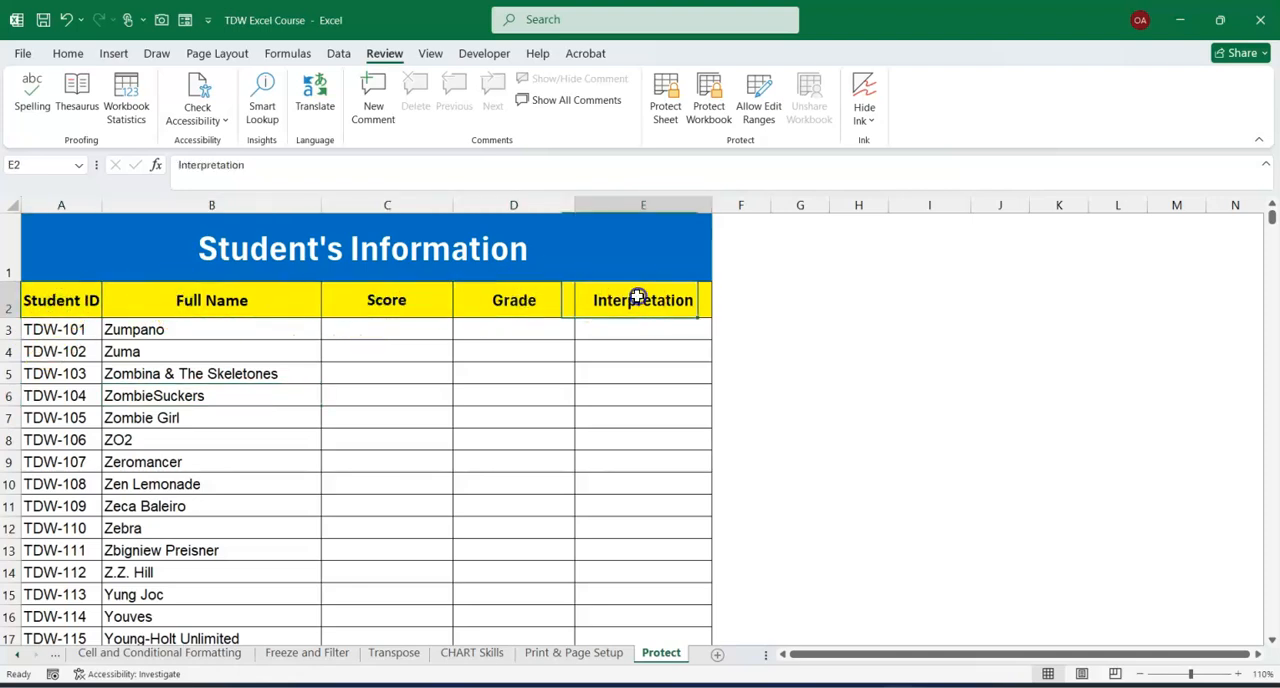
Test the grading formulas by entering a score of 67 in C3, and highlight the Grade, Interpretation, Student ID and Full Name cells.
click(368, 332)
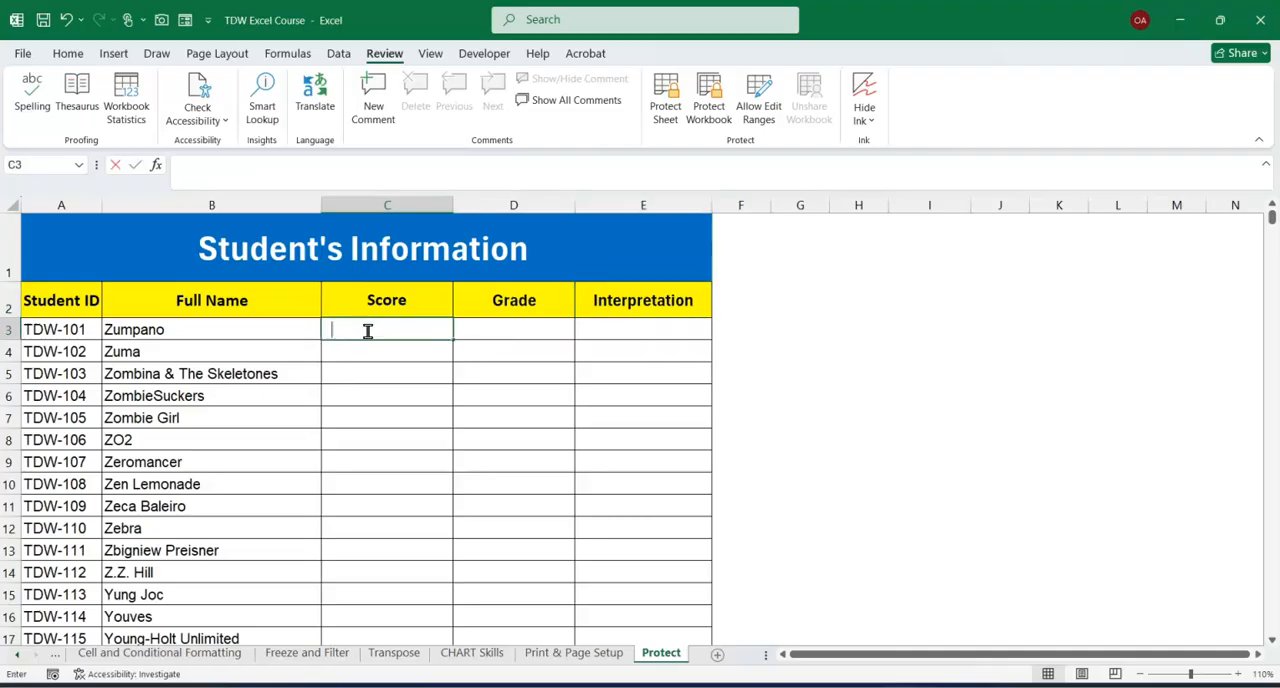
text(67)
key(Return)
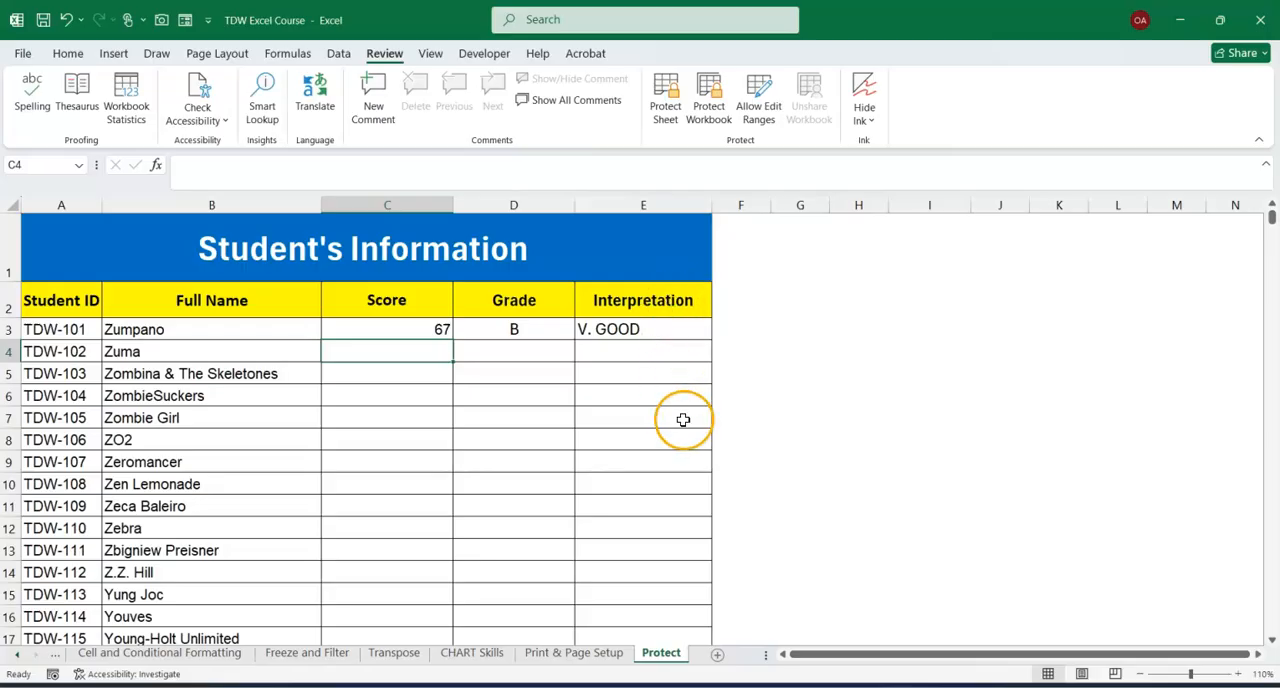
click(508, 328)
drag(508, 328, 657, 640)
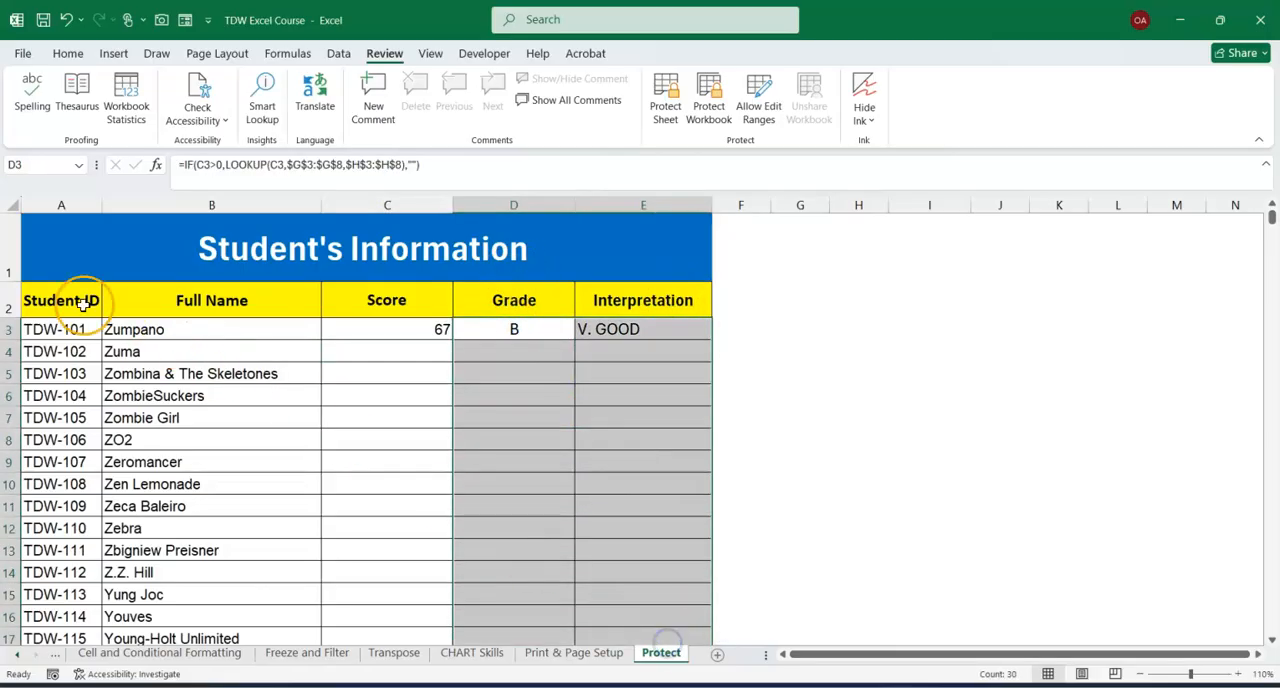
drag(30, 308, 255, 560)
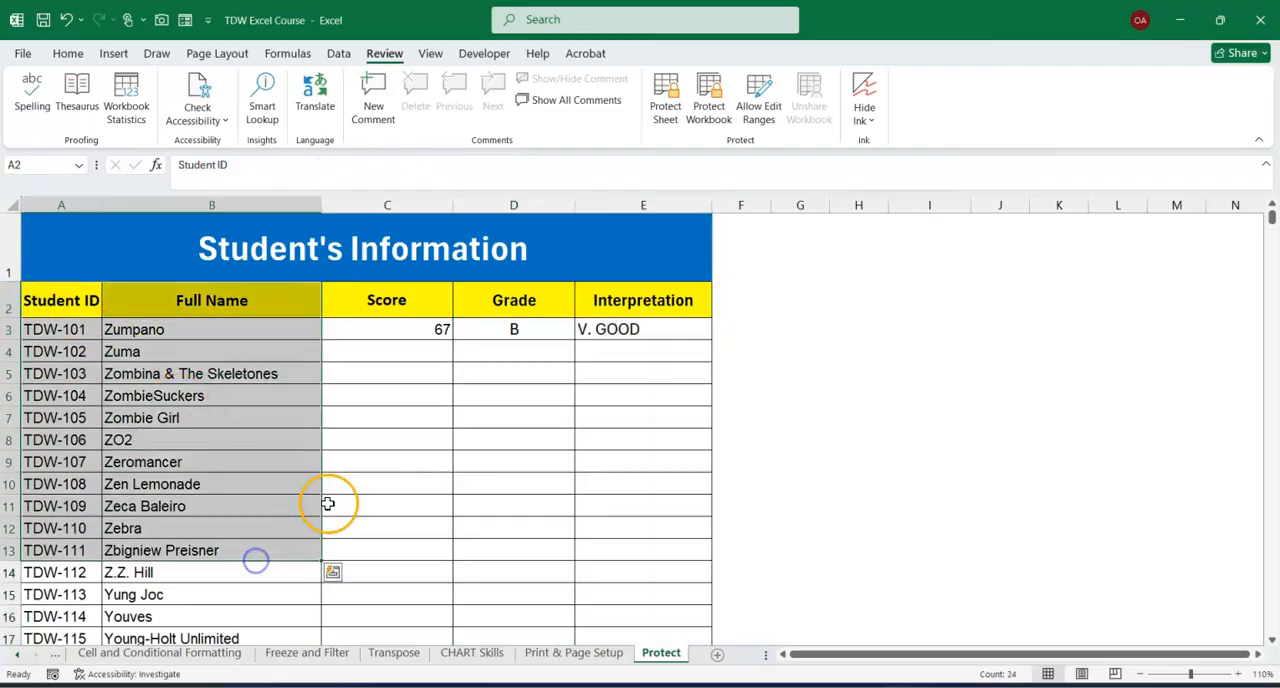
click(375, 488)
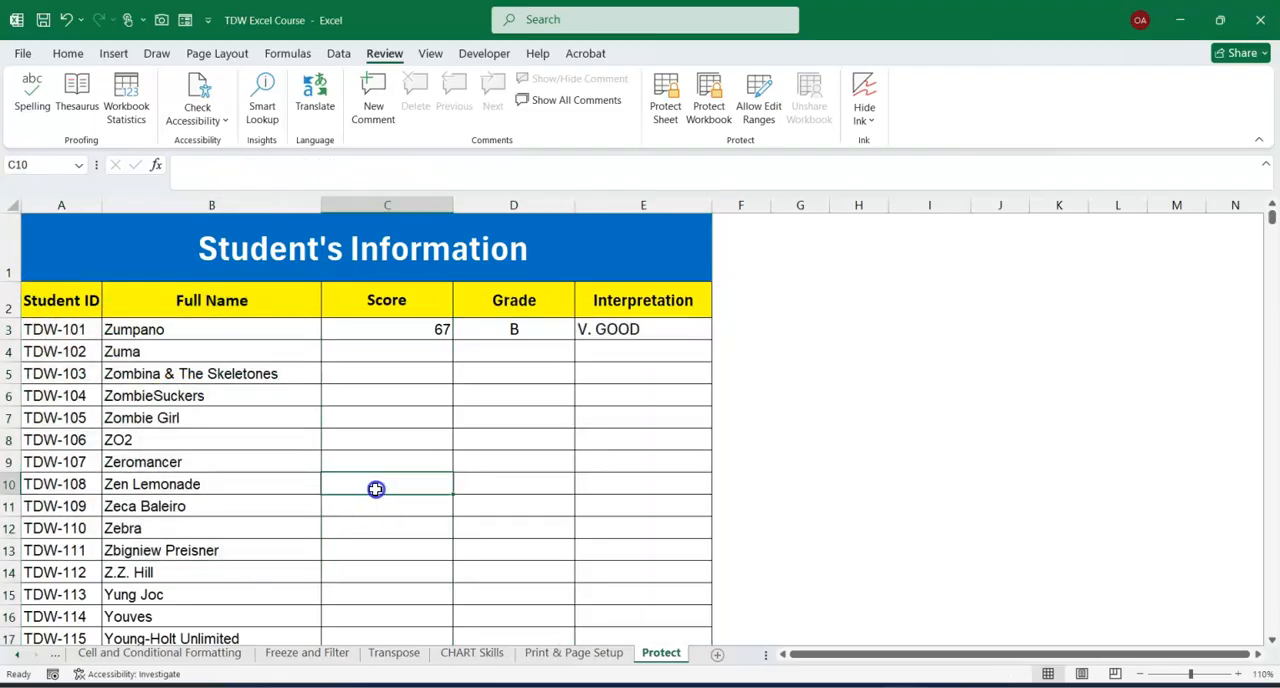
Highlight the Score entry cells starting at C3, and clear the test score from C3.
drag(384, 326, 399, 527)
scroll(395, 463, up, 2)
click(397, 374)
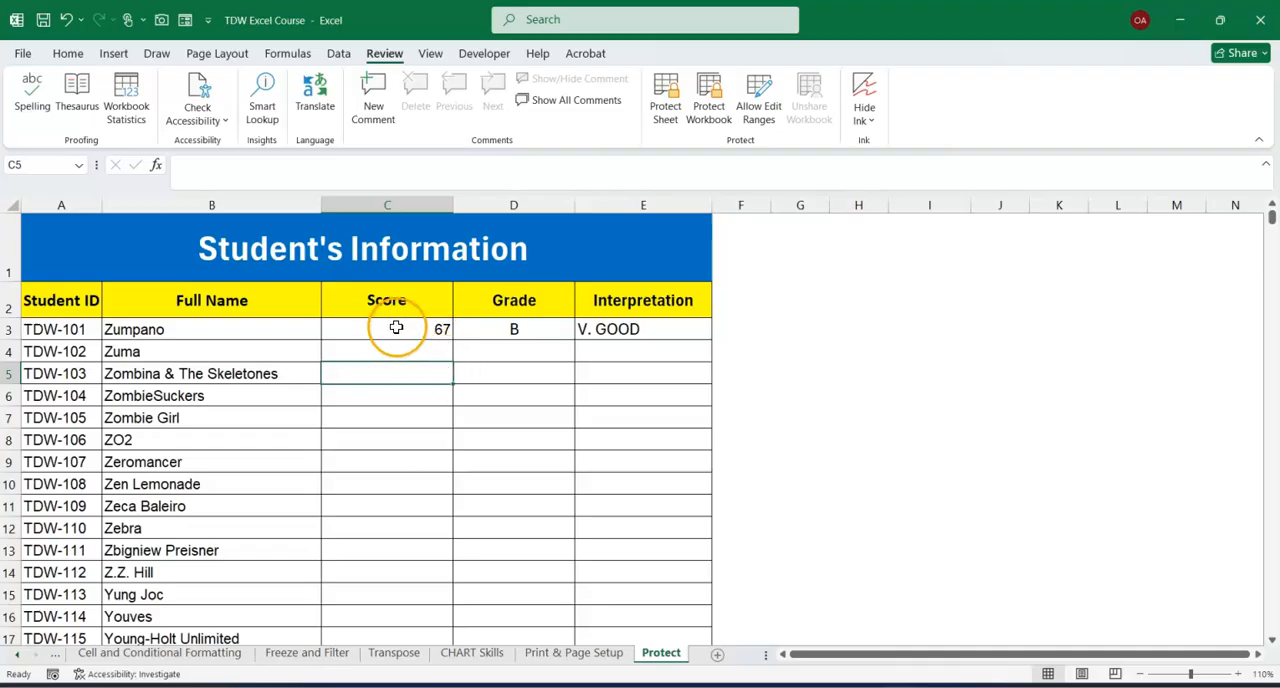
click(396, 327)
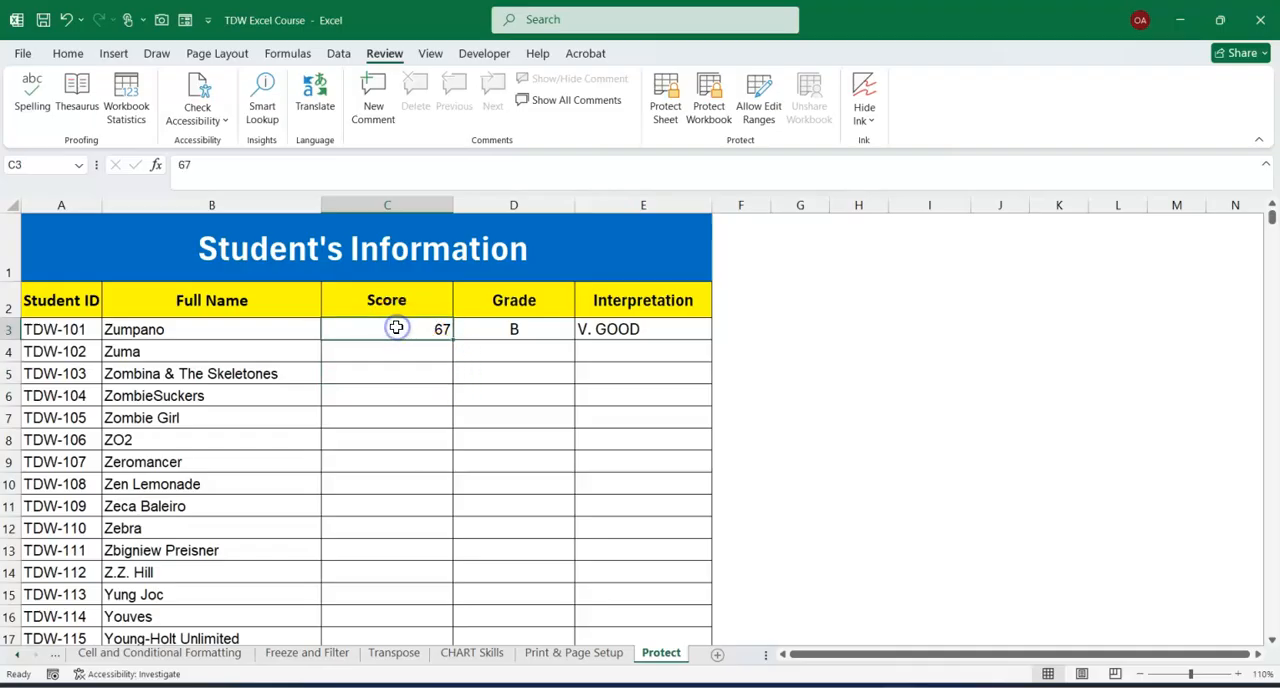
click(369, 484)
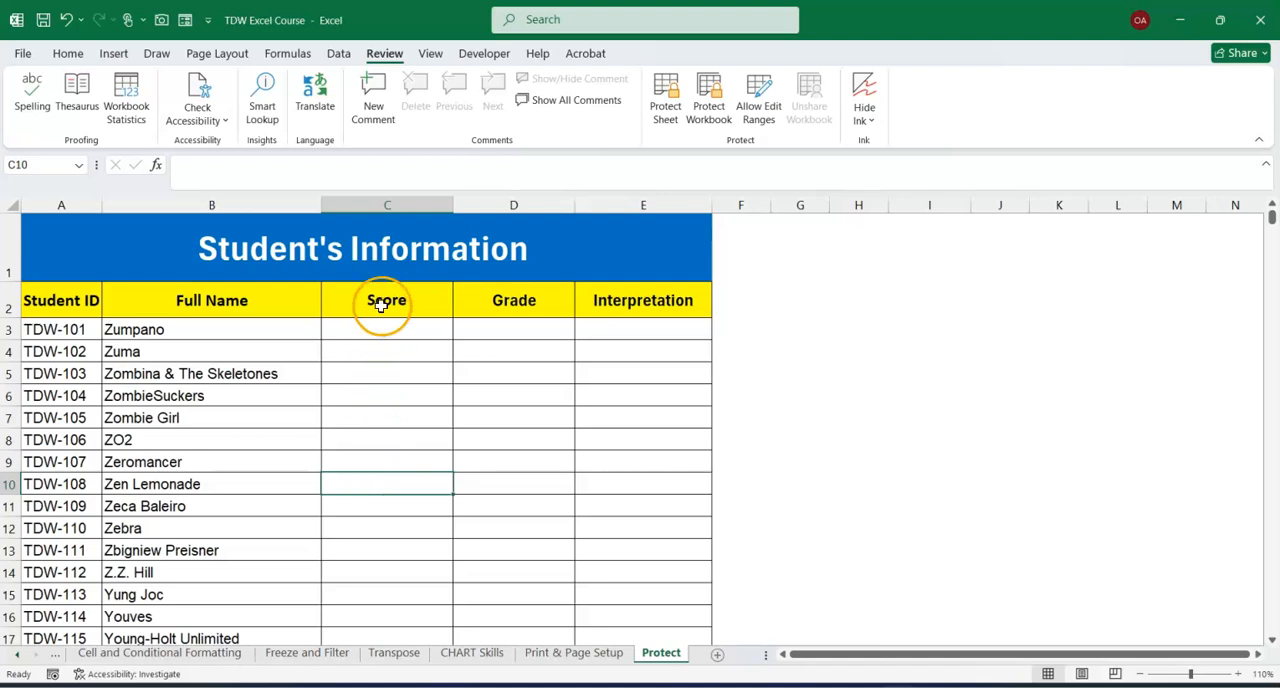
click(395, 203)
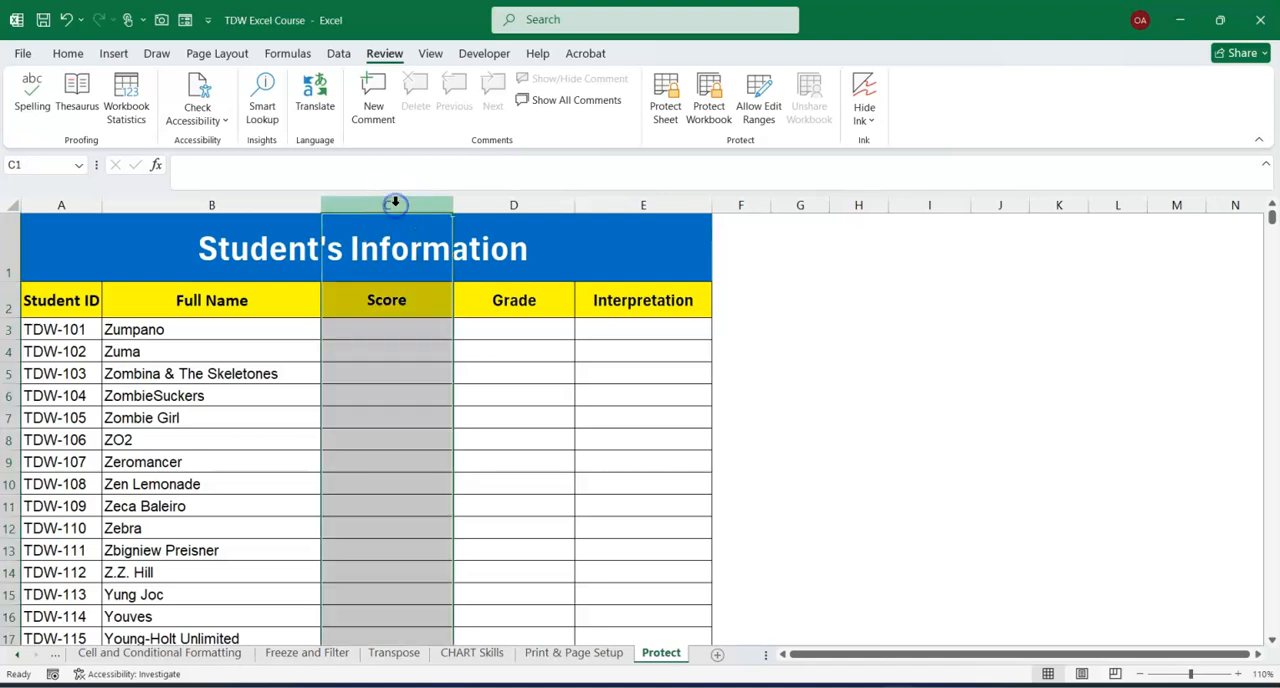
scroll(374, 476, down, 5)
scroll(374, 476, up, 4)
scroll(374, 476, up, 2)
click(385, 456)
Unlock all Score column cells from C3 down to the sheet's last row by turning off their Locked protection setting.
click(396, 331)
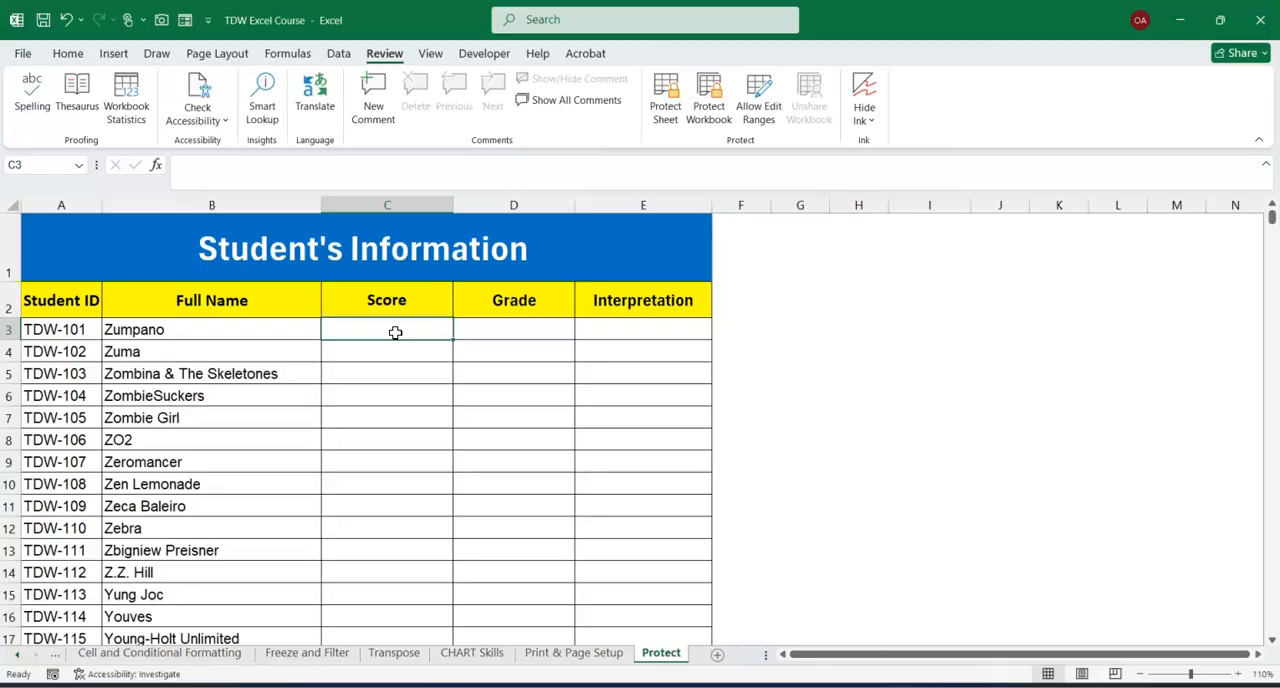
key(ctrl+shift+Down)
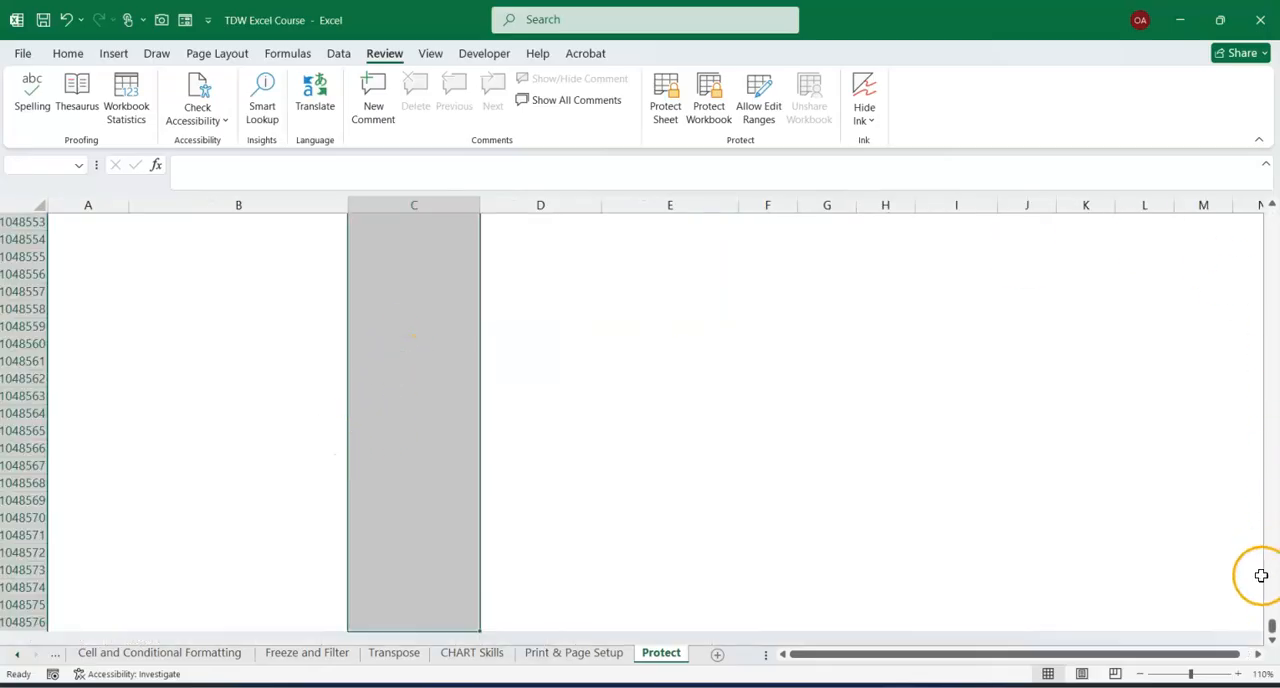
drag(1272, 626, 1272, 182)
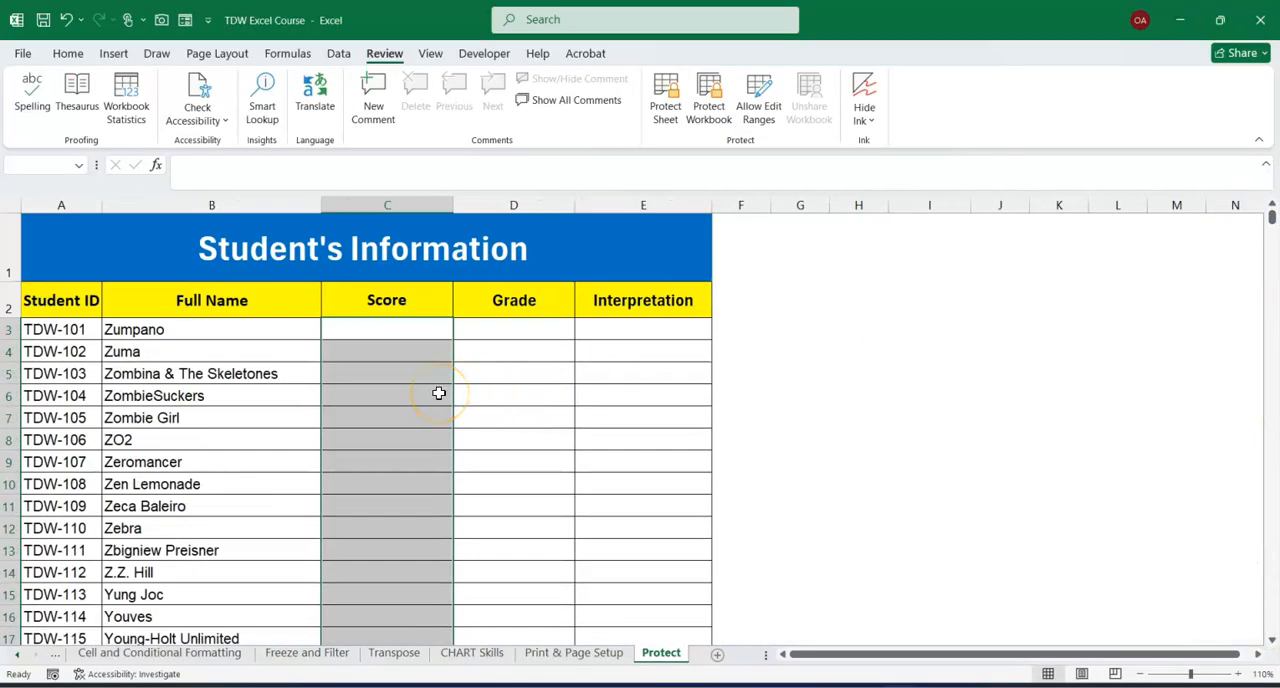
key(ctrl+1)
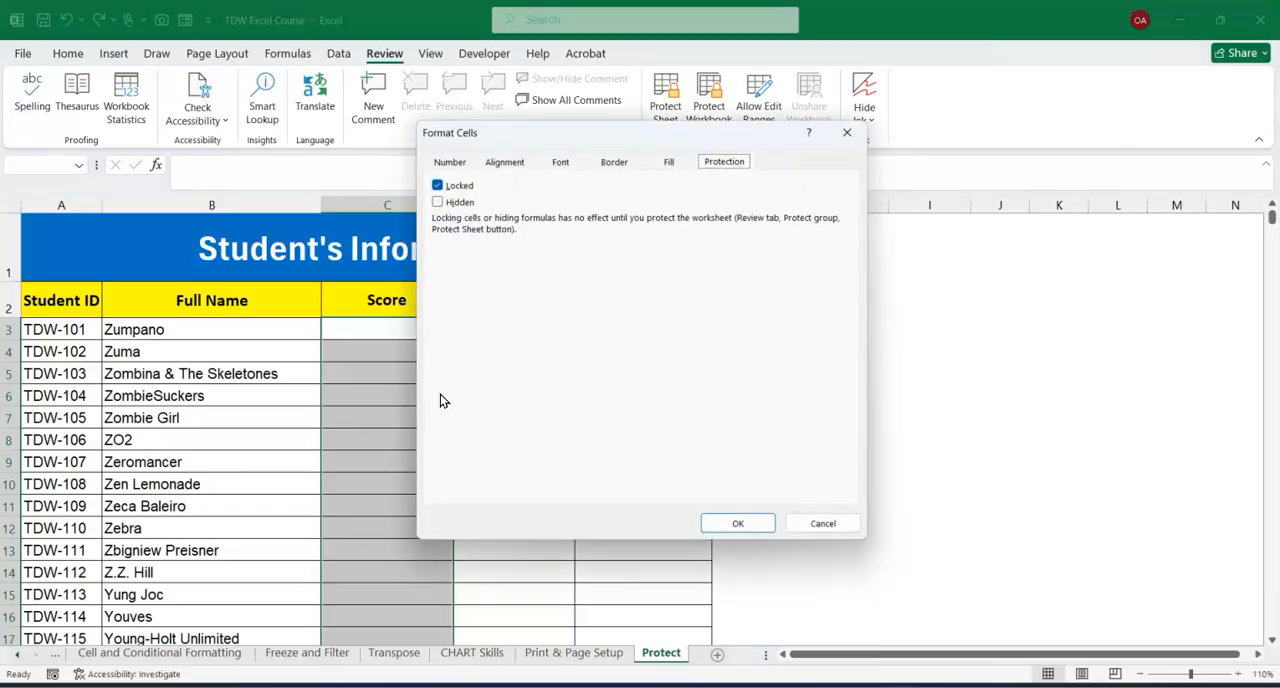
drag(534, 131, 709, 207)
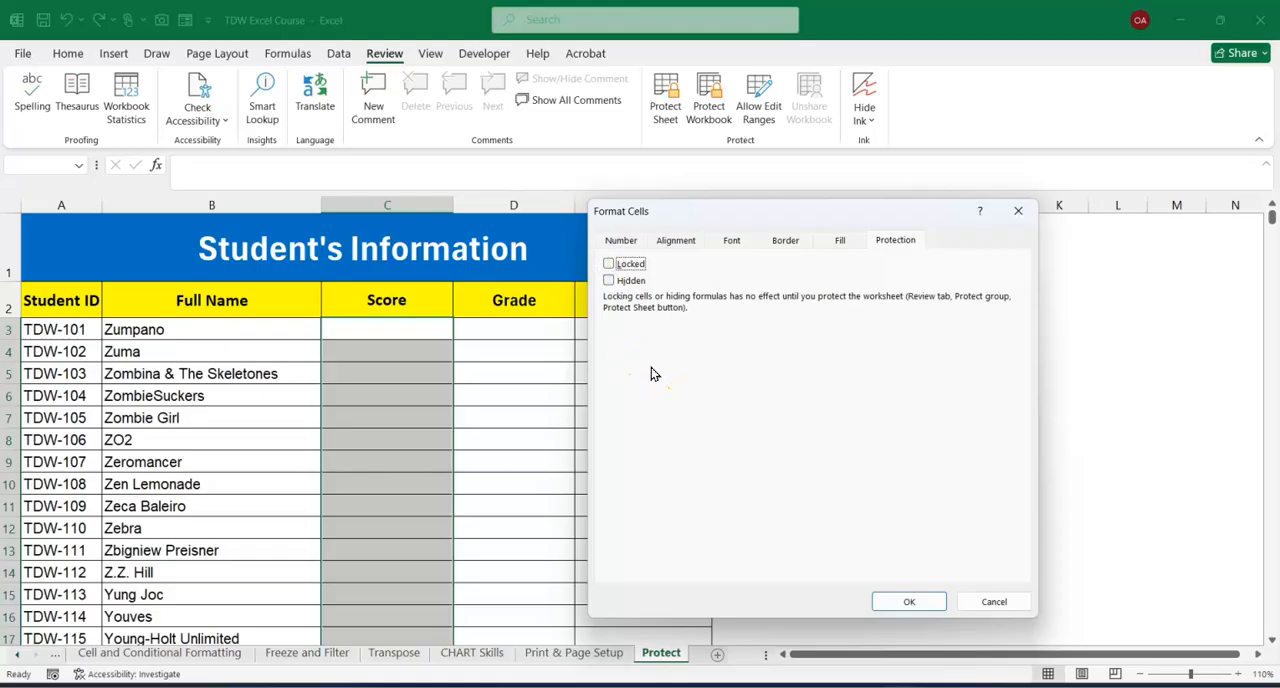
click(905, 601)
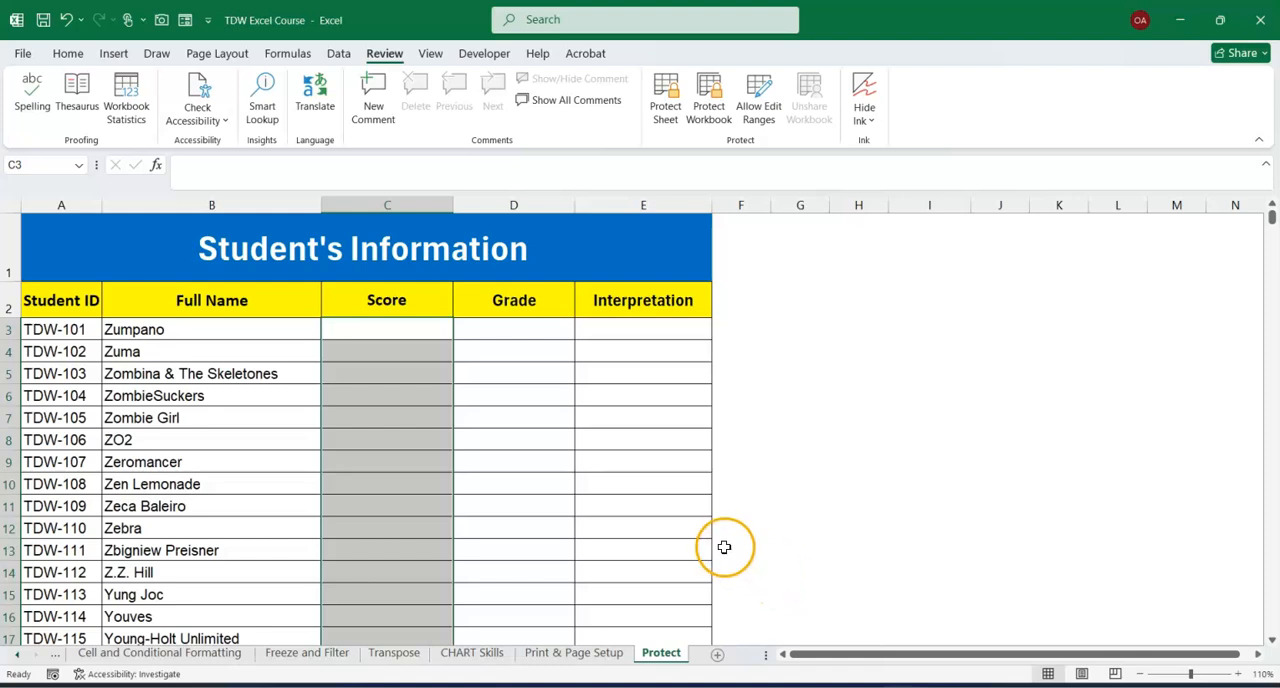
click(785, 484)
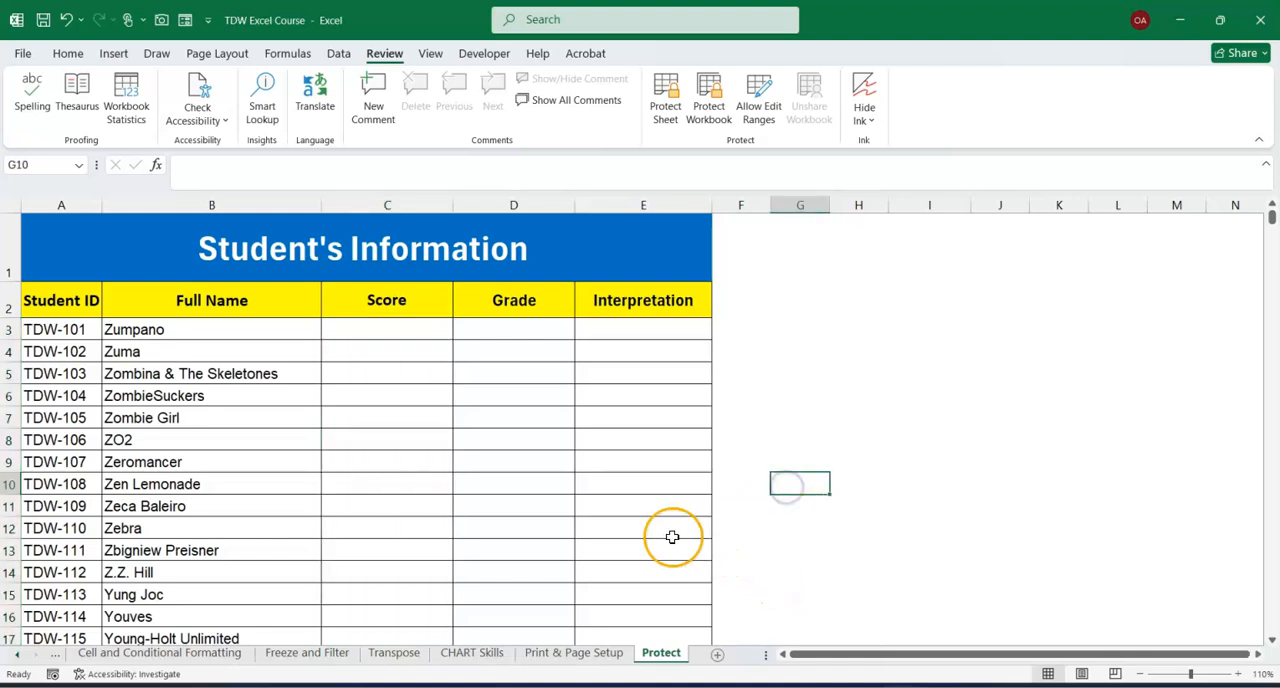
click(824, 459)
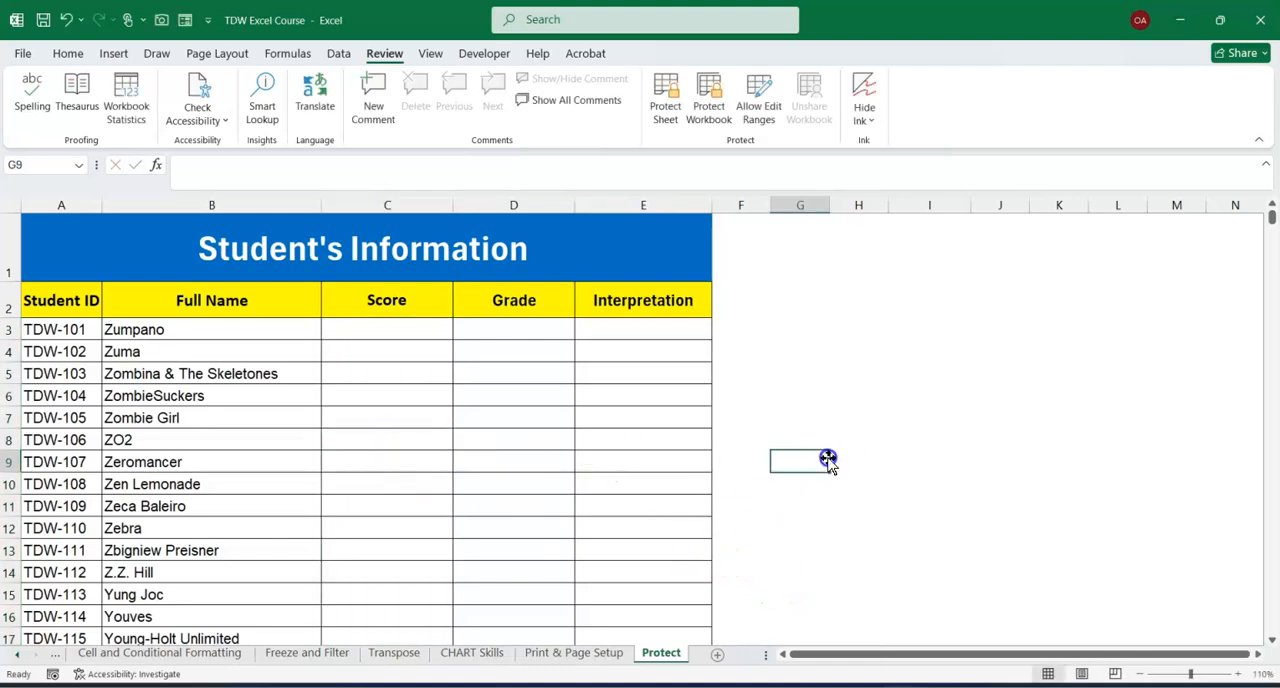
Protect the Protect worksheet with a password, allowing selection of locked and unlocked cells, and re-enter the password to confirm.
right_click(661, 657)
click(714, 533)
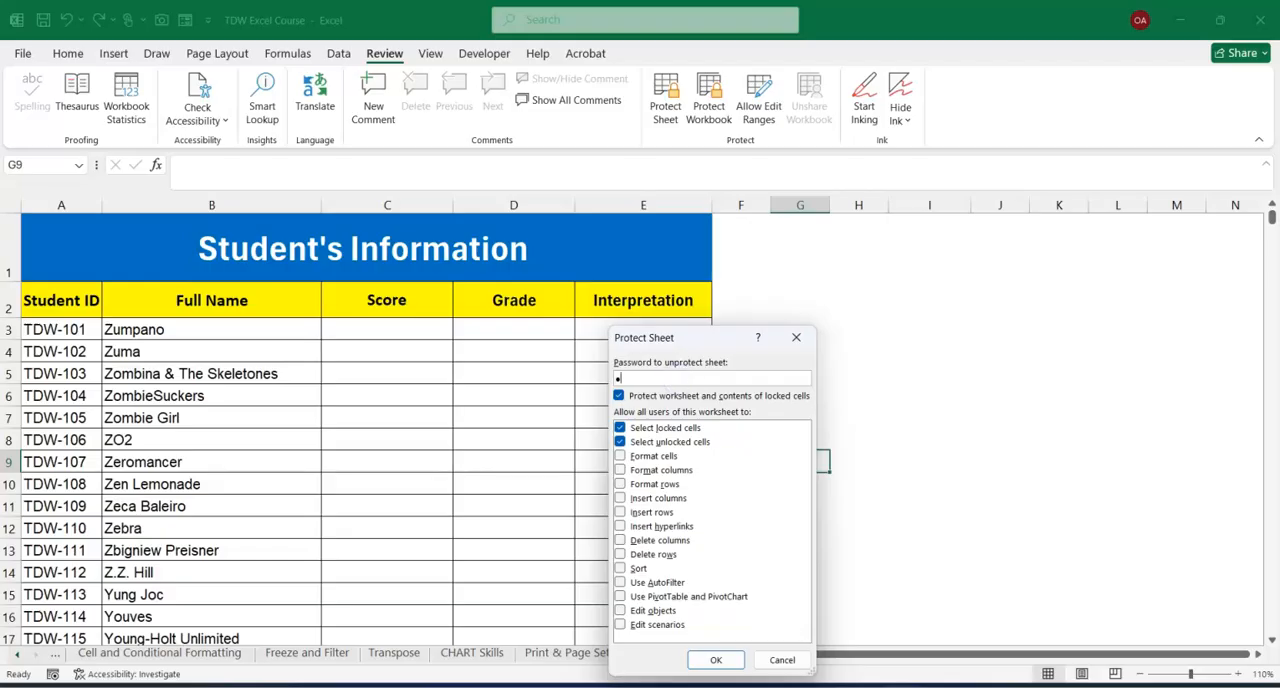
click(716, 660)
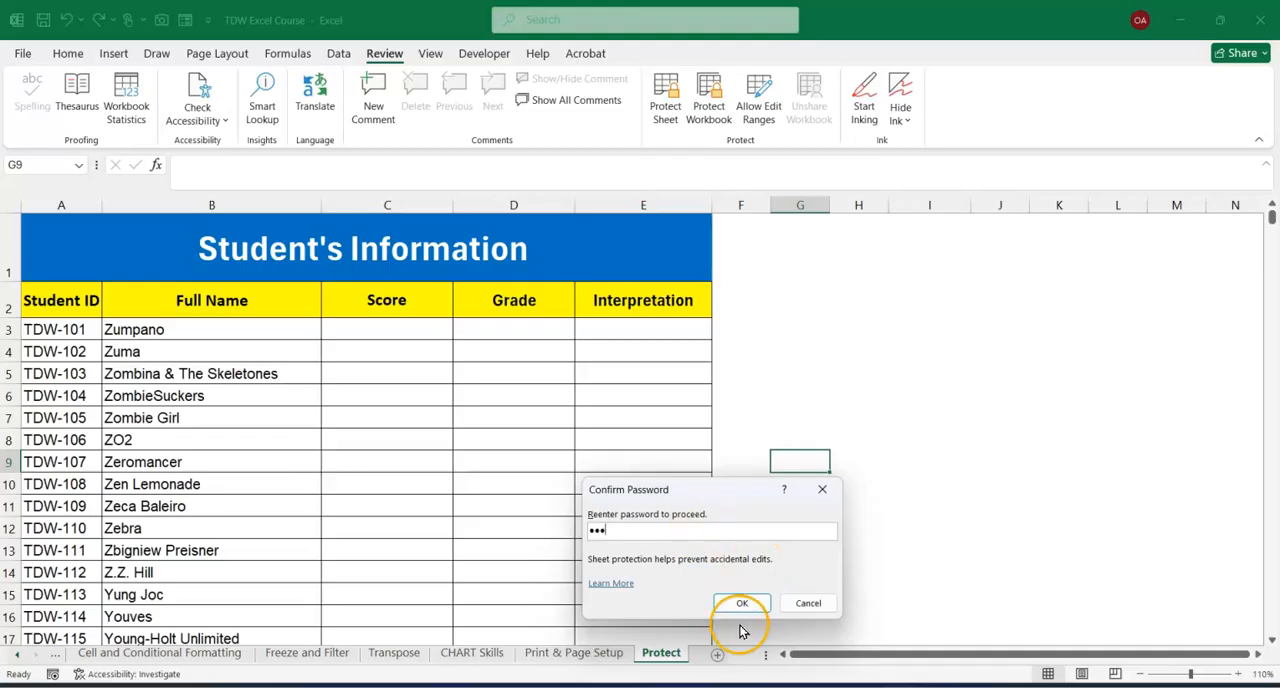
click(742, 603)
click(900, 533)
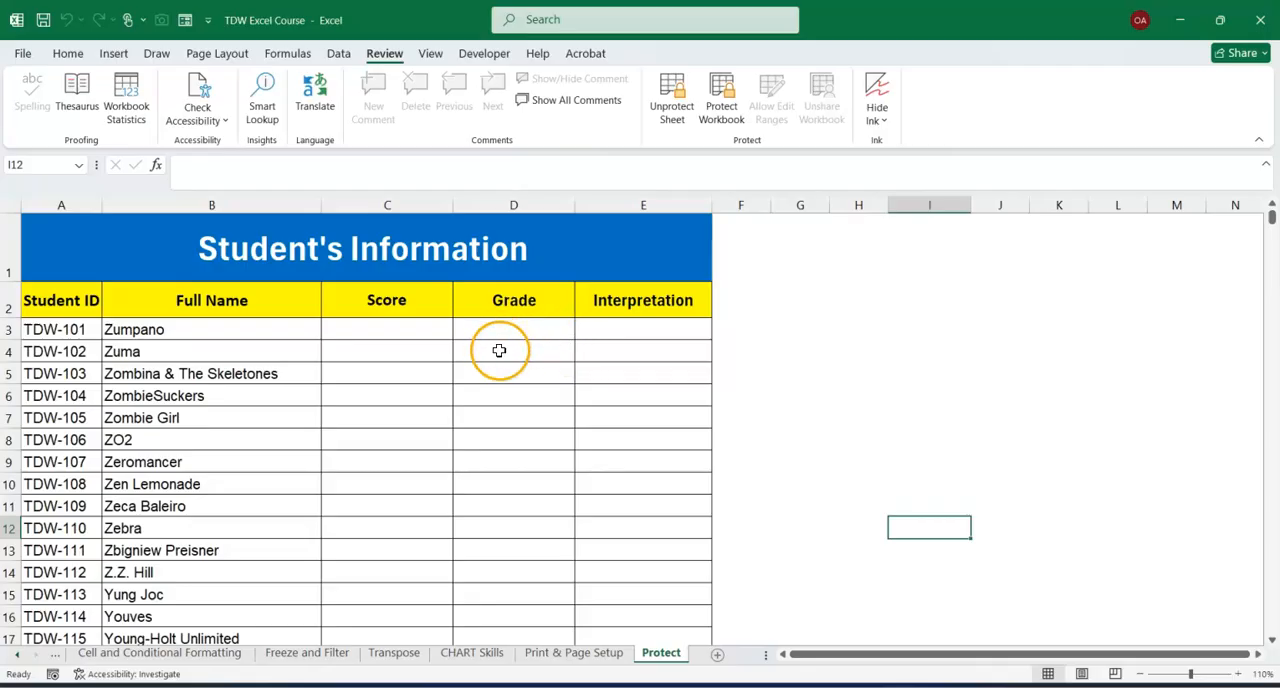
Test the sheet protection by trying to edit the Student's Information title and Full Name cell B3, and jump through the Student ID column.
double_click(96, 254)
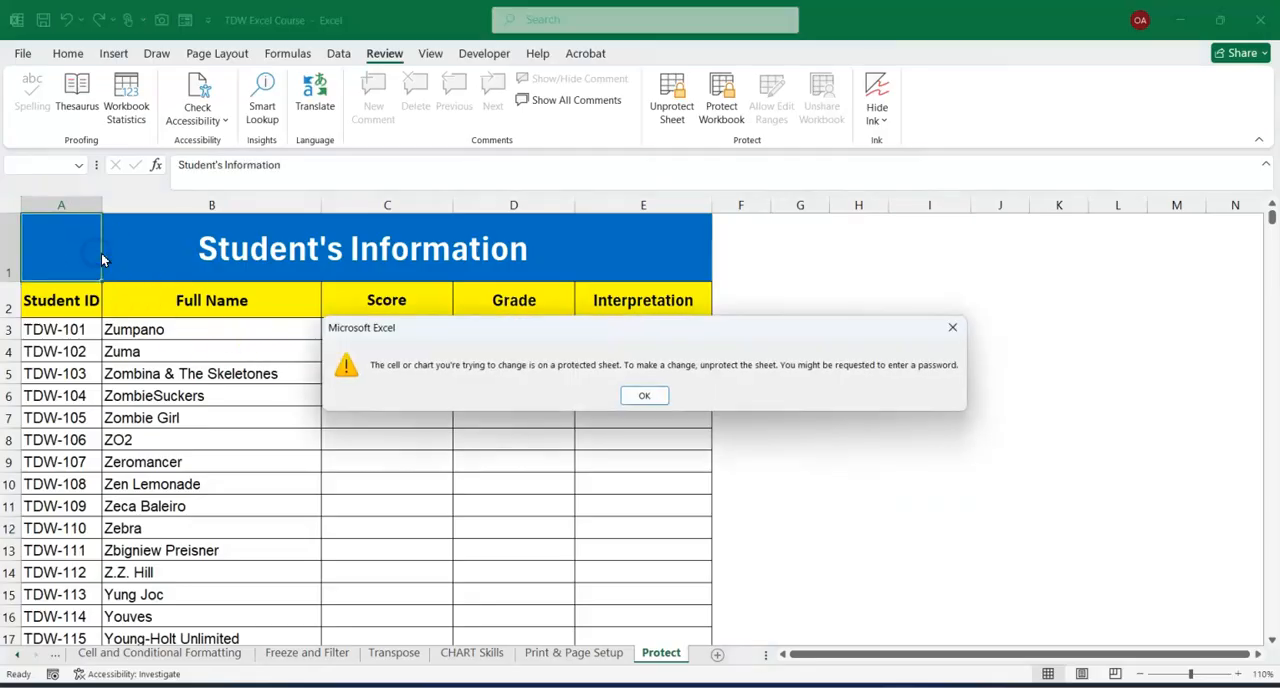
click(644, 395)
click(84, 335)
key(ctrl+Down)
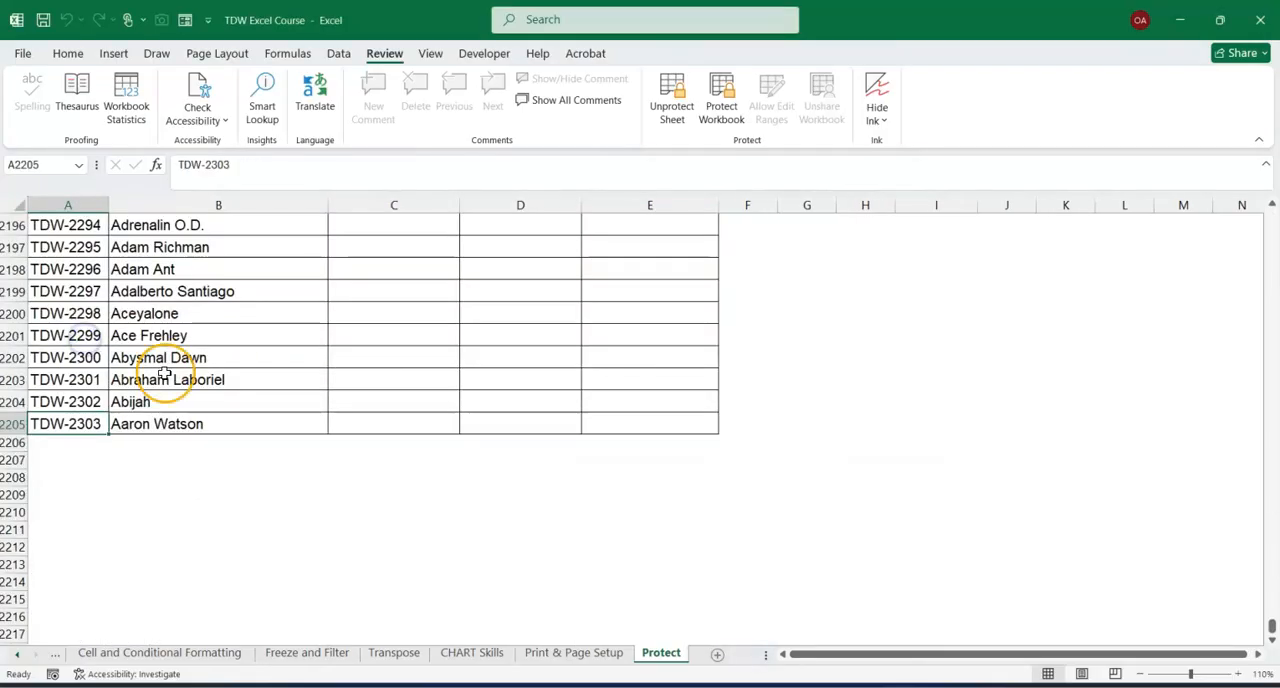
drag(1272, 628, 1260, 200)
double_click(250, 331)
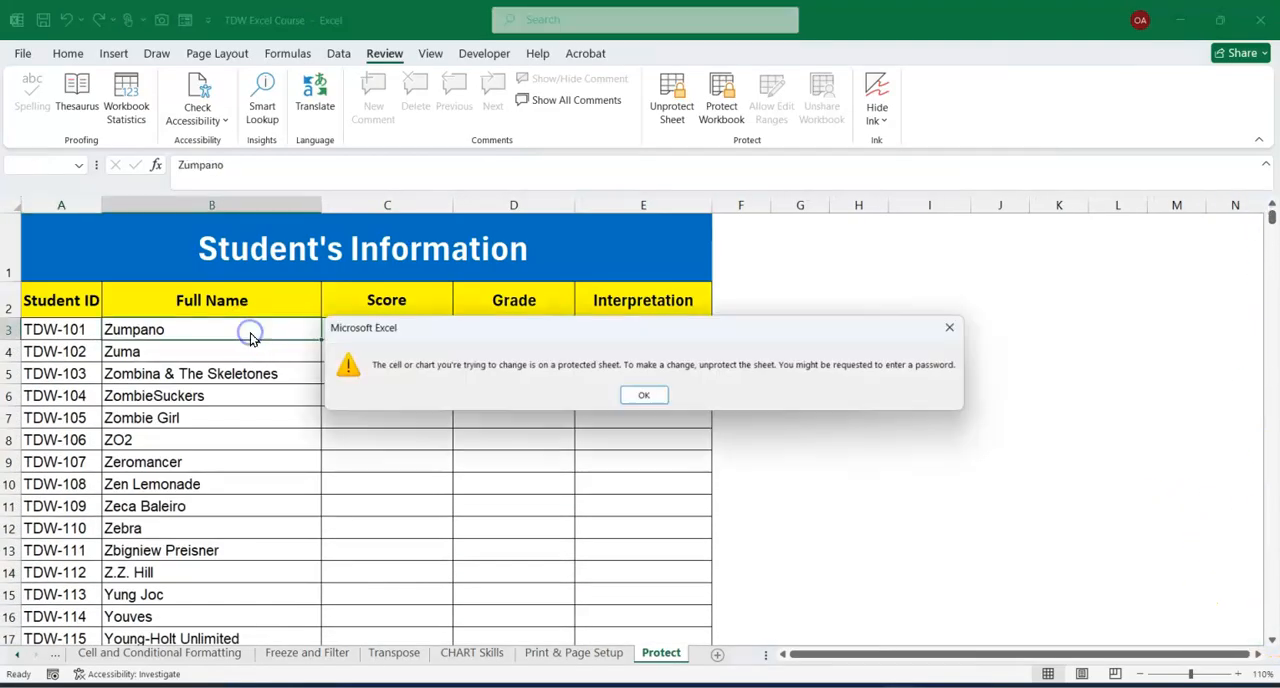
click(647, 392)
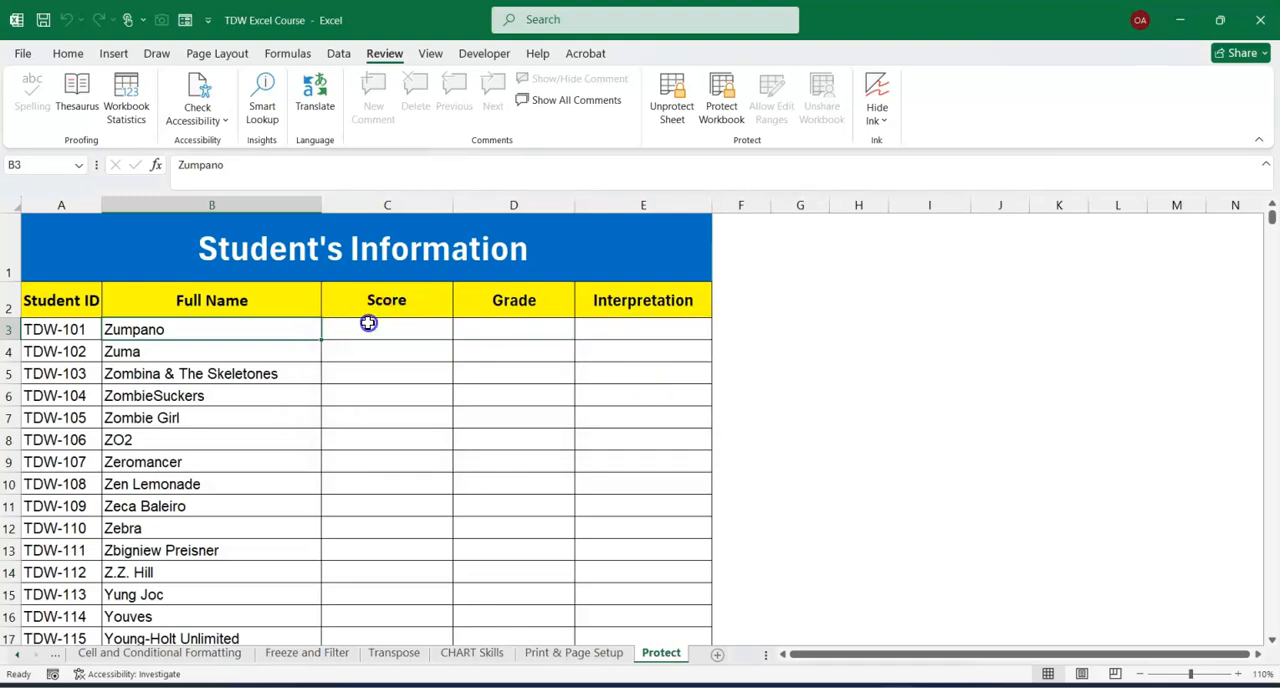
Test whether Score cell C3 accepts editing, and highlight the whole Score column.
click(368, 326)
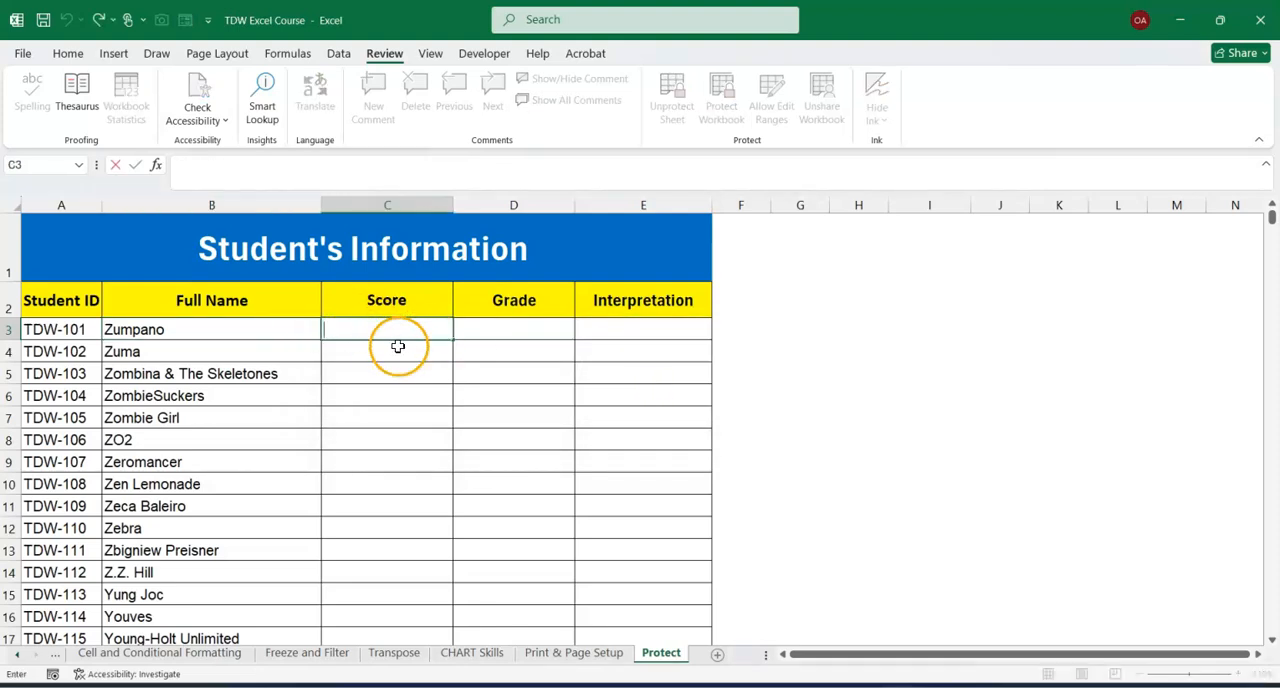
click(392, 205)
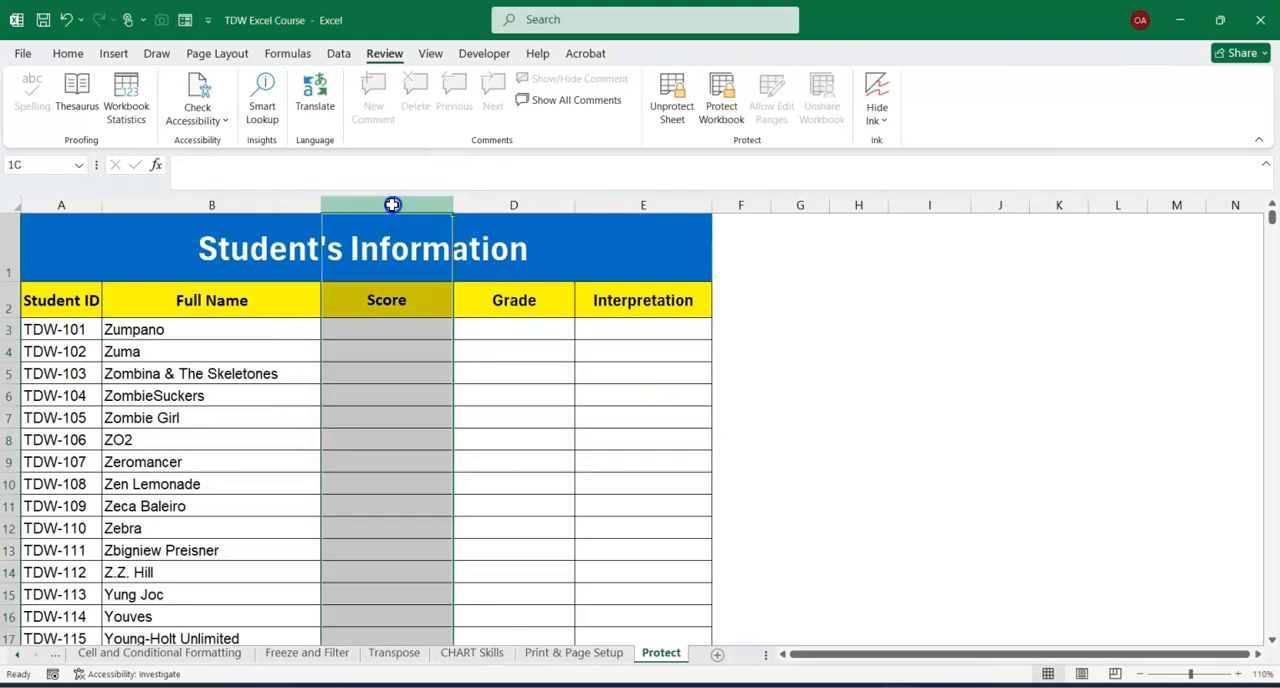
click(391, 380)
Try to edit the formulas in Grade cell D3 and Interpretation cell E3, dismissing each protection warning.
click(505, 331)
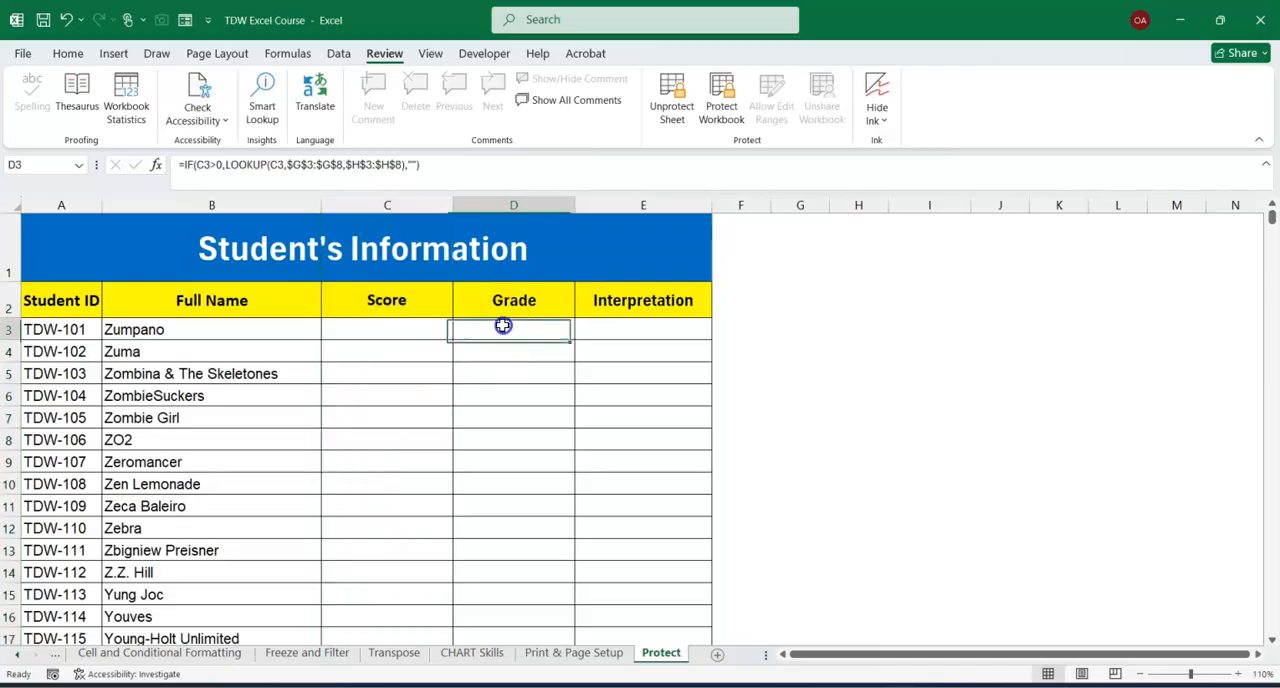
double_click(505, 331)
click(640, 395)
click(623, 328)
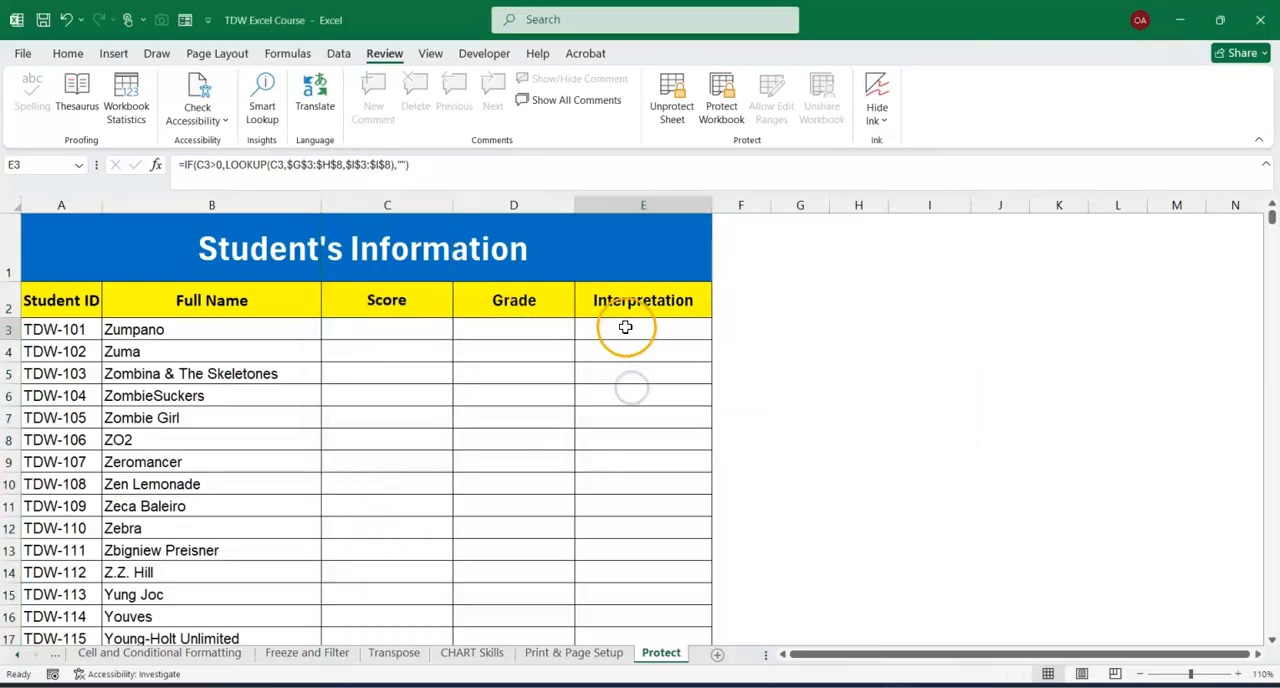
double_click(628, 332)
click(638, 396)
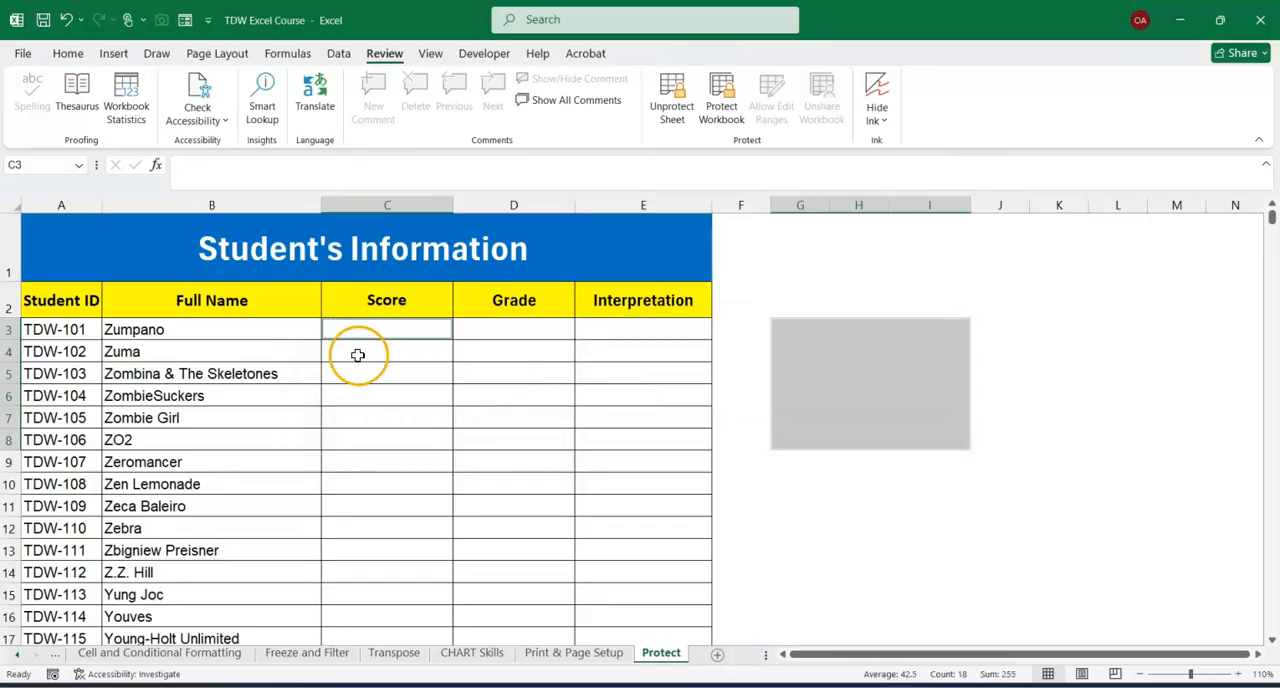
Highlight the unlocked Score cells from C3 to C15.
click(396, 443)
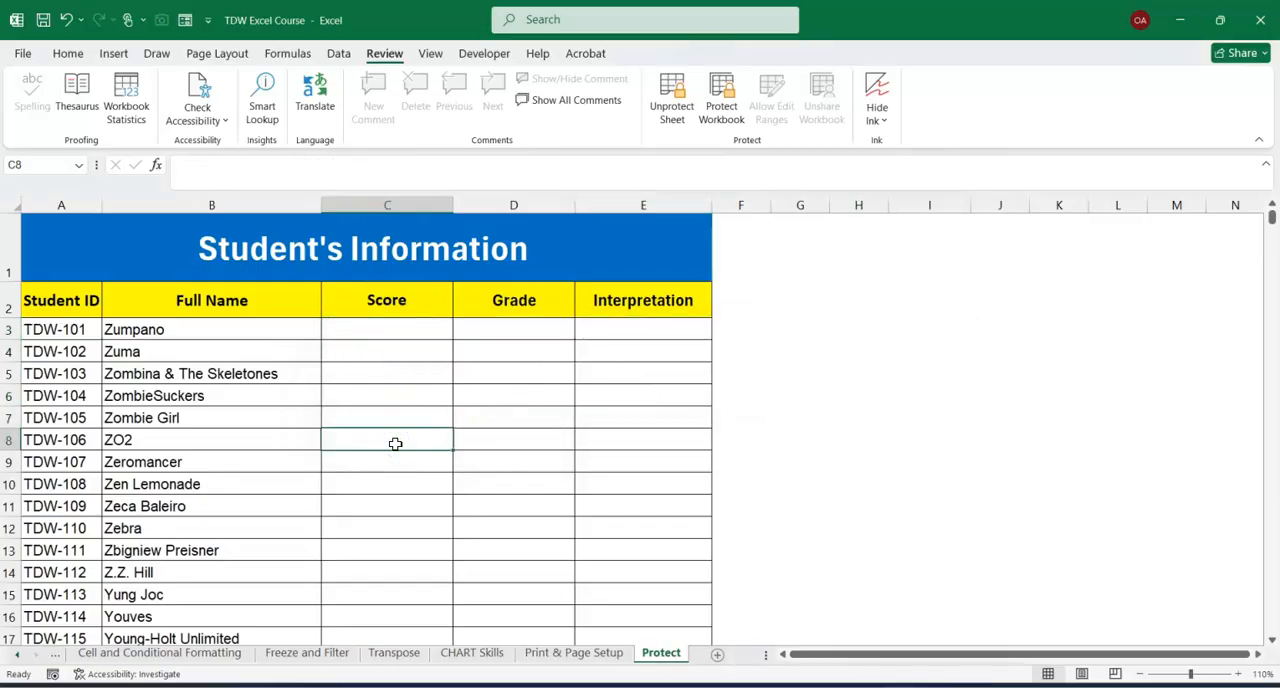
click(364, 330)
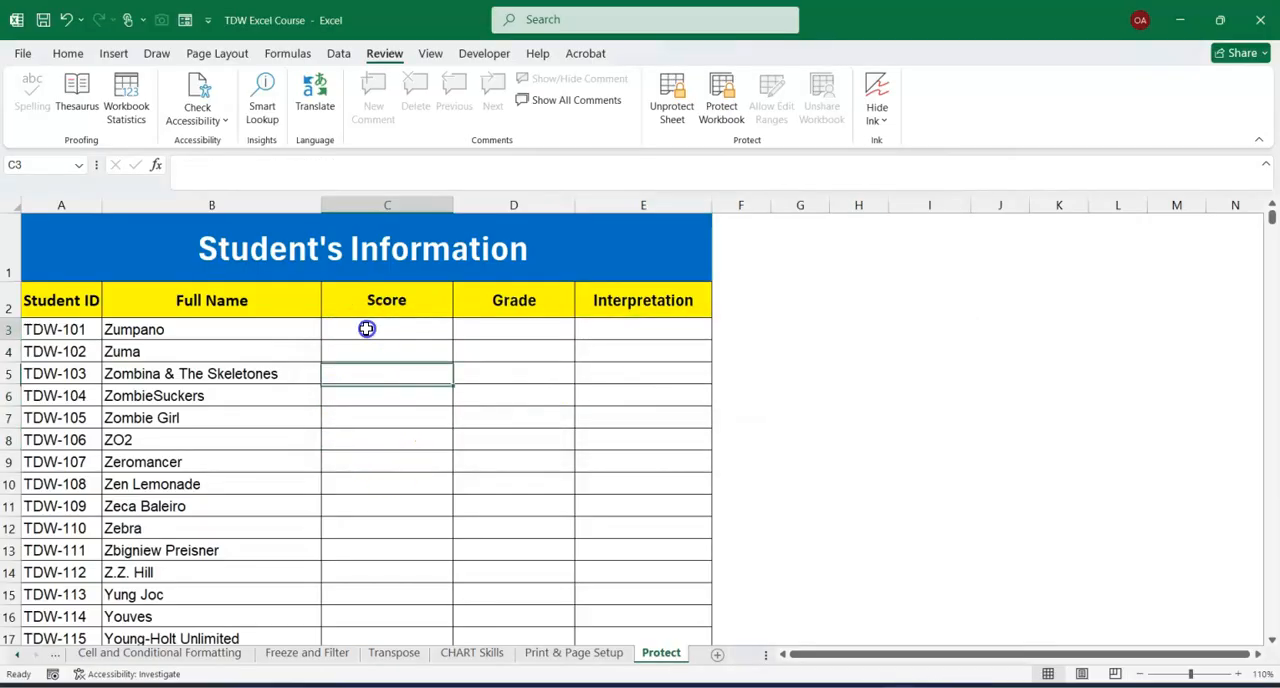
drag(370, 327, 409, 595)
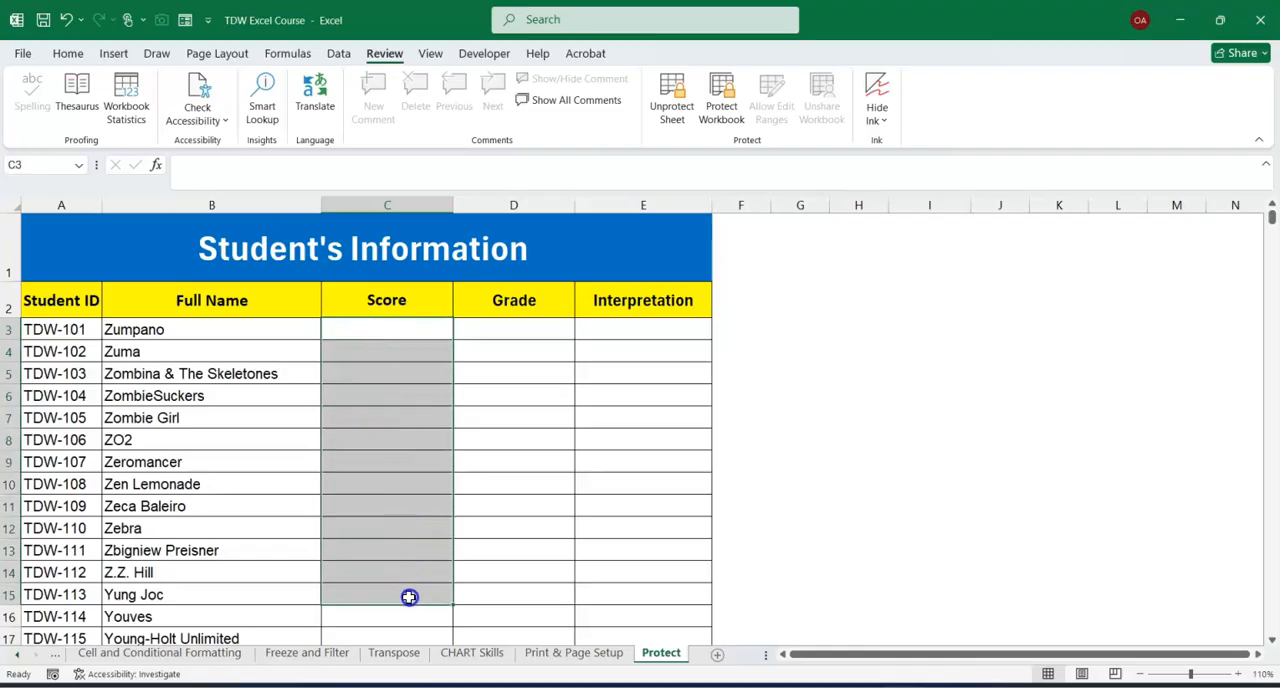
Enter the scores 58, 69, 78, 80, 78, 59 and 78 in cells C3 to C9.
click(372, 329)
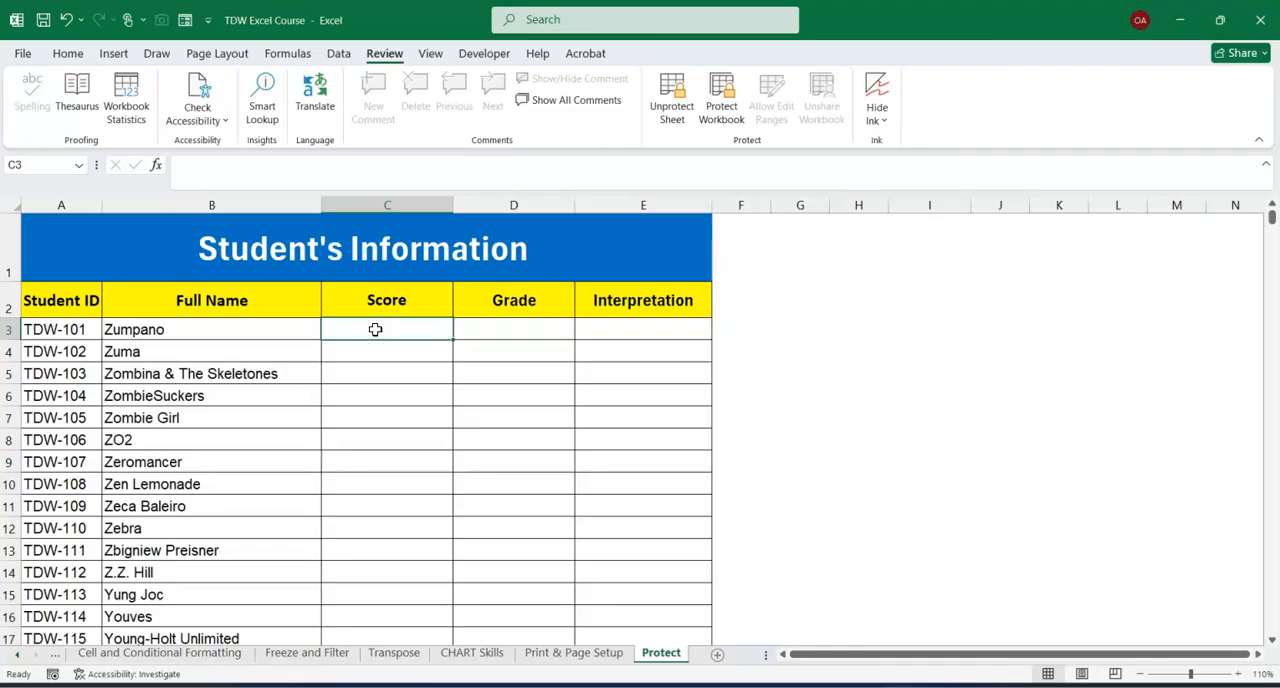
text(58)
key(Return)
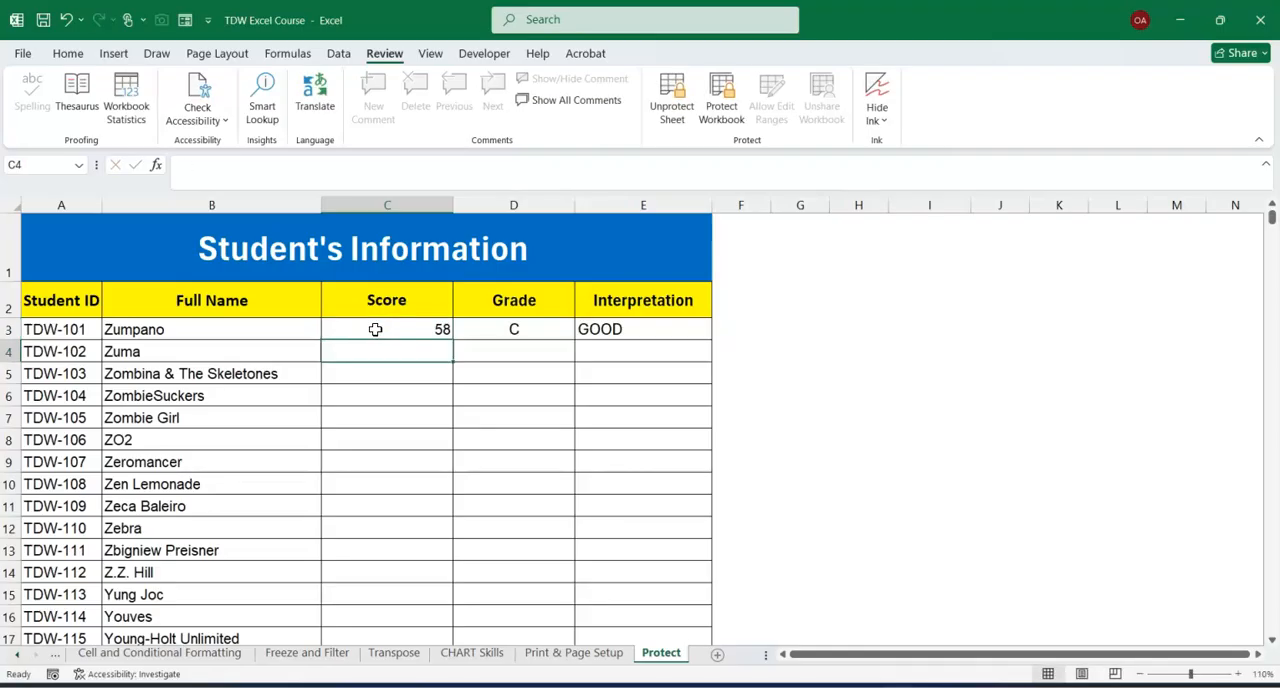
text(69)
key(Return)
text(78)
key(Return)
text(8)
key(Return)
text(78)
key(Return)
text(59)
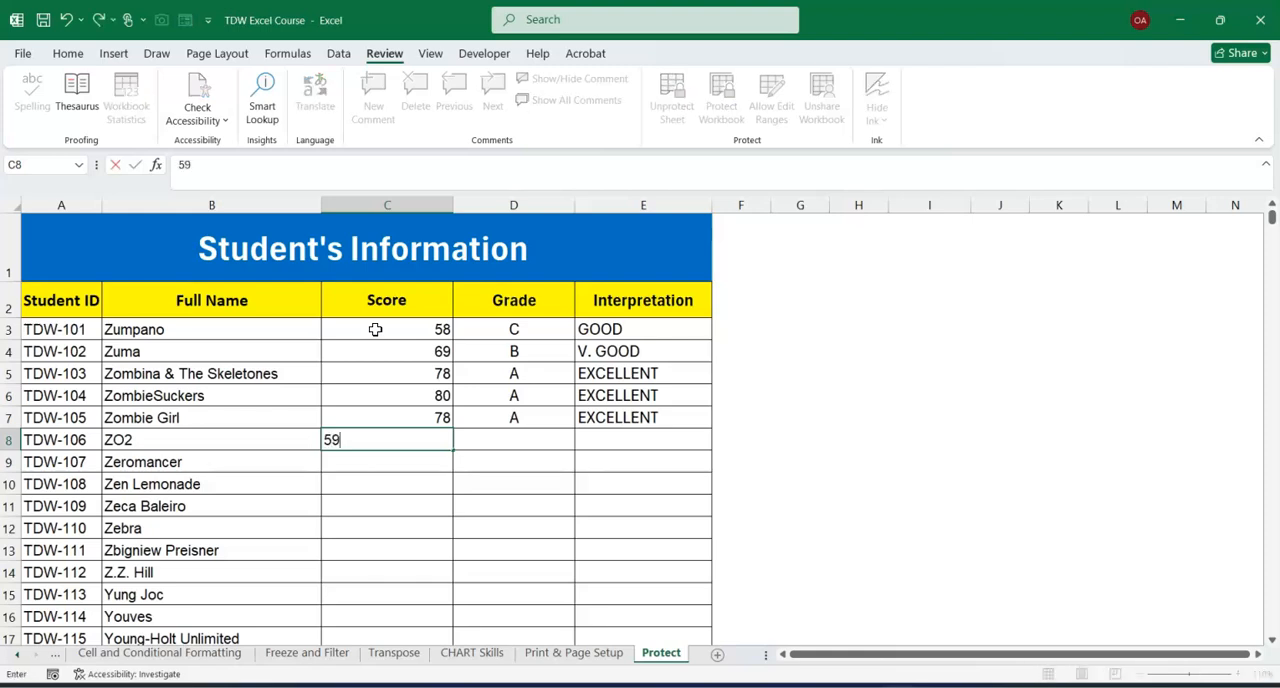
key(Return)
text(78)
key(Return)
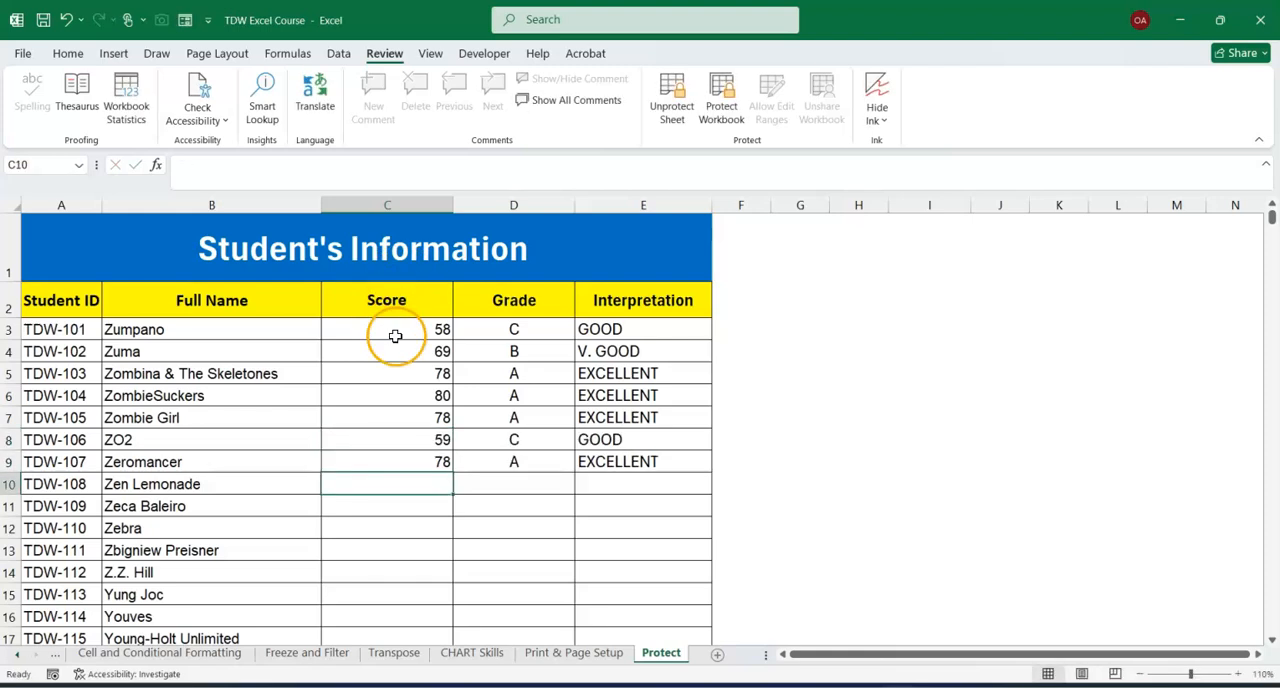
Review the entered scores in C3 to C9 and the Grade and Interpretation formulas in D3 and E3.
click(385, 204)
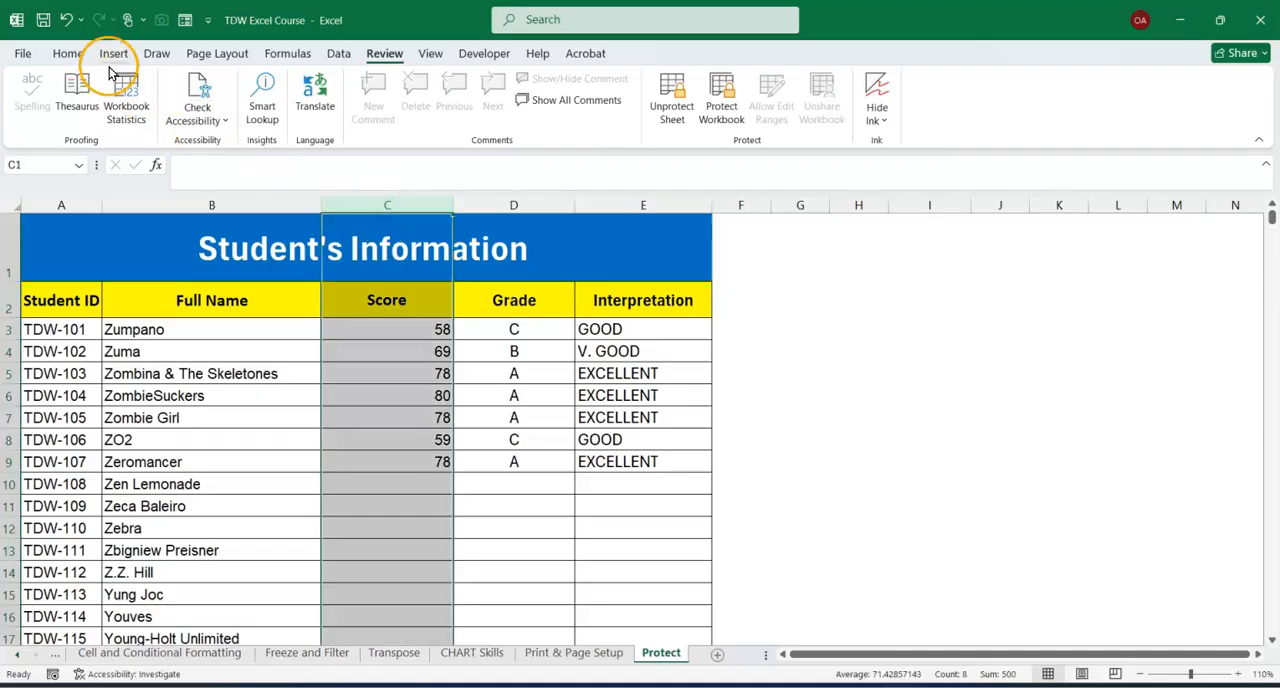
click(70, 55)
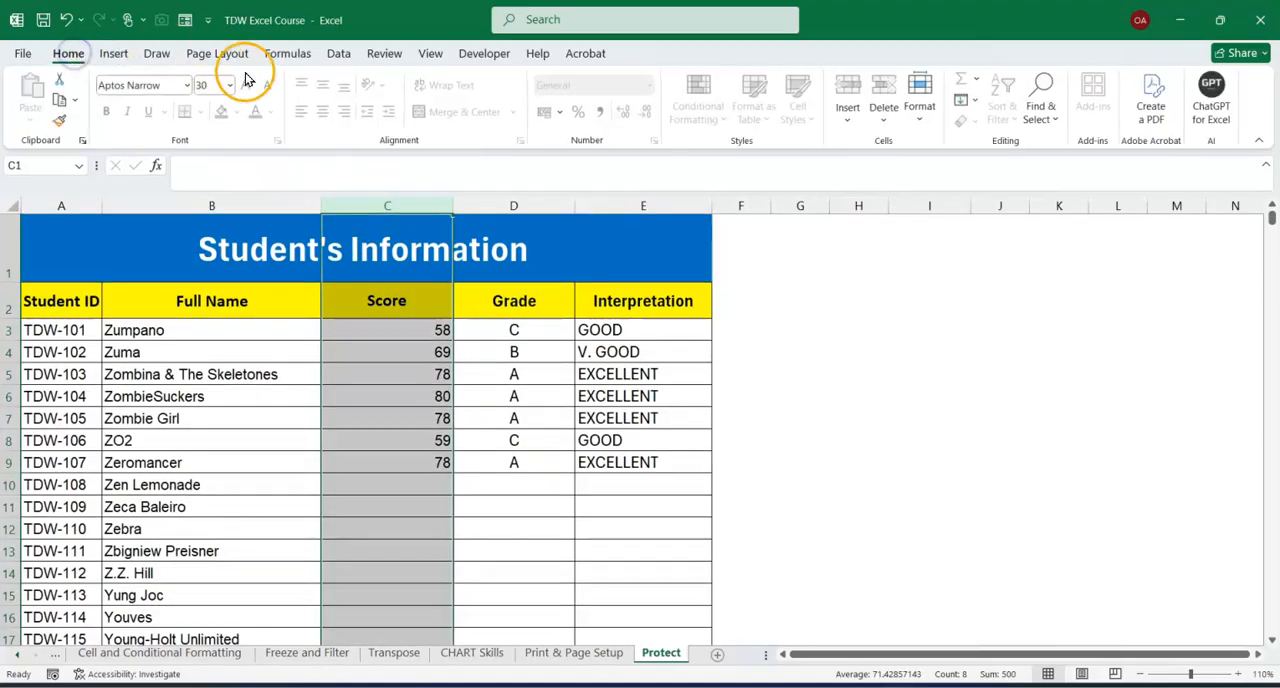
click(393, 442)
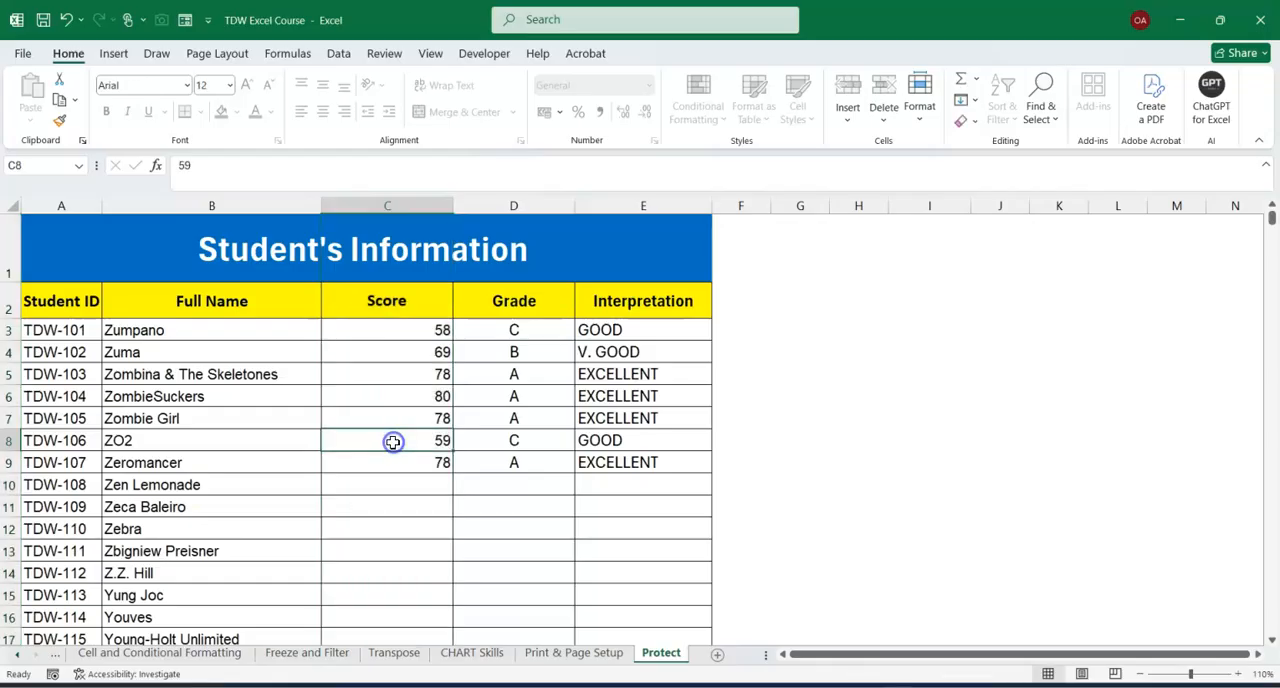
drag(400, 330, 396, 464)
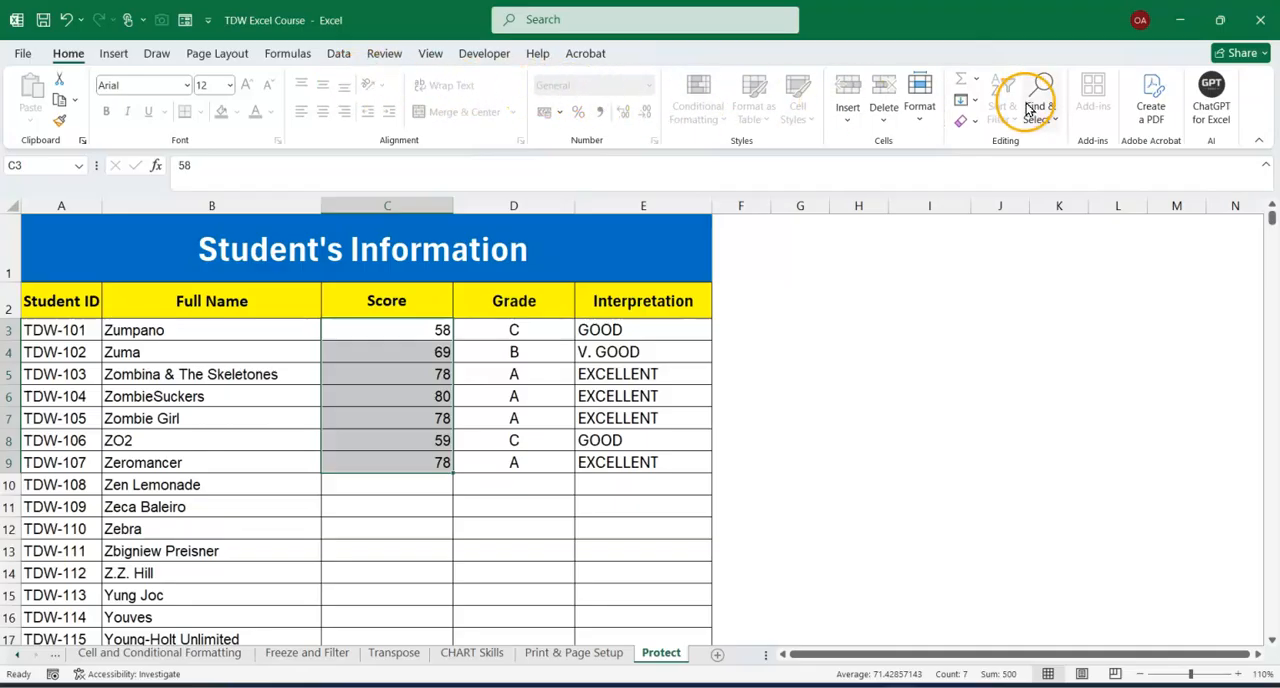
click(522, 324)
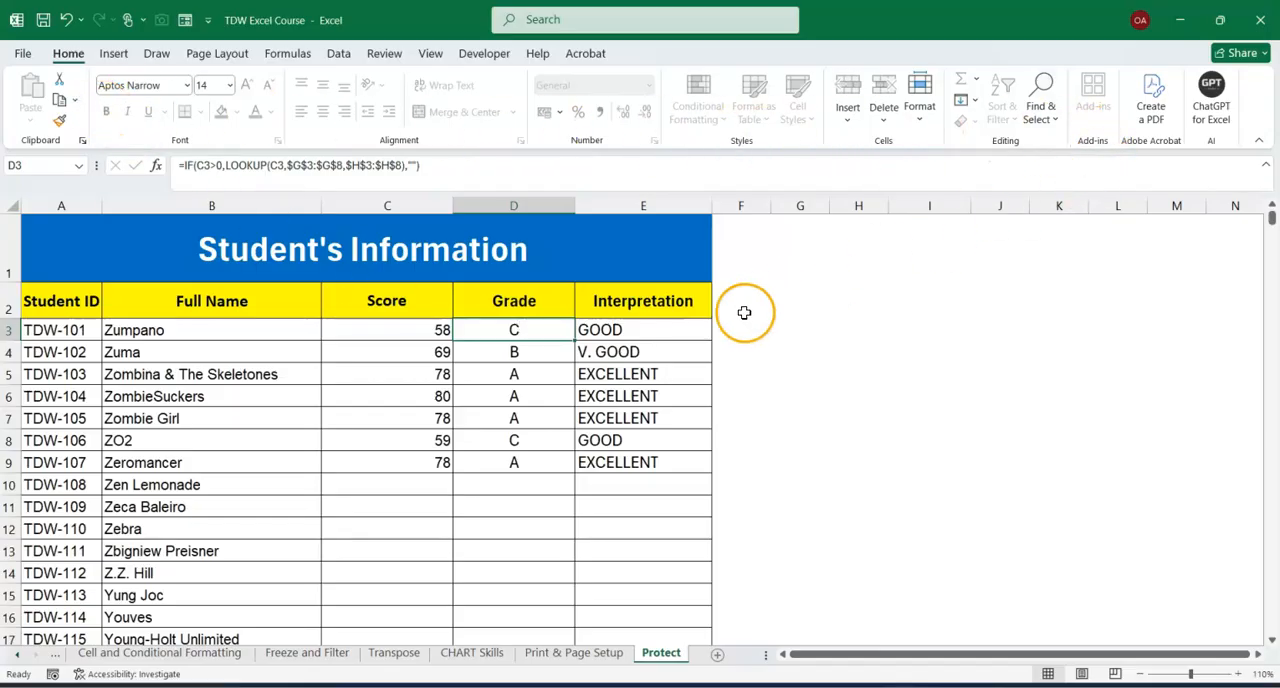
click(605, 330)
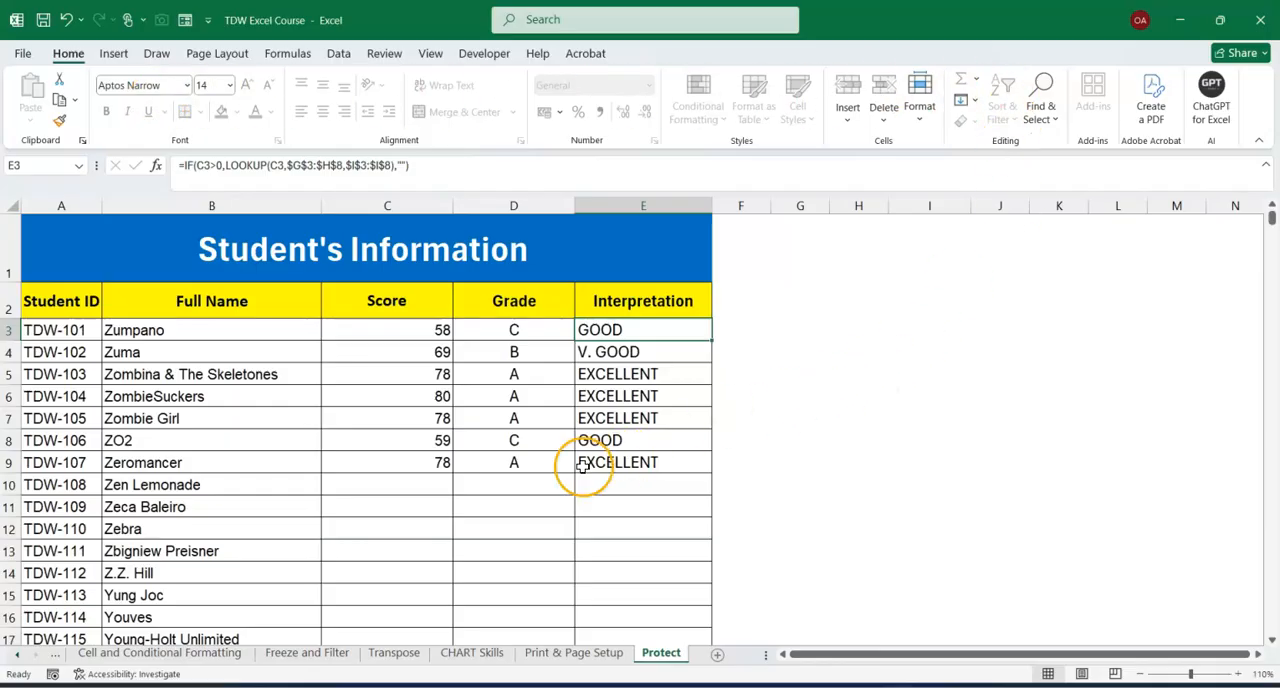
click(438, 490)
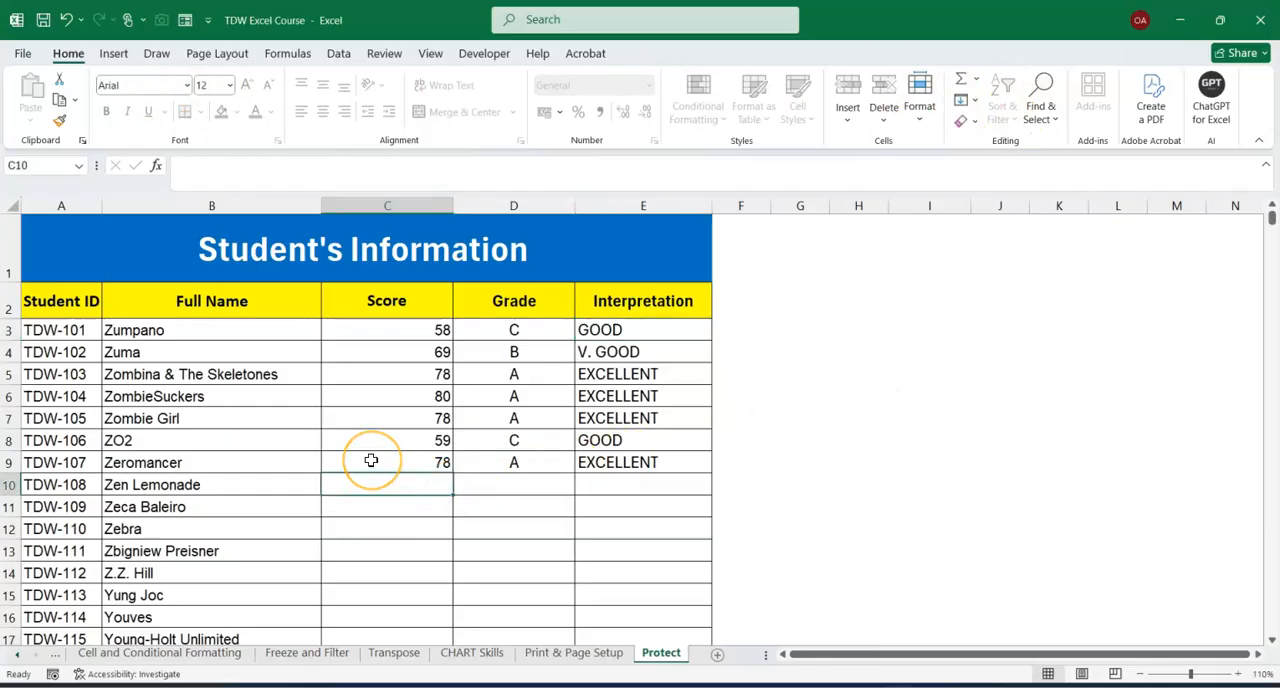